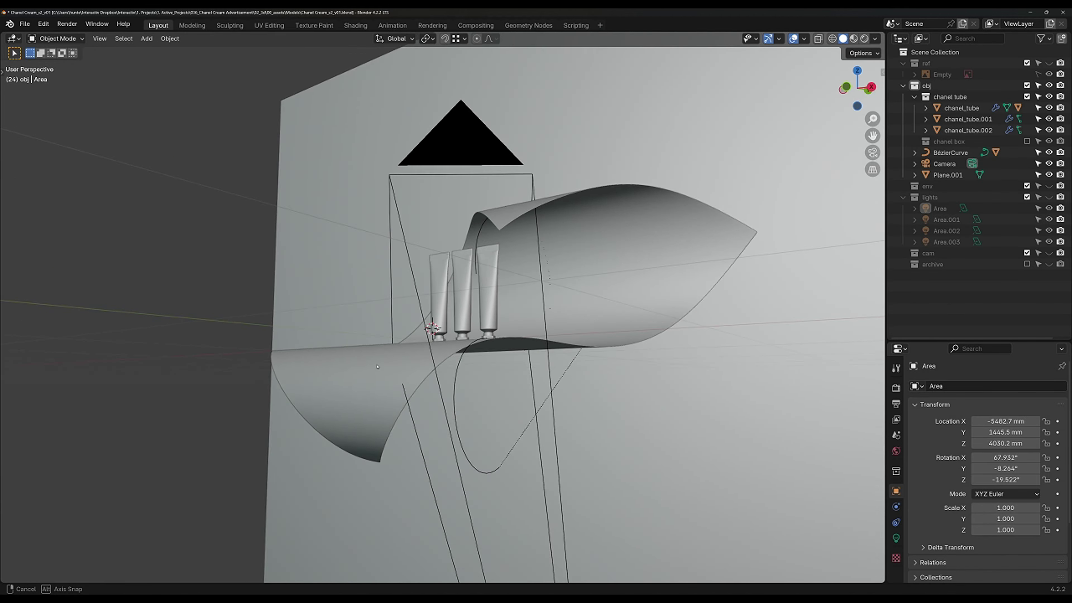
middle_drag(552, 290, 570, 287)
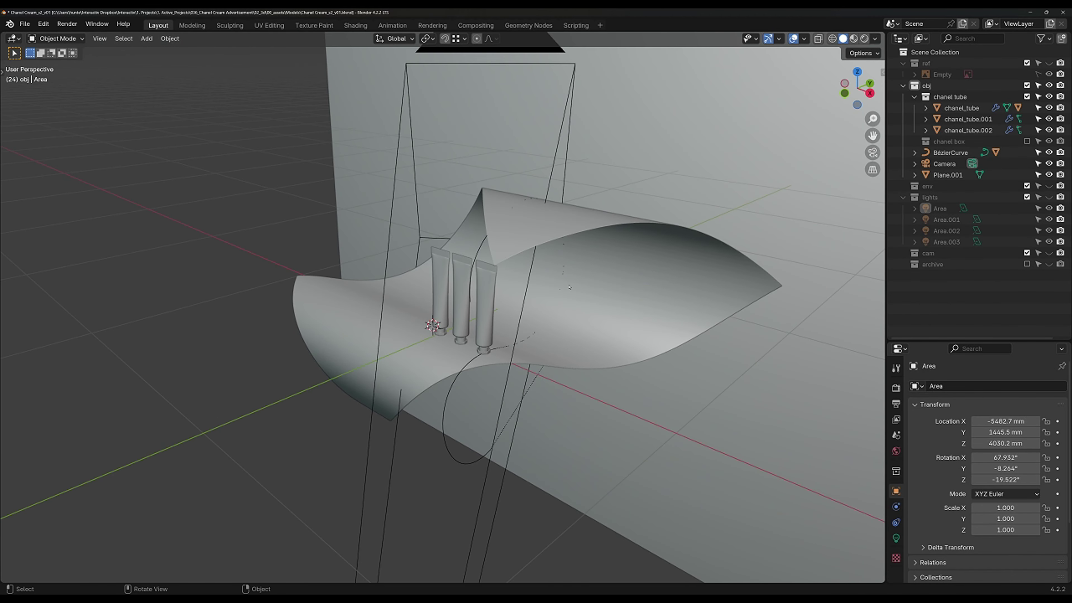
middle_drag(565, 301, 520, 256)
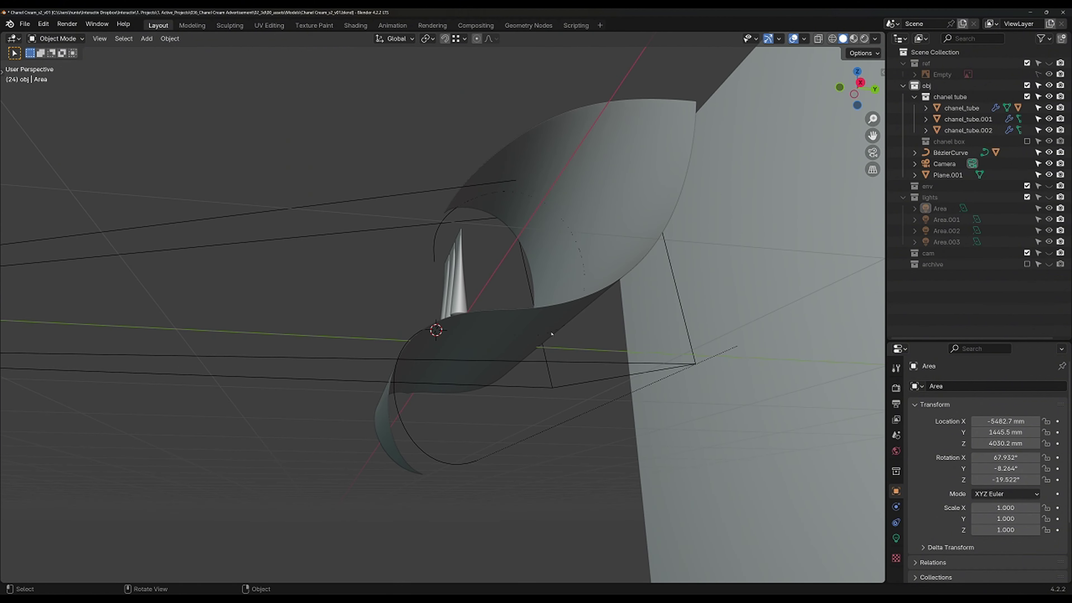
middle_drag(552, 334, 538, 283)
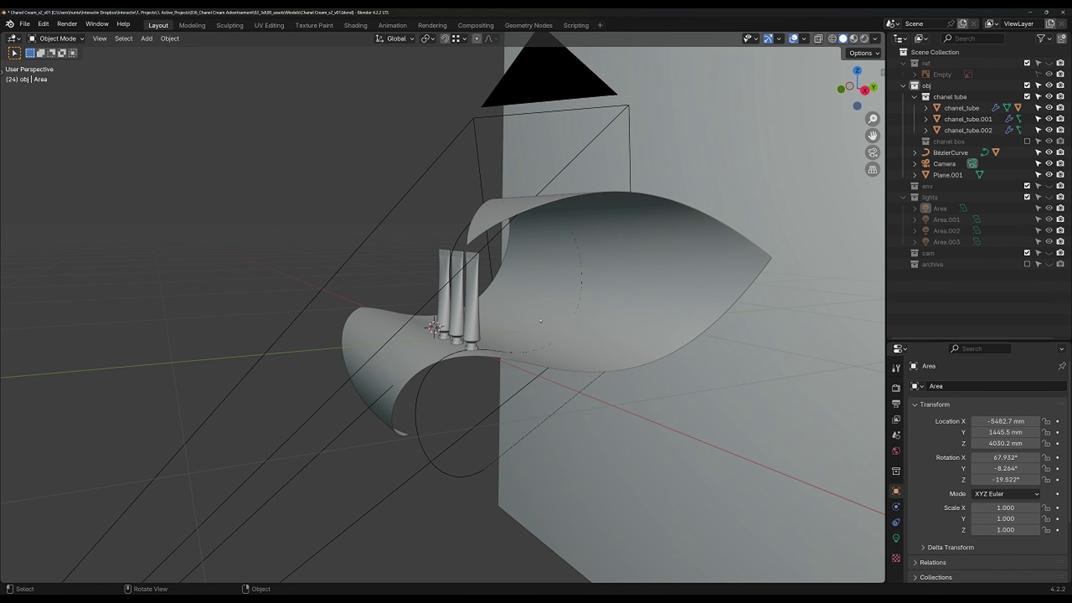
middle_drag(541, 320, 520, 300)
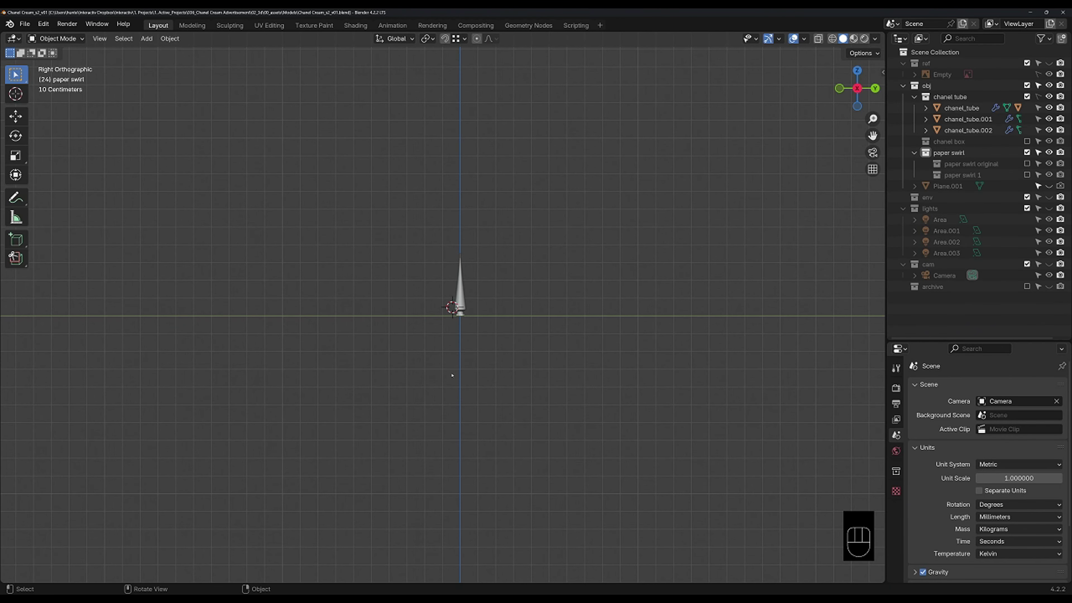
Step: Add a Bézier curve to the paper swirl collection in the right orthographic view
scroll(502, 334, up, 5)
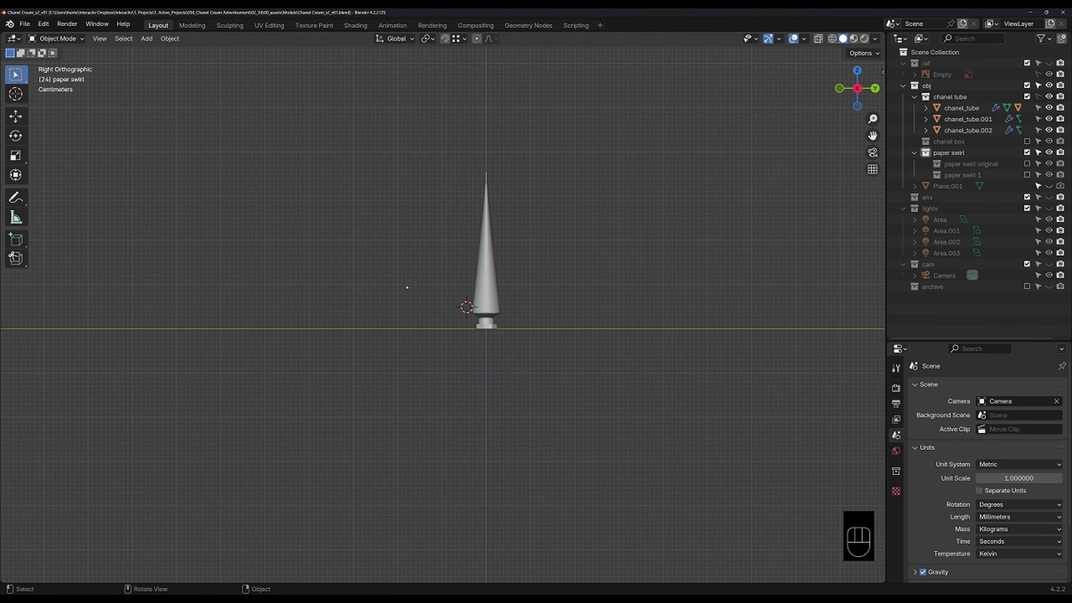
key(grave)
click(569, 292)
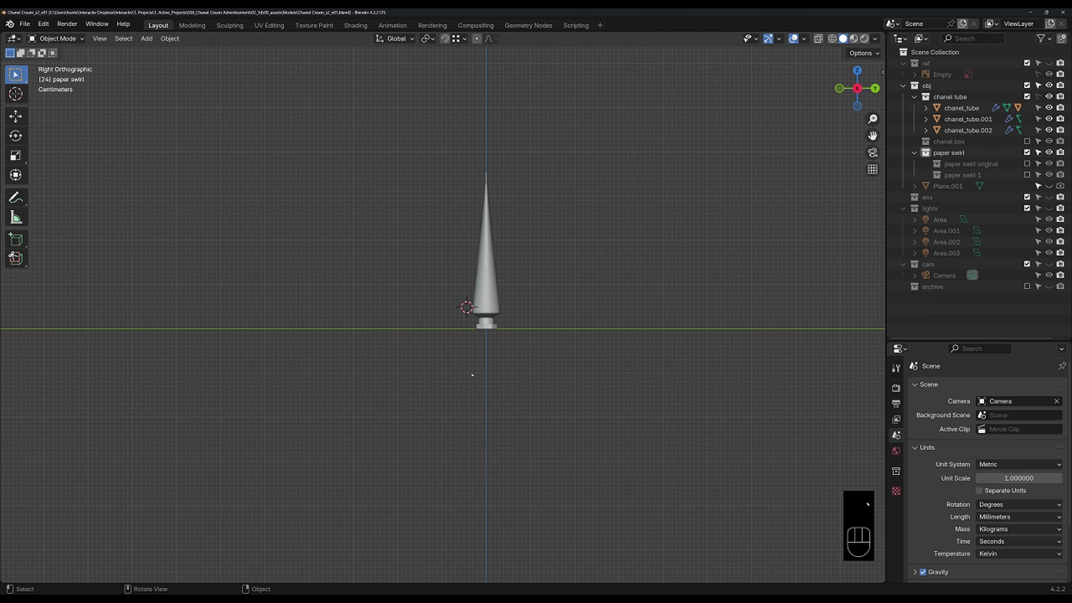
scroll(472, 374, up, 1)
shift+middle_drag(463, 394, 447, 386)
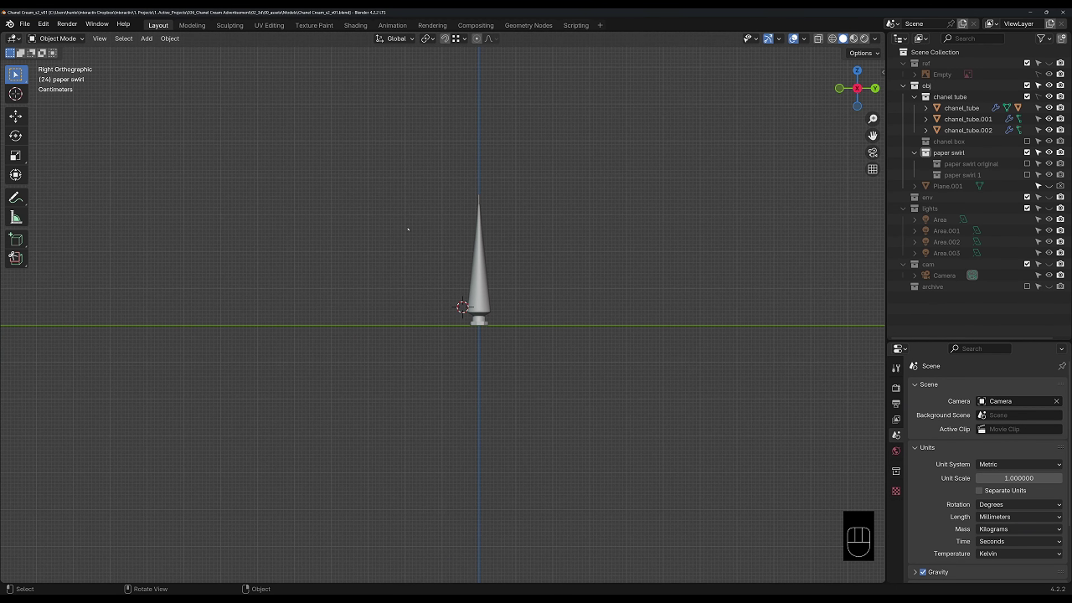
key(shift+a)
mouse_move(443, 341)
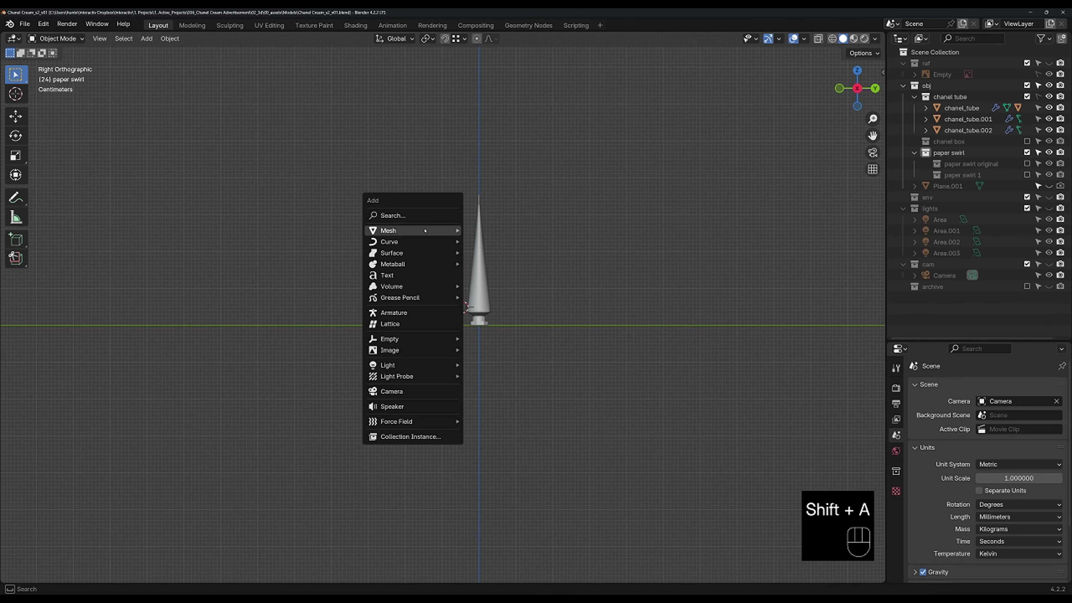
mouse_move(413, 242)
click(490, 240)
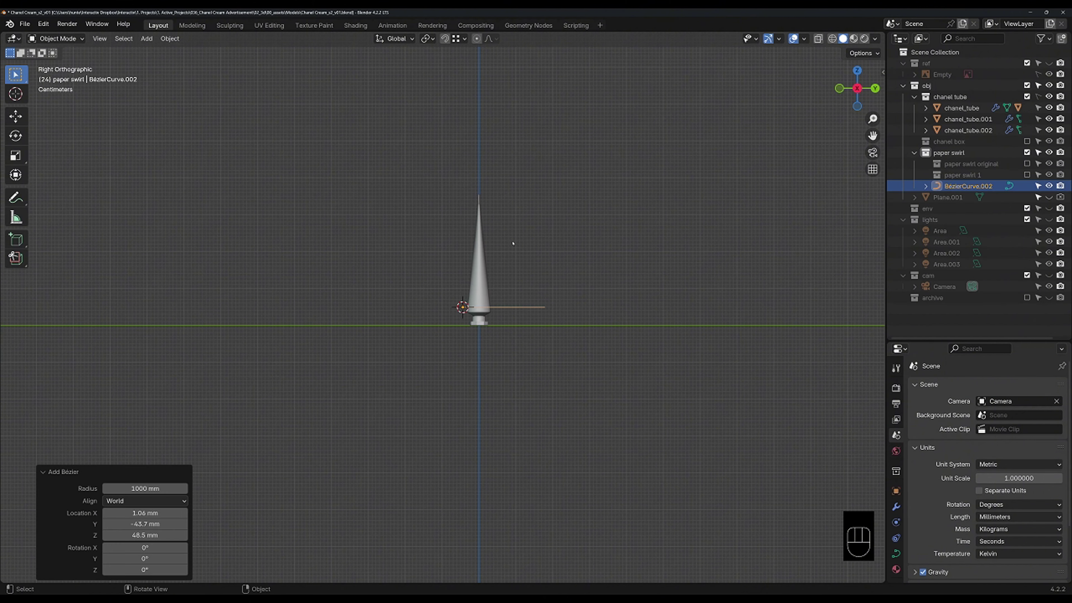
Step: Enter Edit Mode on the new Bézier curve and delete all of its vertices
scroll(531, 382, down, 2)
scroll(523, 358, up, 3)
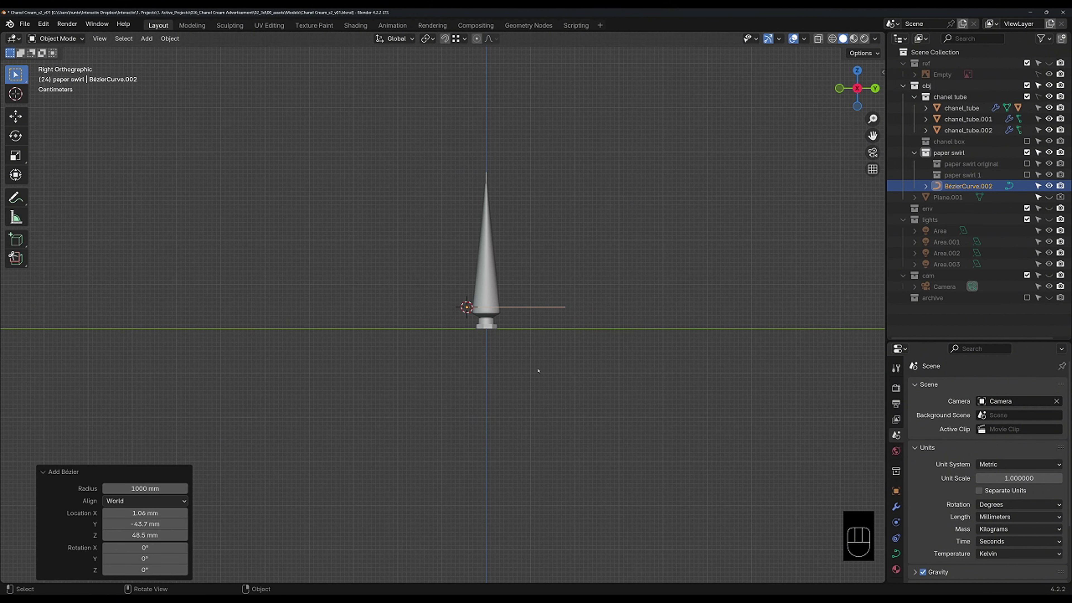
key(Tab)
key(a)
key(x)
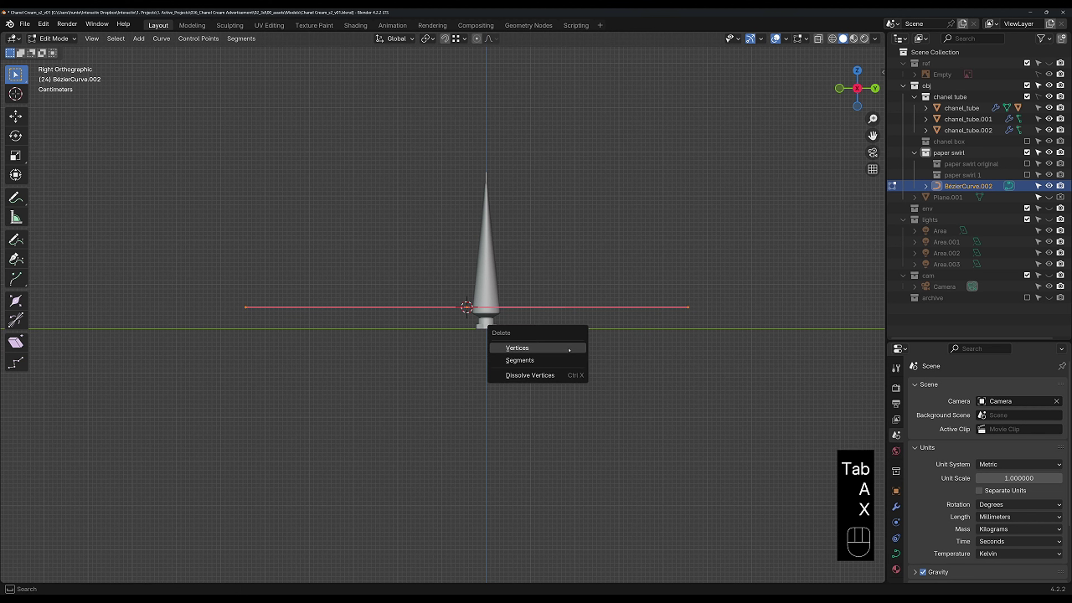
click(569, 349)
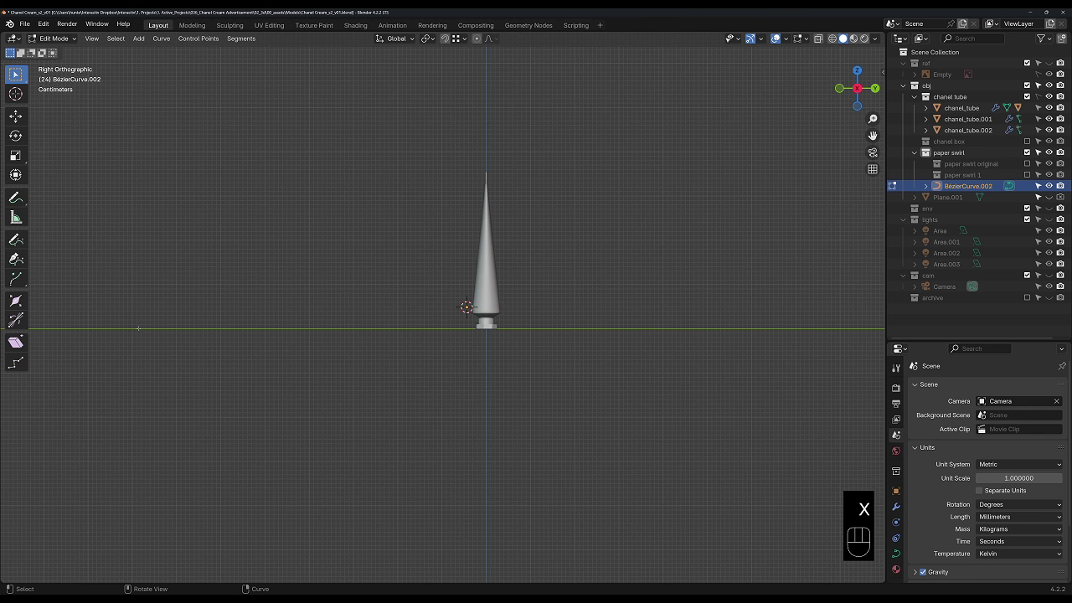
Step: Draw a freehand S-shaped spline passing under the tube's base and curling above it, with the fit error set to 48.54 mm
key(t)
key(t)
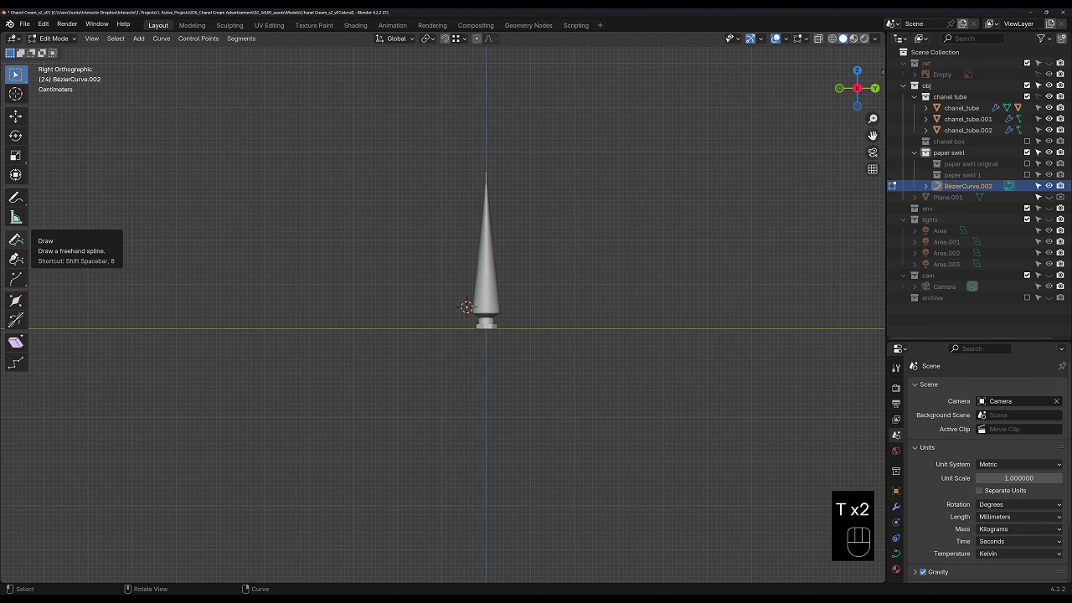
click(15, 240)
scroll(490, 453, down, 2)
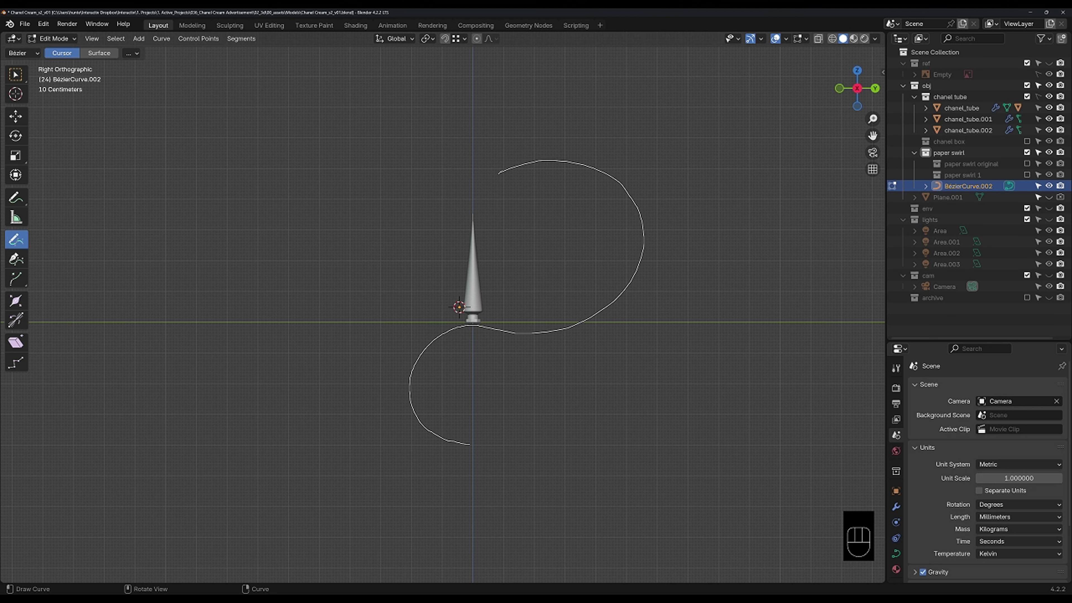
drag(498, 173, 489, 195)
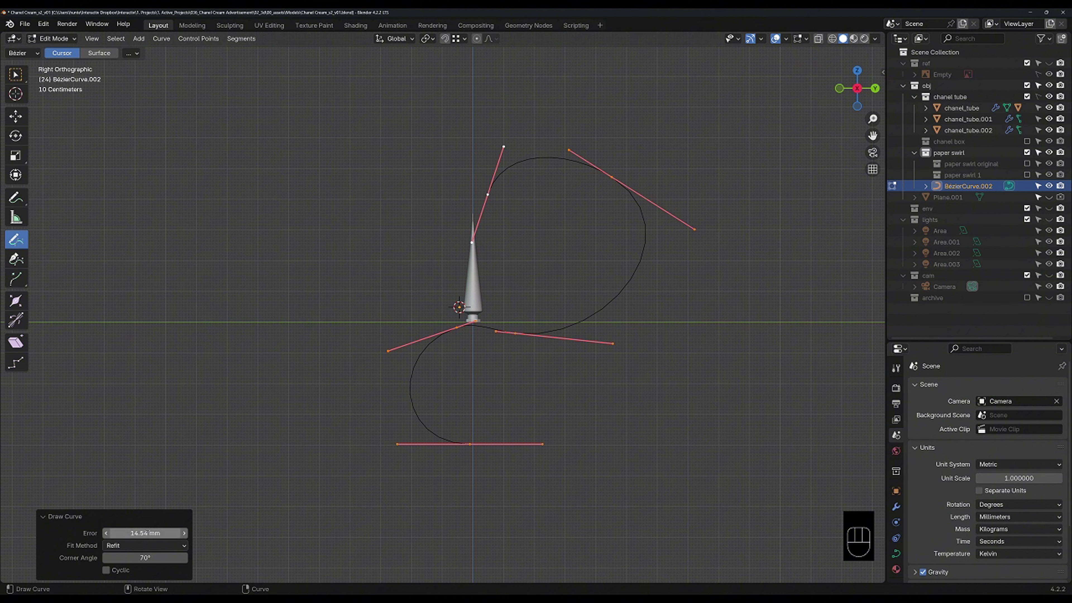
drag(147, 533, 162, 533)
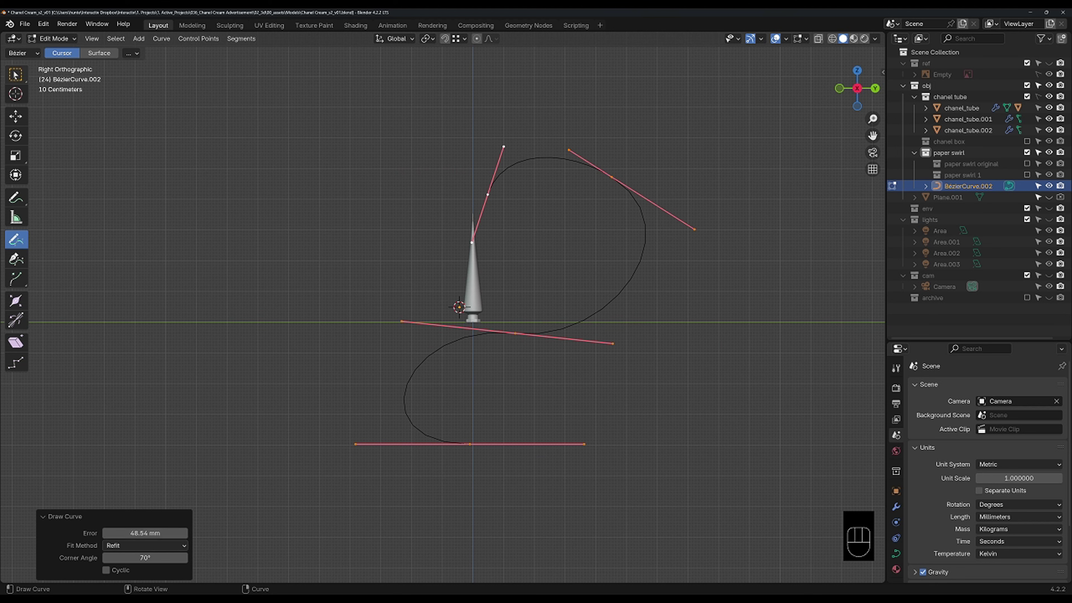
Step: Resize the handles of the spline's middle control point and move the point up to the ground line beside the tube's base
click(21, 78)
drag(505, 315, 537, 370)
key(s)
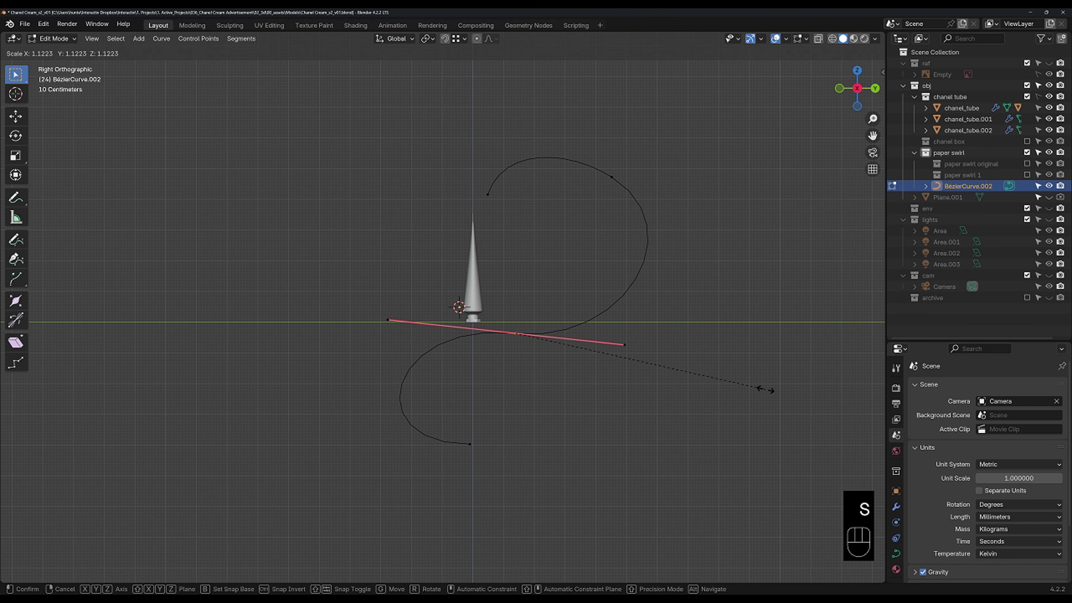
click(760, 387)
key(g)
key(s)
click(727, 372)
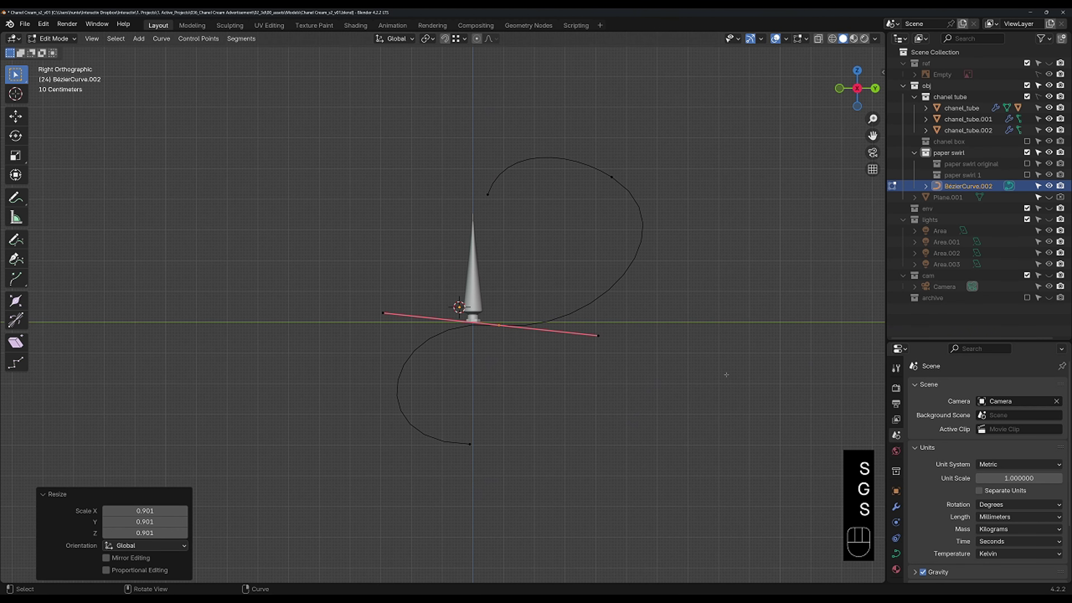
key(g)
click(725, 372)
Step: Move the curve's lower end point down, scale its handles by 1.009, rotate it 0.179° and adjust its position to round the lower loop
drag(443, 406, 533, 486)
key(g)
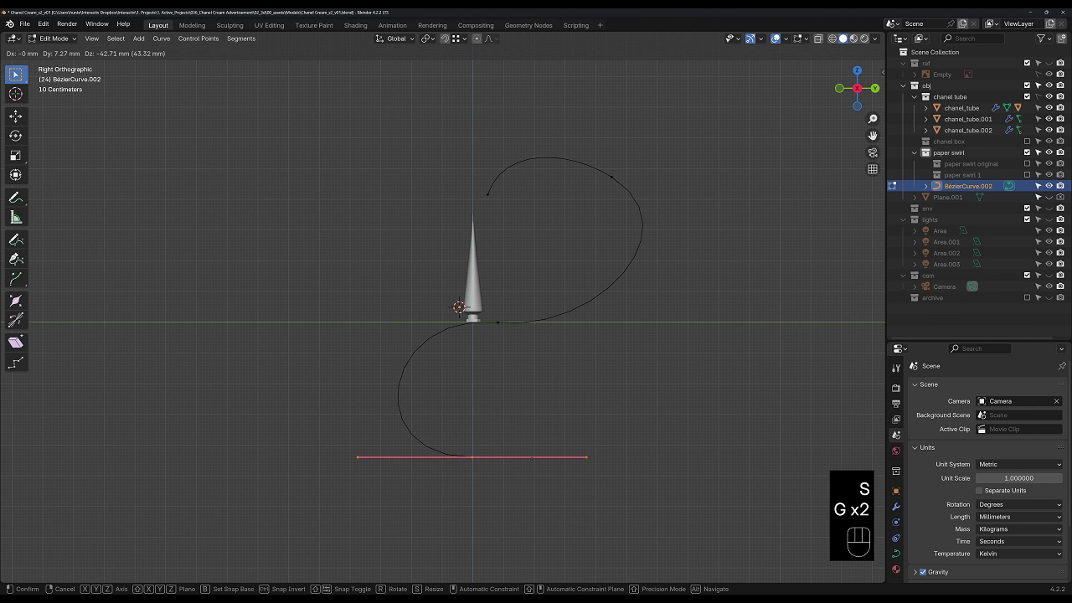
click(677, 483)
key(s)
click(680, 463)
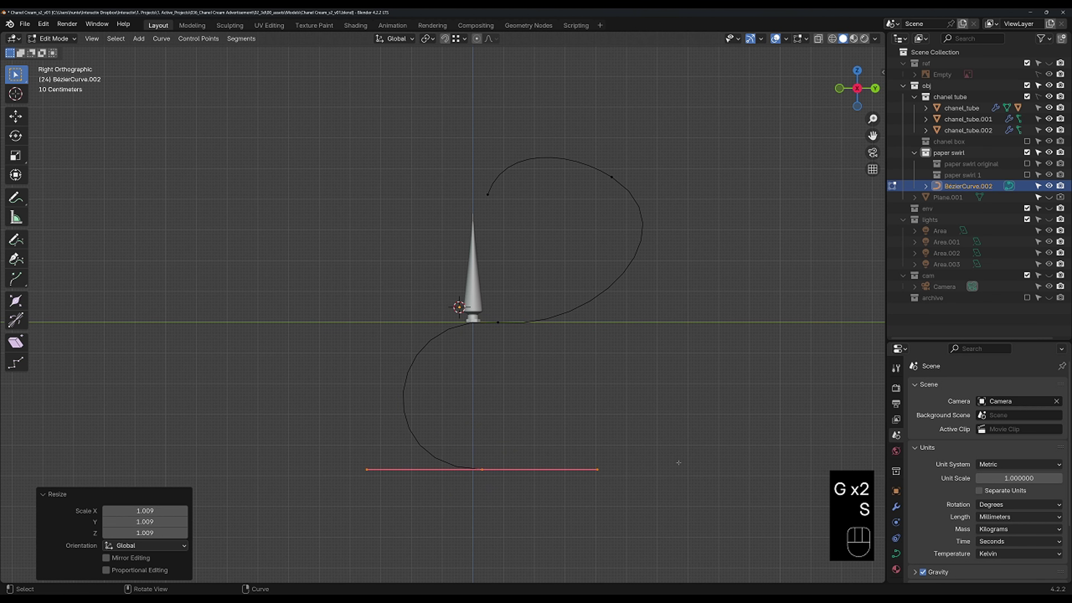
key(r)
click(692, 483)
key(g)
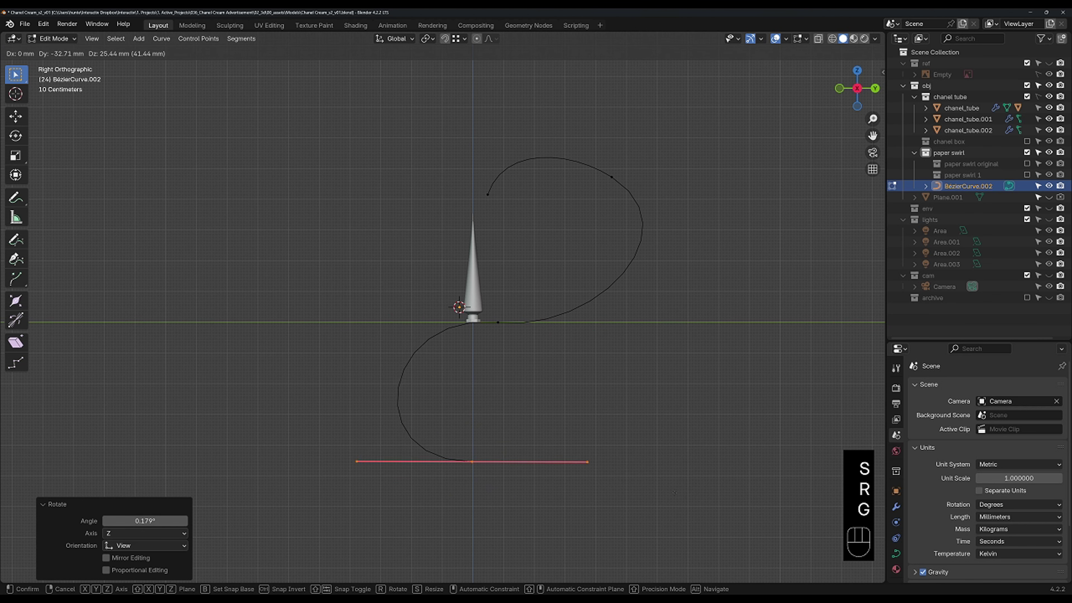
click(690, 490)
Step: Rotate the middle control point by 17° and reposition it slightly below the ground line, just behind the tube's base
click(503, 319)
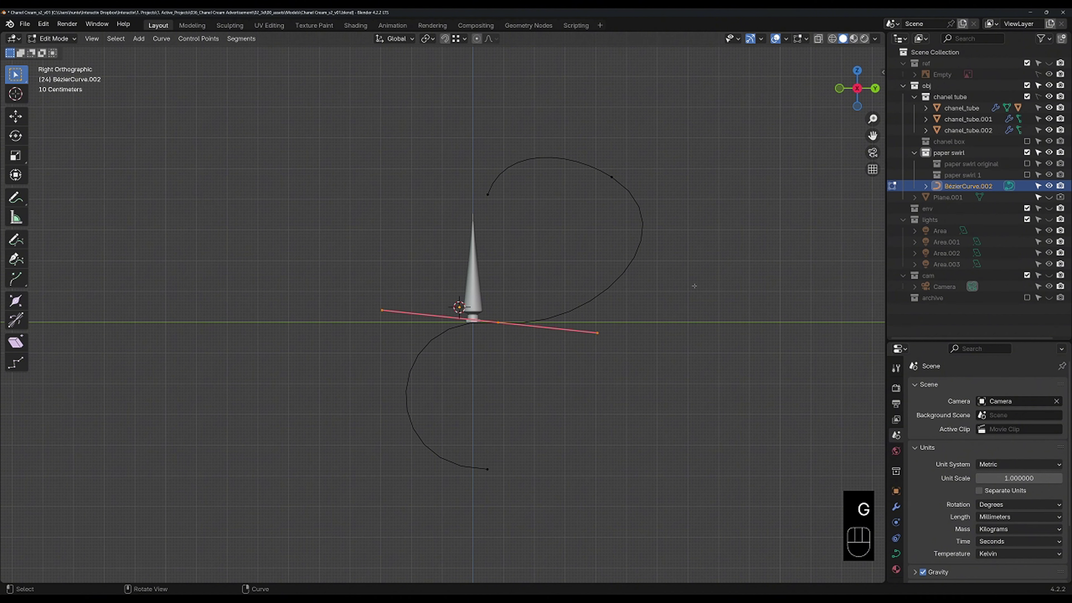
drag(694, 286, 424, 344)
key(s)
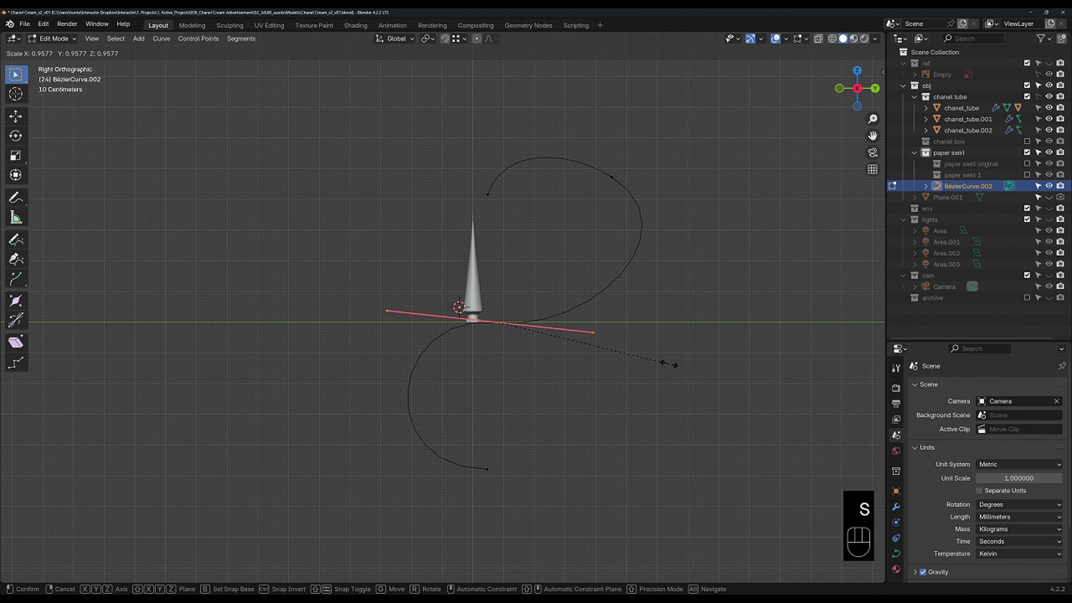
right_click(669, 365)
key(r)
click(687, 373)
key(g)
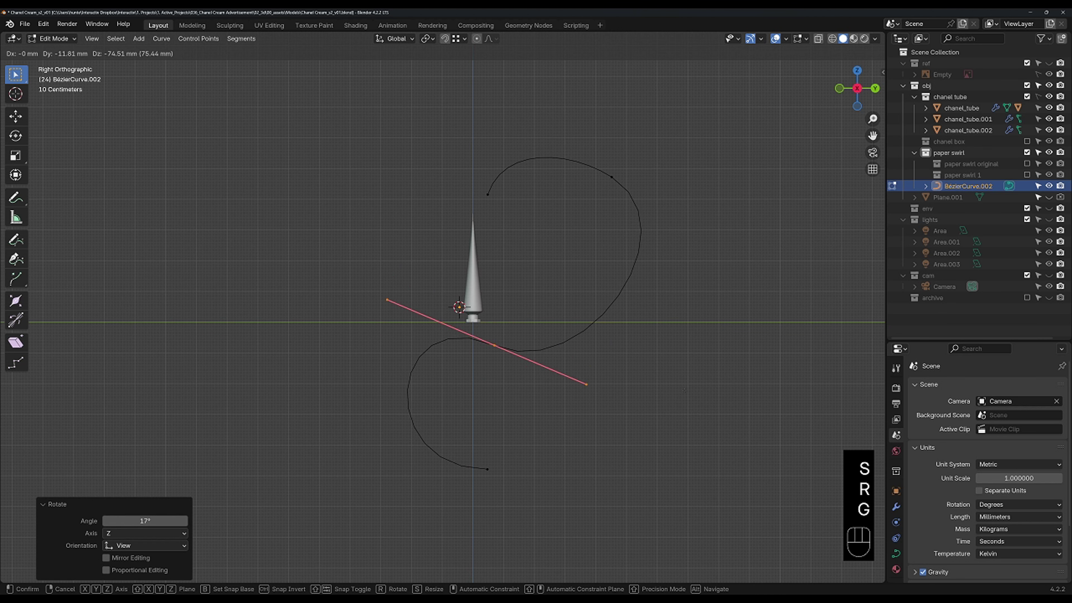
click(686, 374)
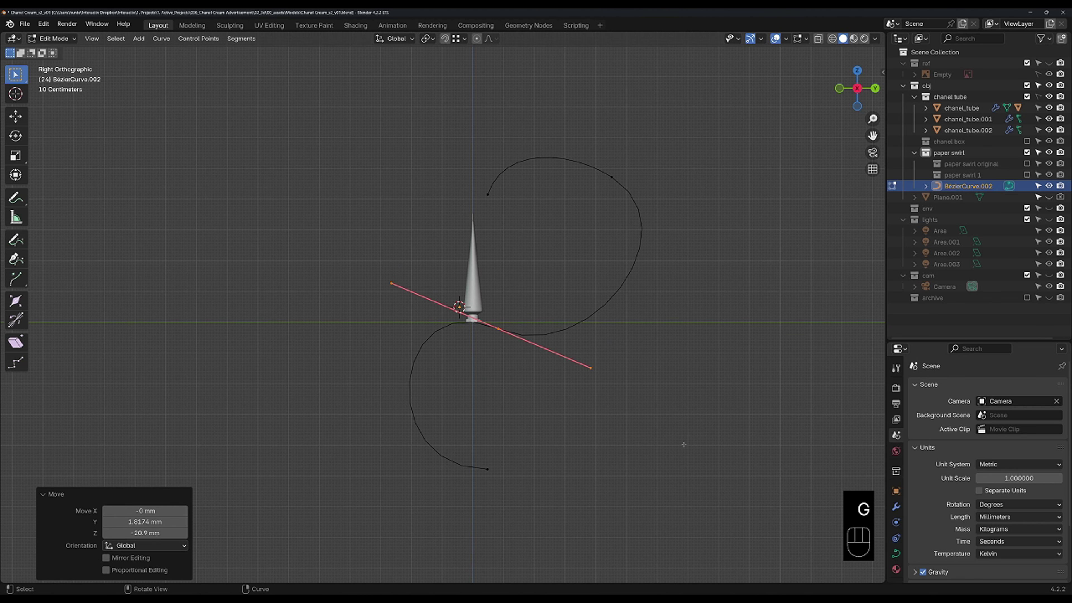
key(g)
click(676, 378)
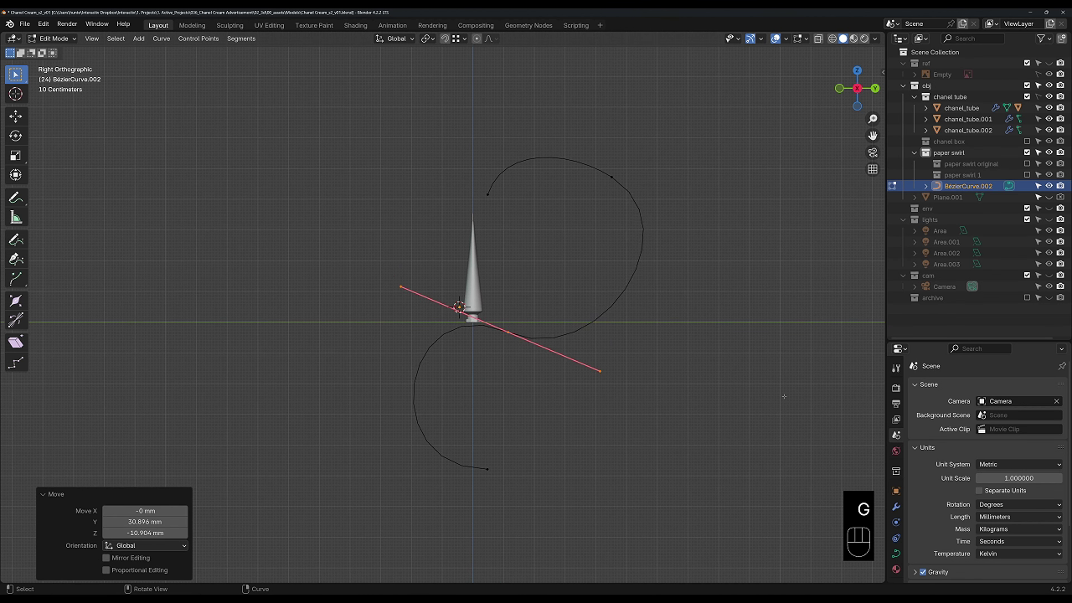
Step: Scale the middle point's handles by 0.692 and again by 1.846, repositioning the point so the curve passes right under the tube's base
key(s)
click(695, 382)
key(g)
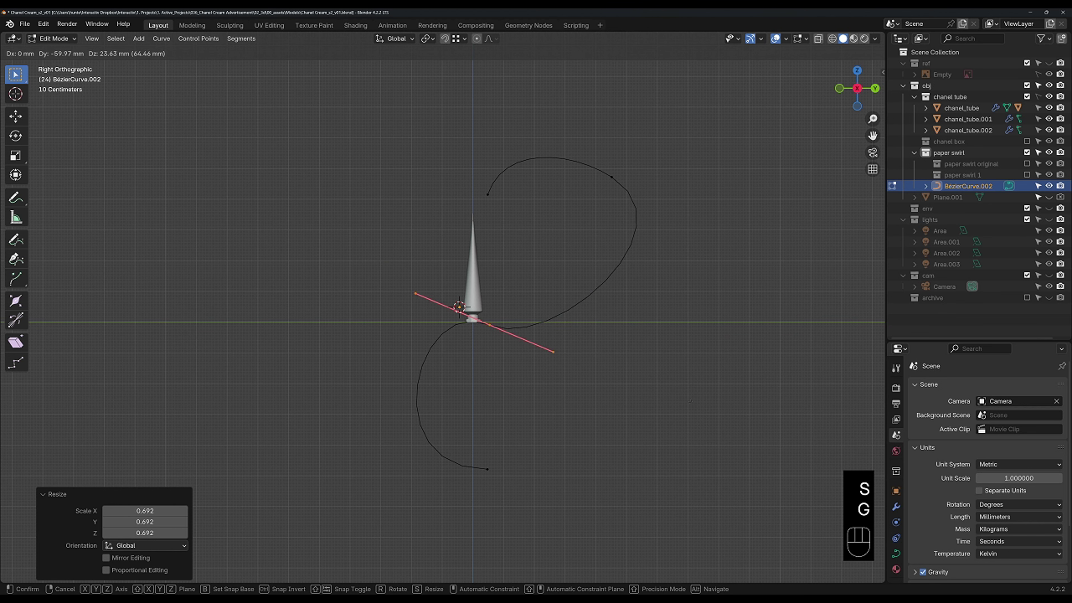
click(671, 388)
key(s)
click(696, 383)
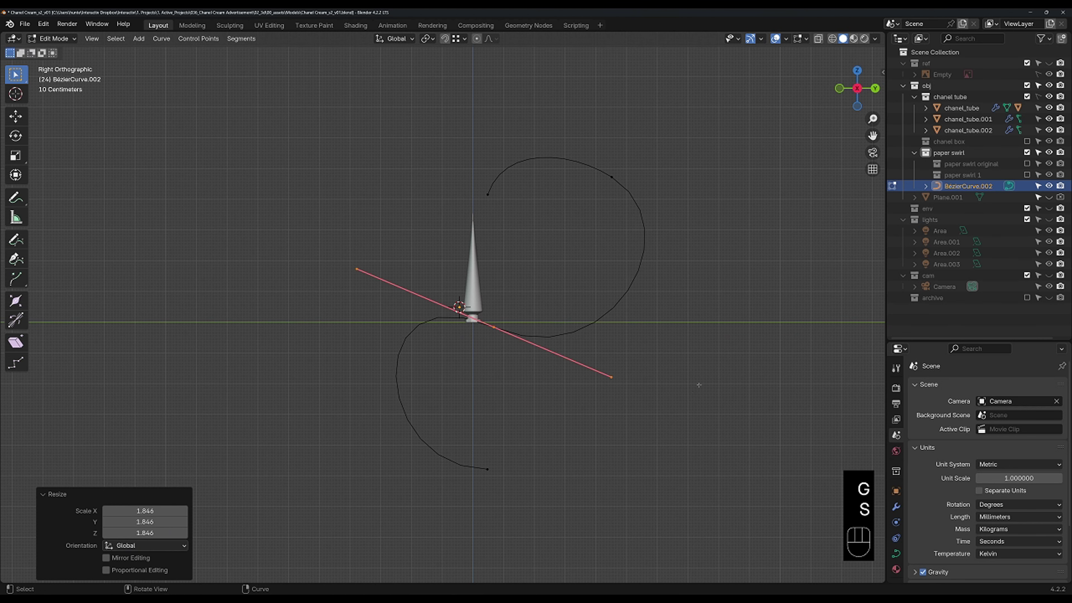
key(g)
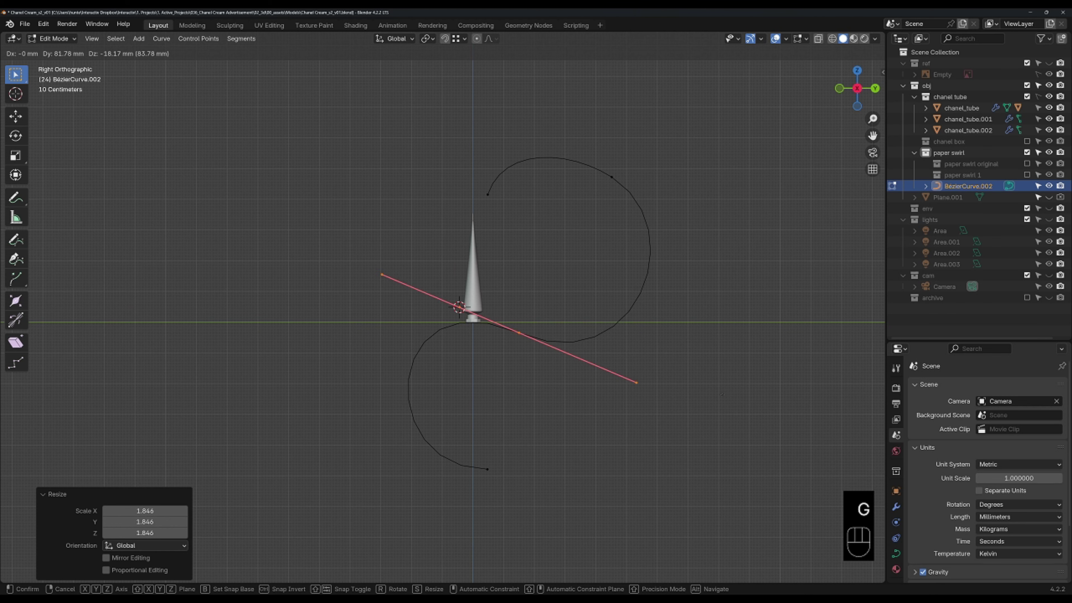
click(722, 393)
Step: Set the curve's preview resolution to 32
drag(576, 429, 481, 473)
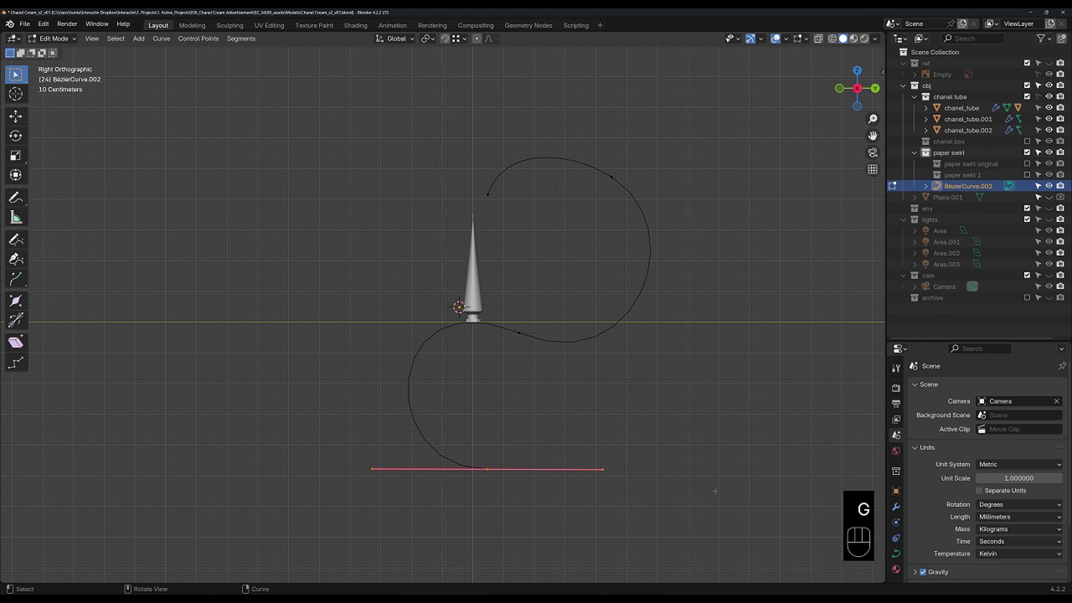
click(896, 554)
double_click(1001, 435)
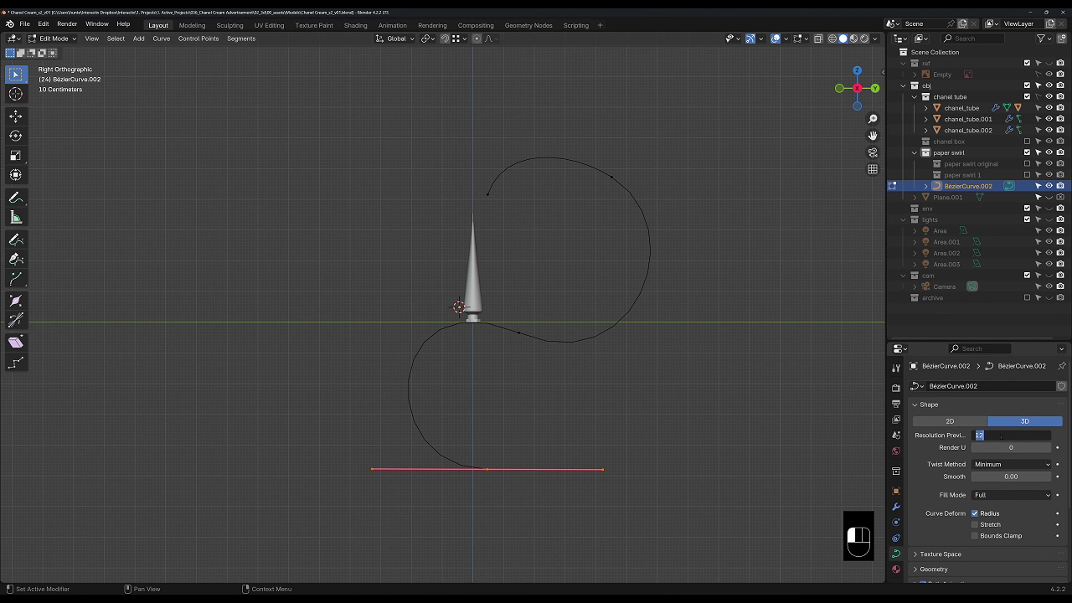
text(32)
key(Return)
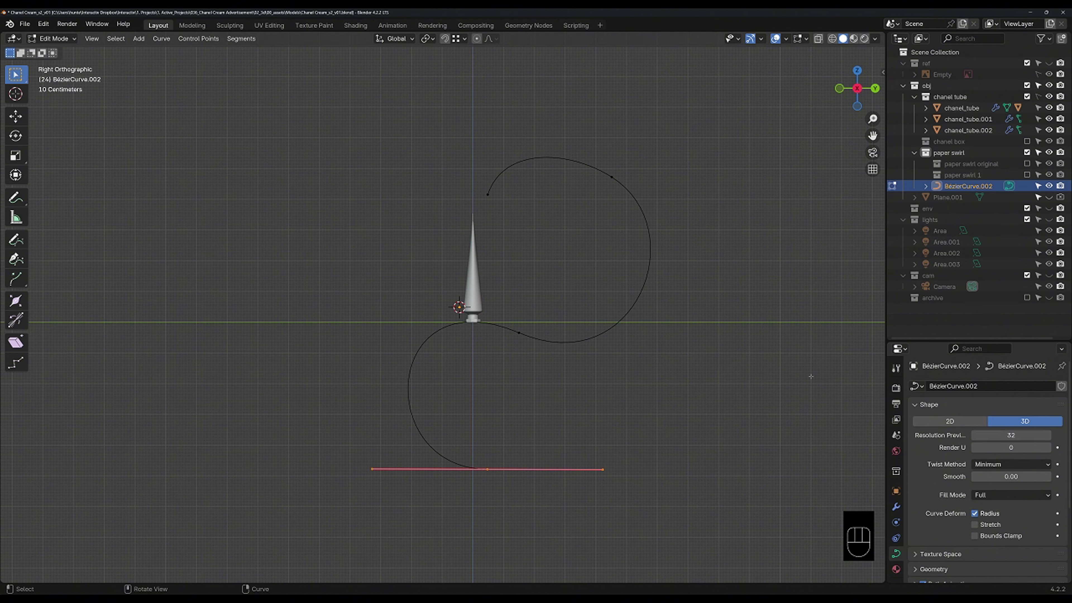
Step: Select the control point on the upper loop and scale its handles up slightly, by about 1.02
drag(585, 136, 636, 206)
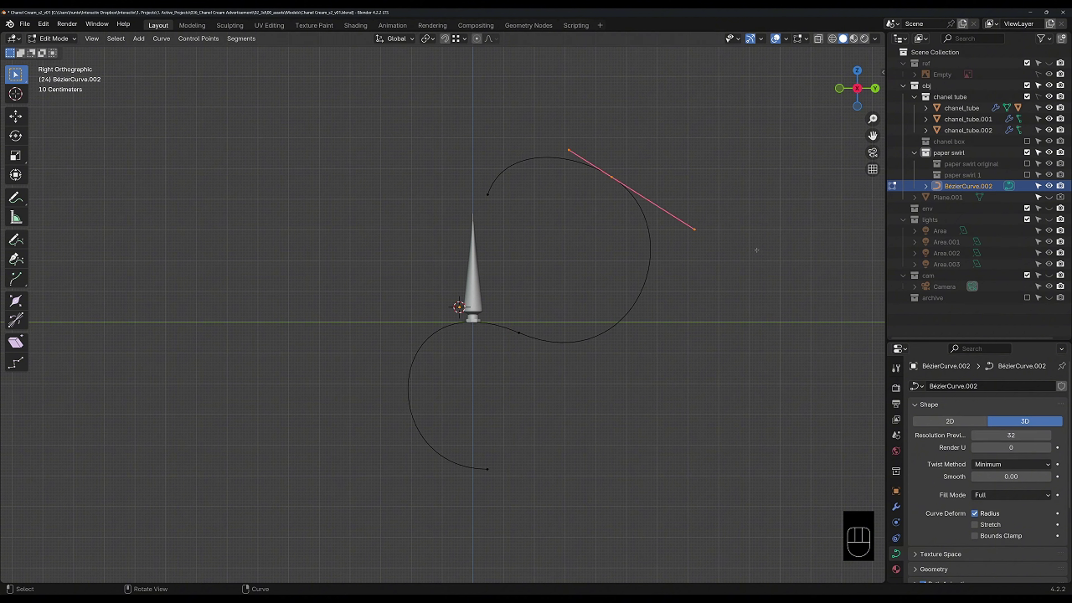
drag(541, 106, 753, 280)
key(s)
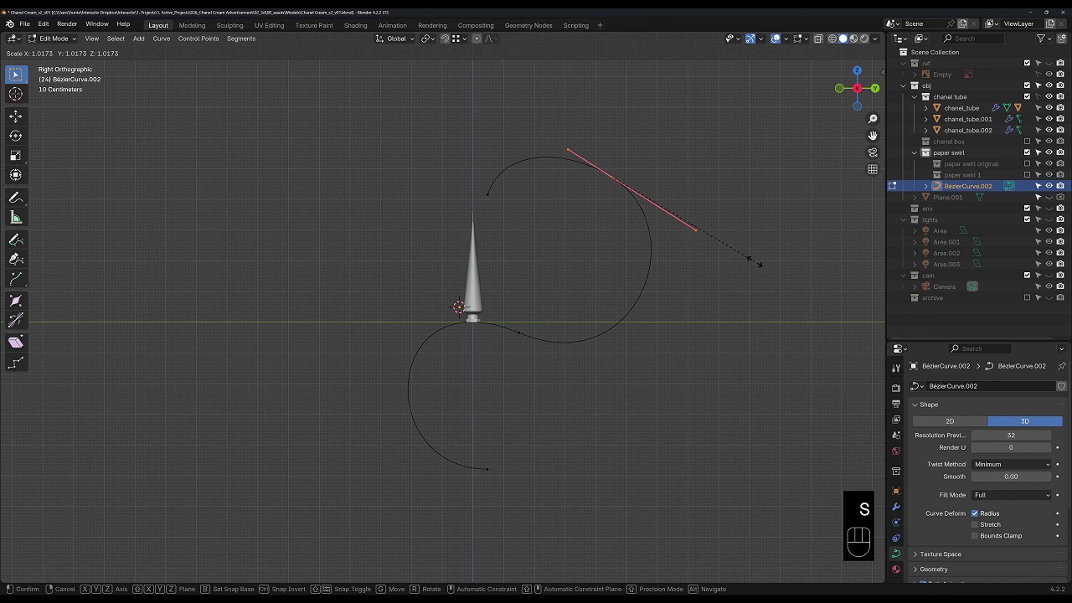
click(756, 261)
Step: Lower the curve's upper end point about 66 mm, and move it with the upper loop's point about 78 mm in -Y and 59 mm up
drag(440, 144, 515, 216)
key(g)
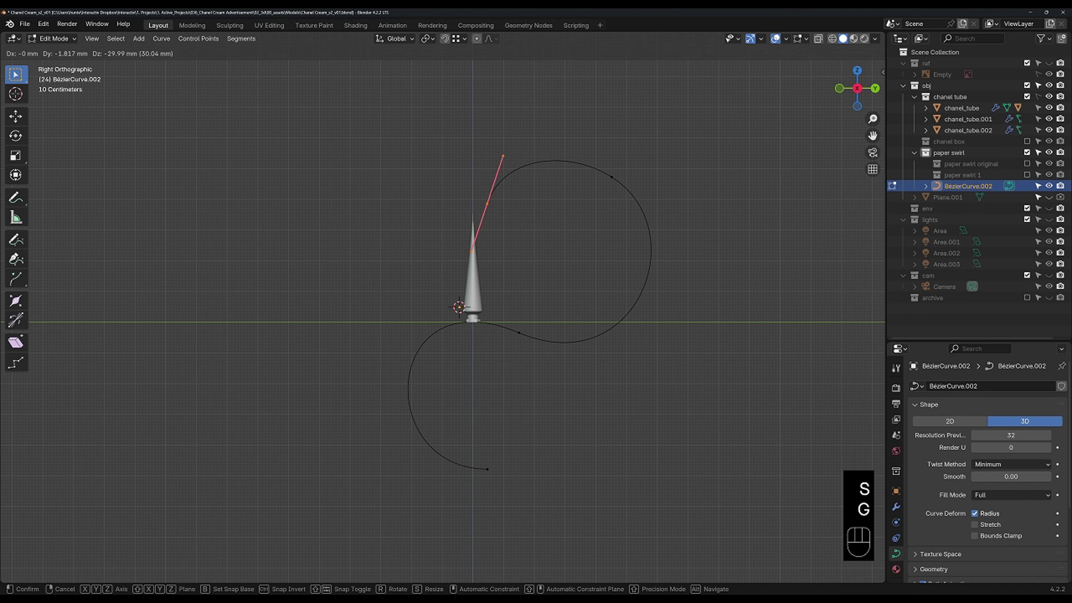
click(529, 230)
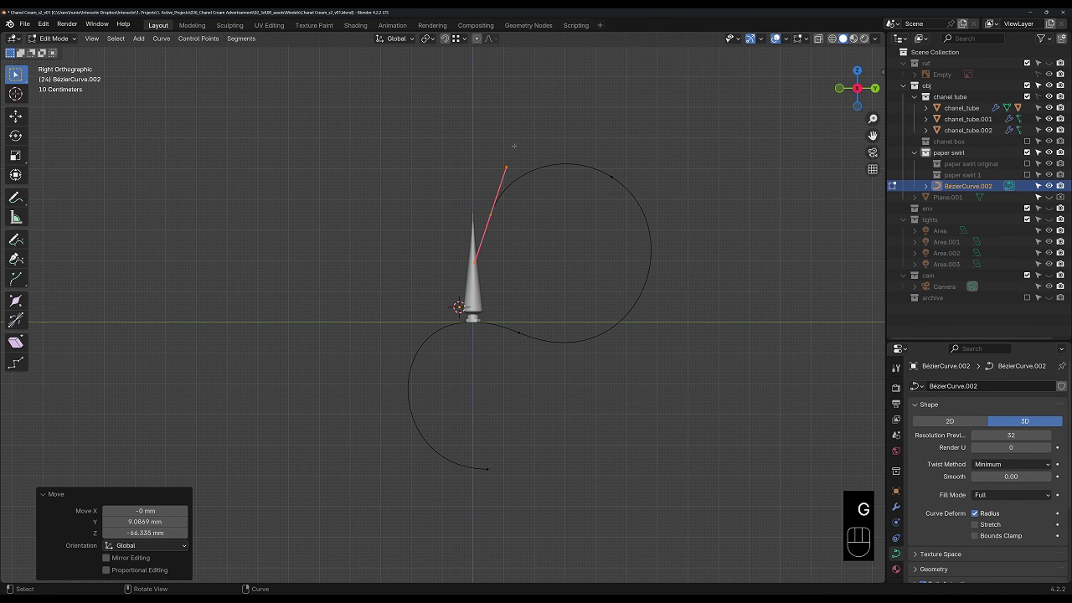
drag(466, 112, 652, 242)
key(g)
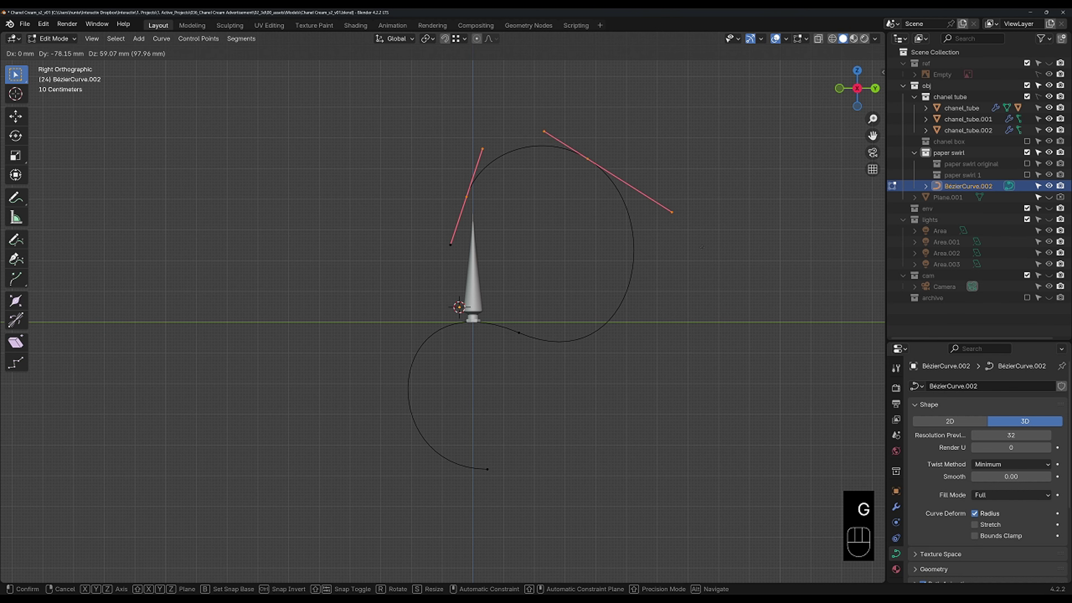
click(628, 224)
Step: Scale the handles of the curve's middle control point by 0.923 and nudge the point about 13 mm in -Y
drag(534, 297, 511, 336)
key(s)
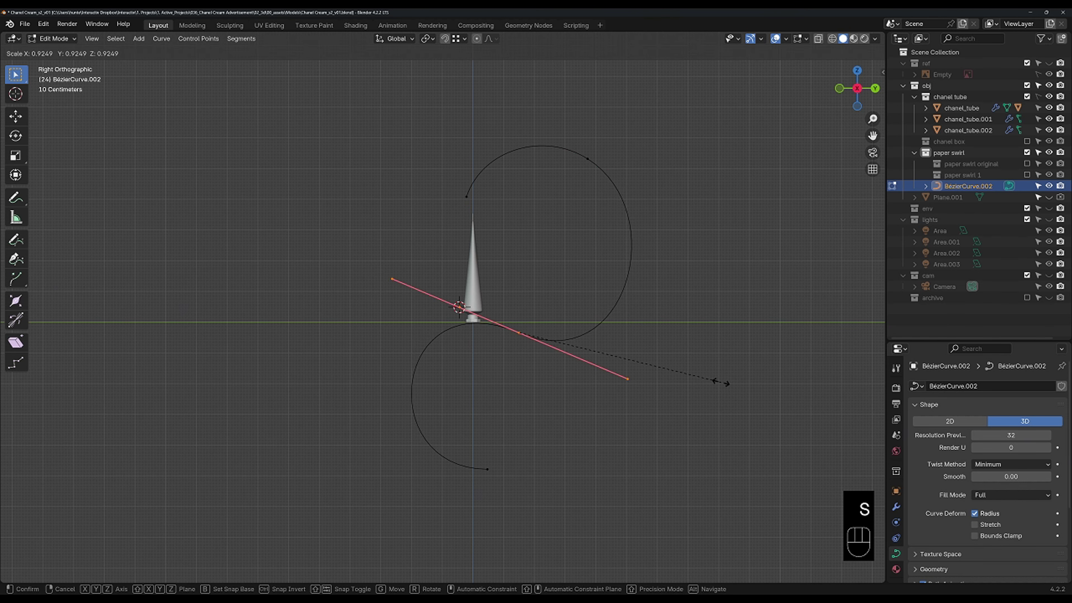
click(720, 378)
key(g)
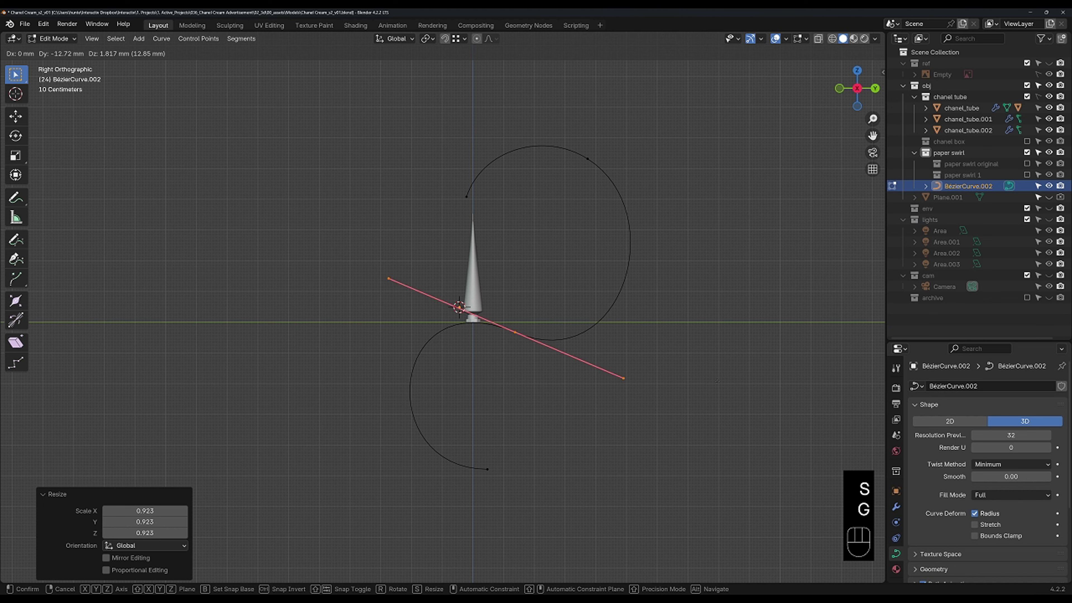
key(Escape)
Step: Rotate the handles of the upper loop's control point by -6.01° to smooth the arc
drag(561, 116, 668, 191)
key(s)
key(r)
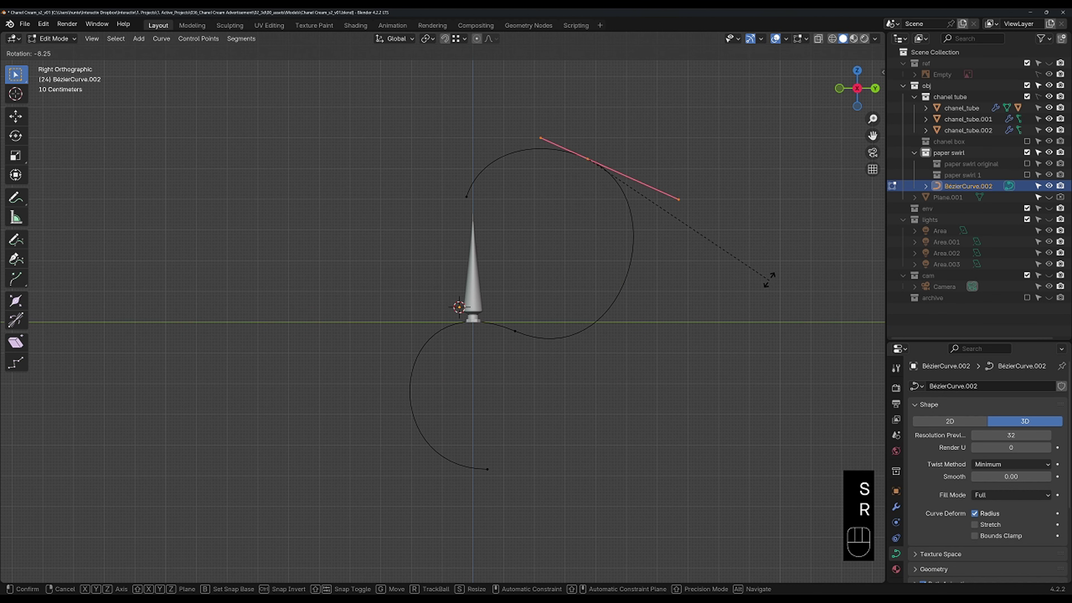
click(765, 288)
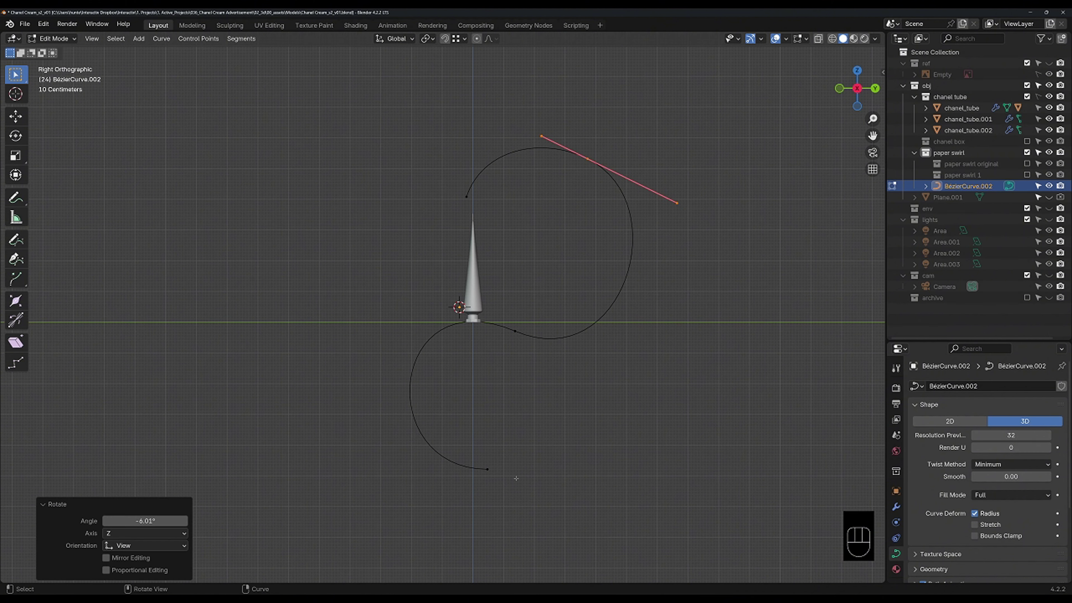
Step: Scale the handles of the curve's lower end point by 1.027 and return to Object Mode
click(489, 469)
key(s)
click(670, 467)
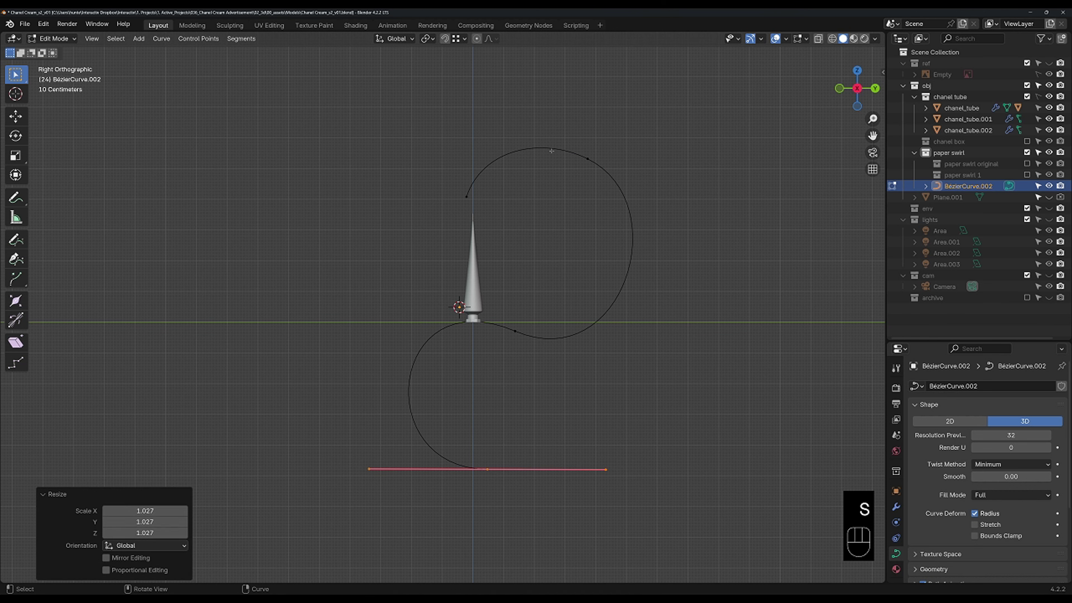
key(Tab)
middle_drag(628, 354, 592, 366)
key(s)
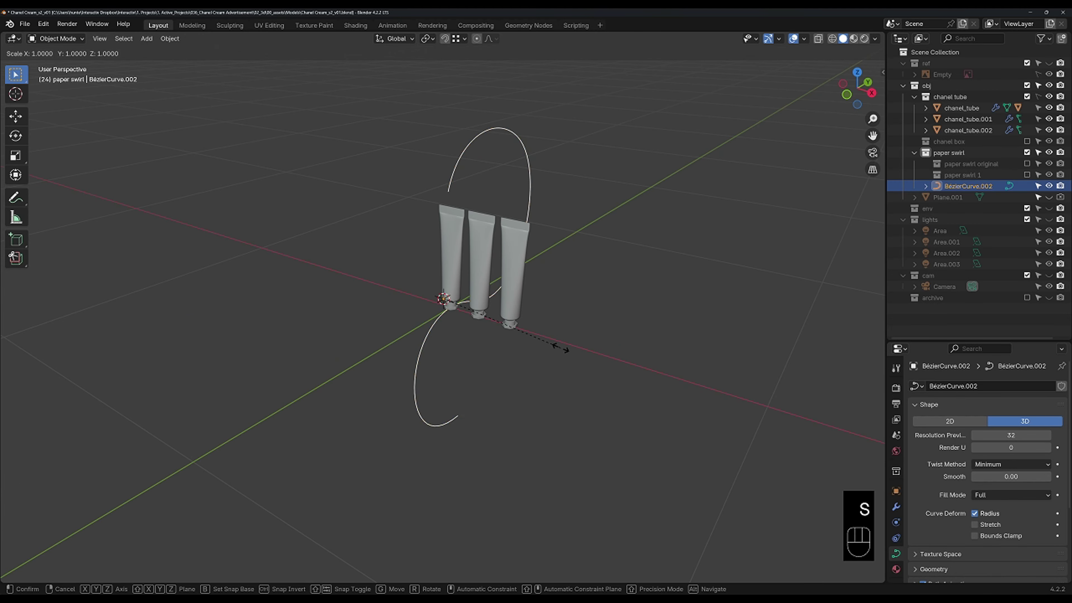
right_click(578, 358)
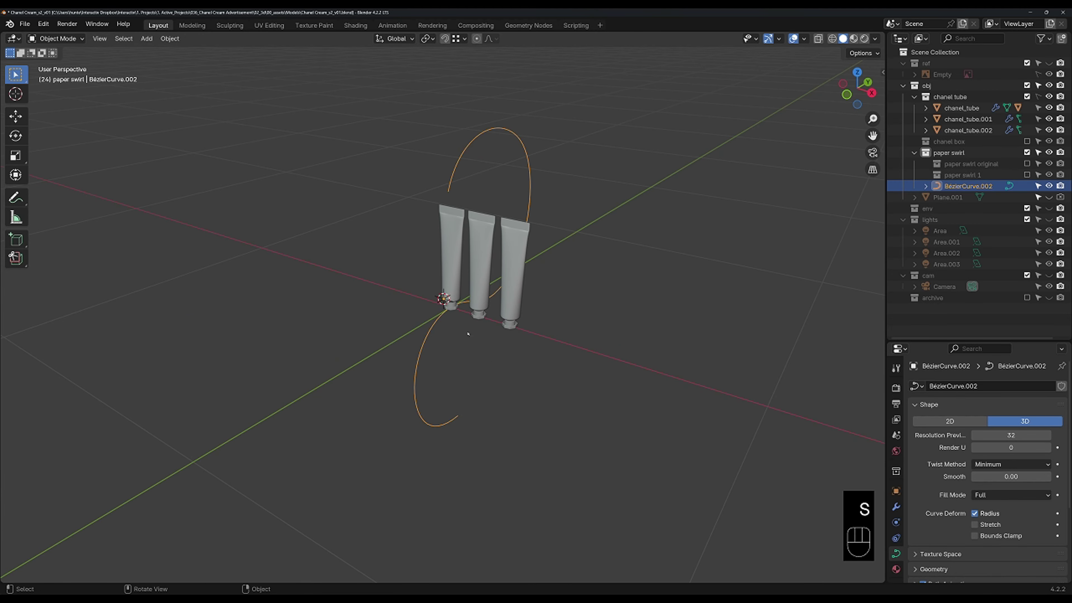
middle_drag(468, 334, 514, 330)
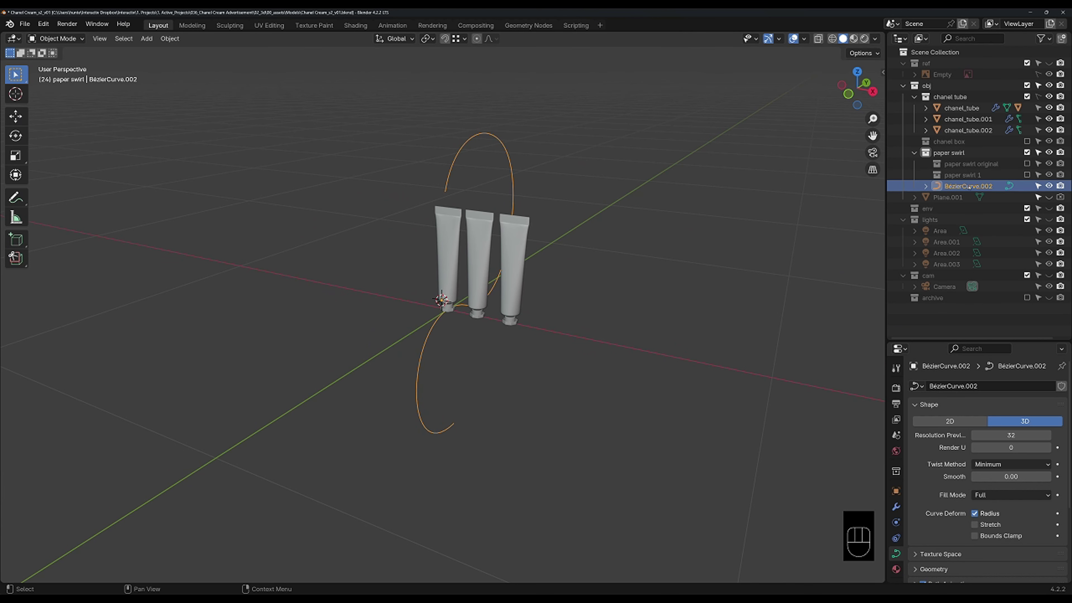
Step: Add a mesh plane and scale its geometry along X by 0.577 in Edit Mode to make a rectangular sheet
key(shift+a)
mouse_move(308, 293)
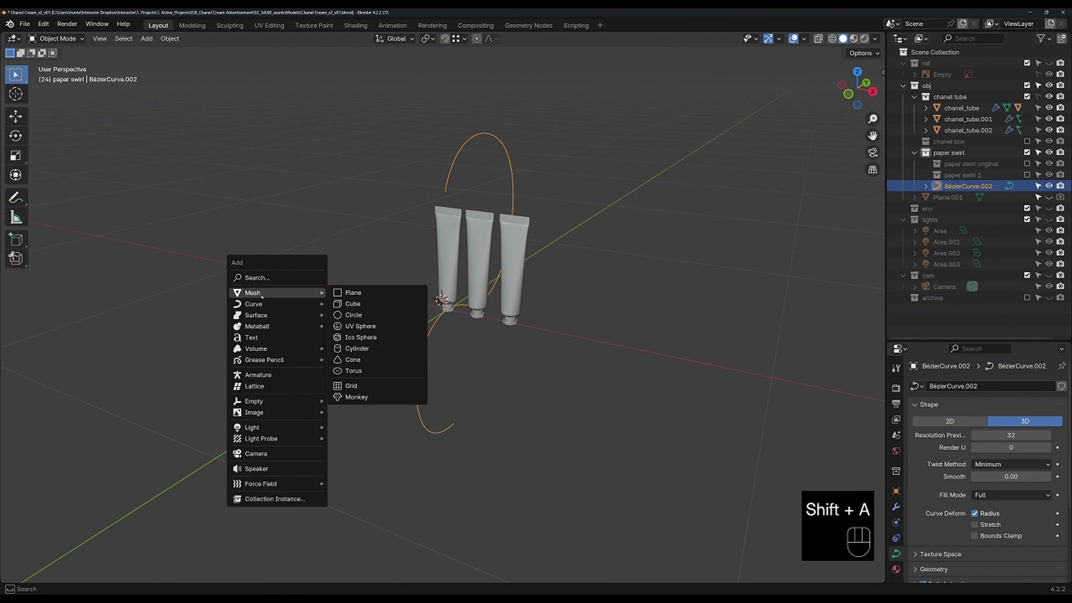
click(379, 297)
scroll(422, 304, down, 3)
key(Tab)
key(s)
key(x)
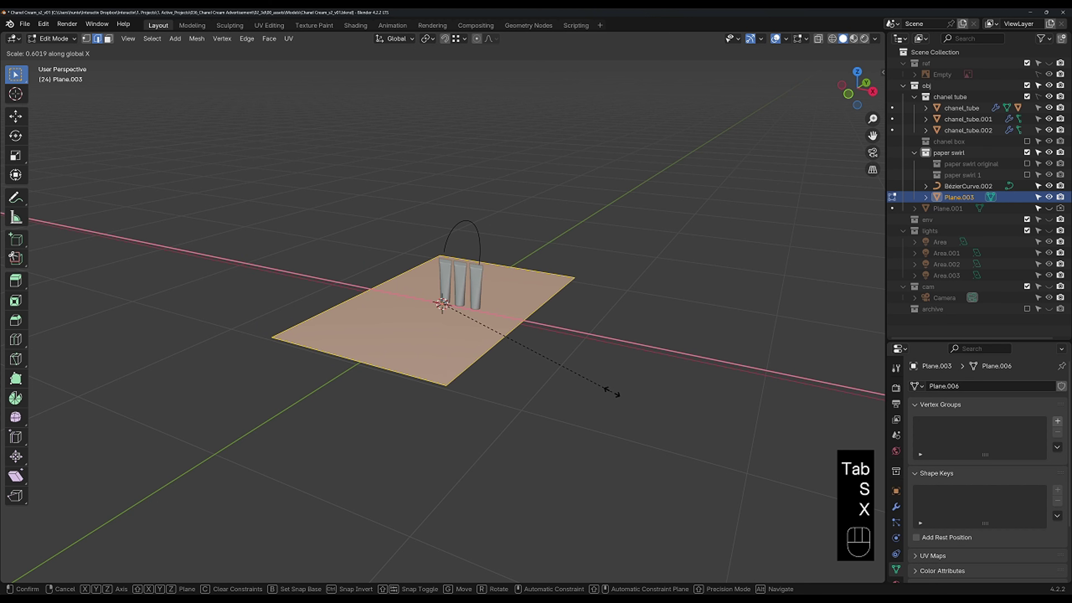
click(610, 390)
Step: Divide the plane with one centred lengthwise loop cut and three evenly spaced crosswise loop cuts
scroll(410, 340, up, 1)
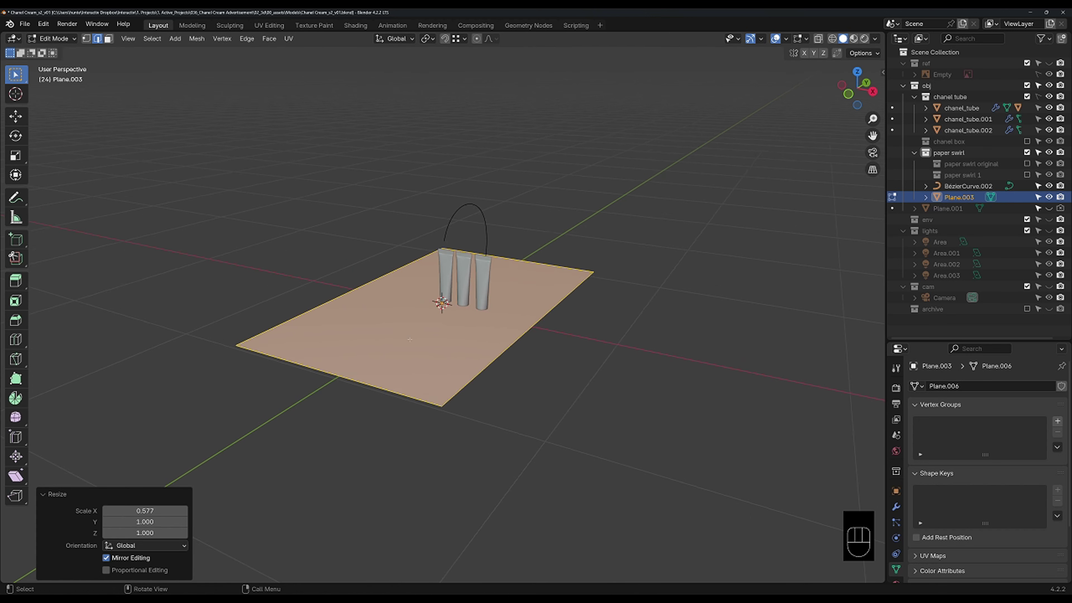
scroll(409, 340, up, 1)
key(ctrl+r)
click(404, 335)
right_click(404, 334)
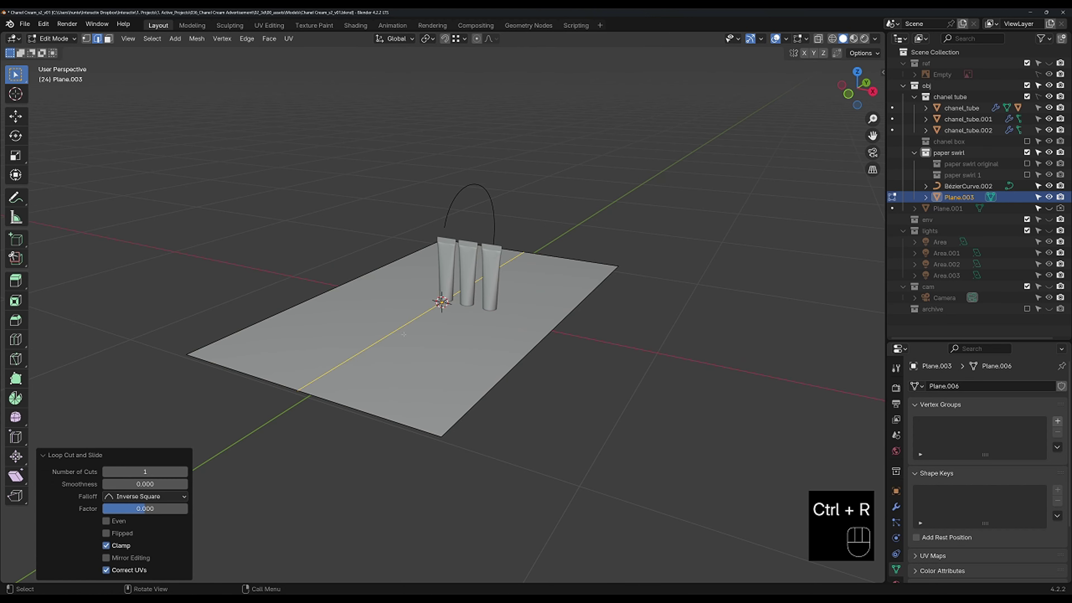
key(ctrl+r)
scroll(430, 315, up, 2)
click(430, 315)
right_click(431, 316)
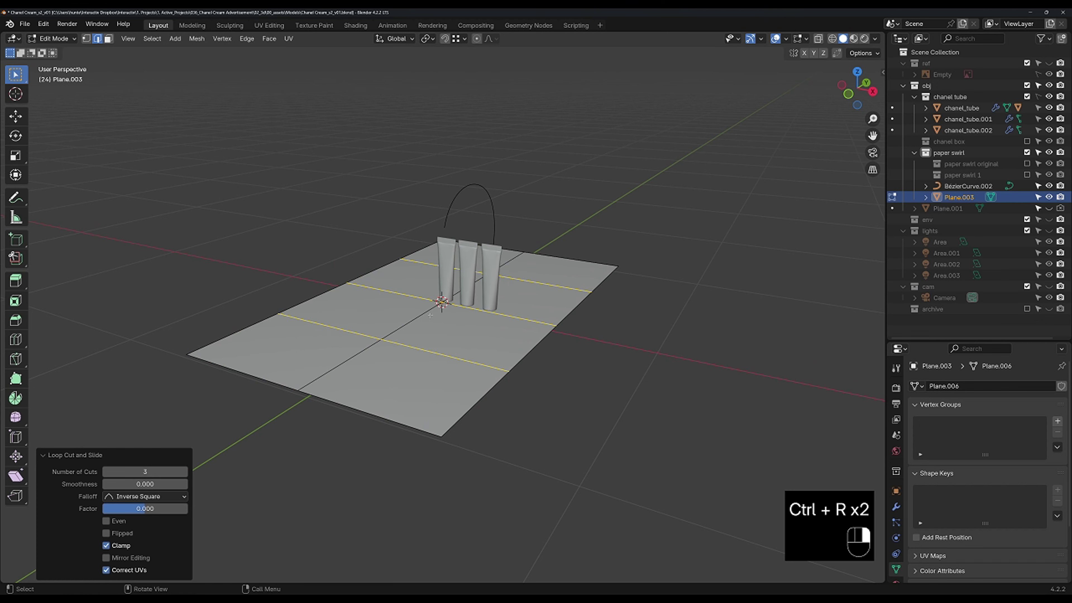
Step: Subdivide the whole plane with one cut, repeat the subdivision four more times, and return to Object Mode
mouse_move(430, 316)
middle_down()
mouse_move(414, 363)
mouse_move(418, 330)
middle_up()
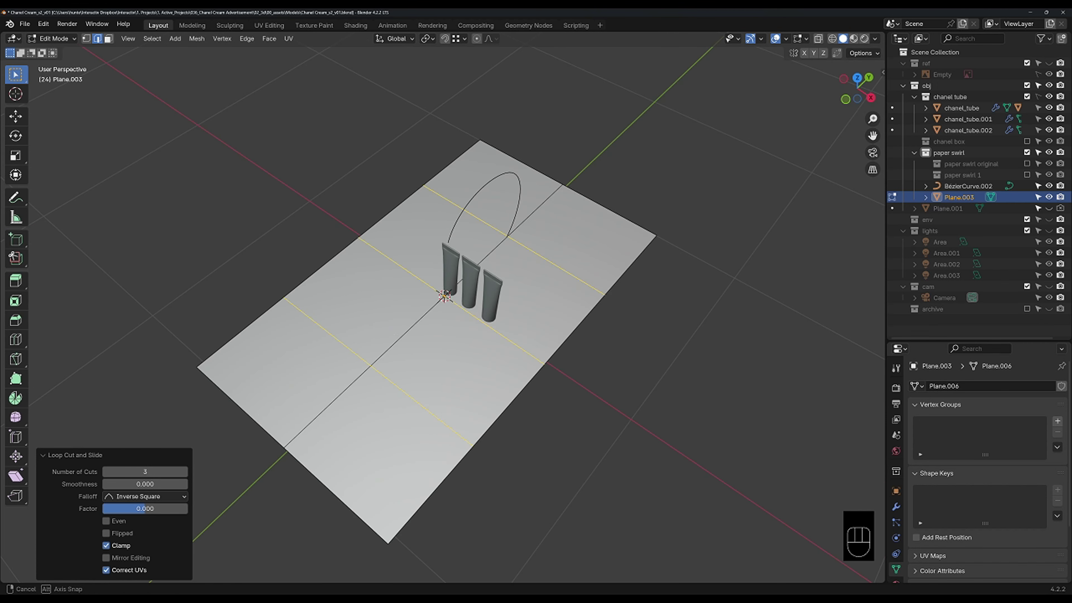
key(a)
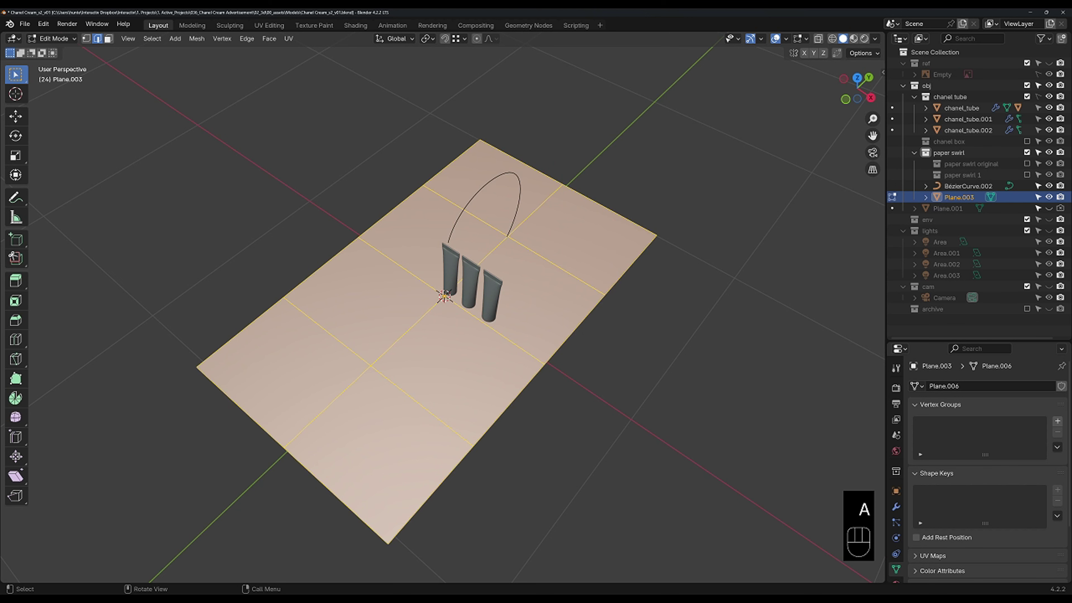
right_click(399, 371)
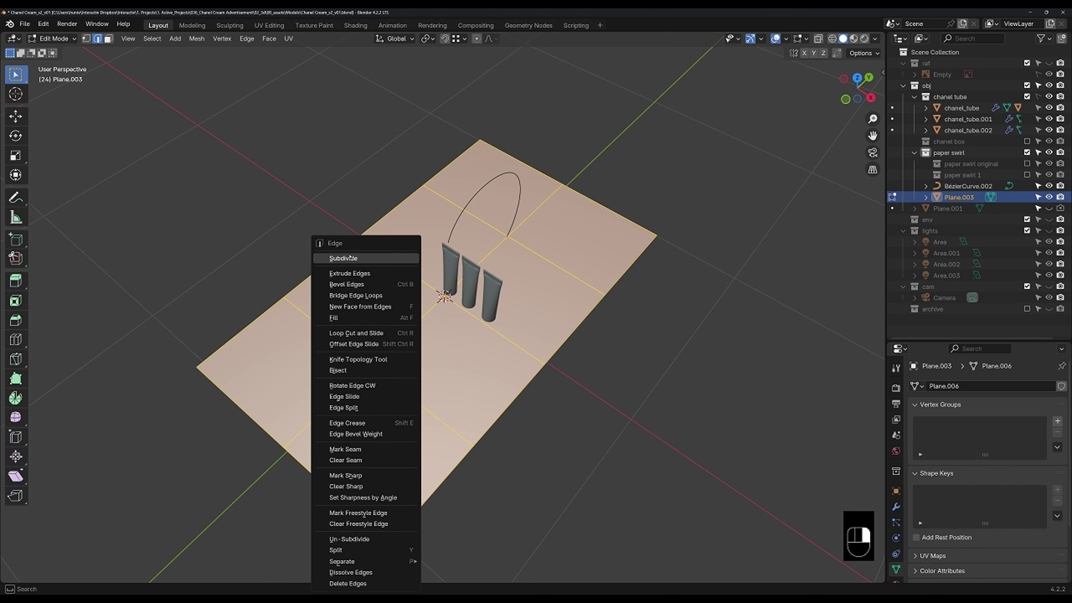
click(351, 258)
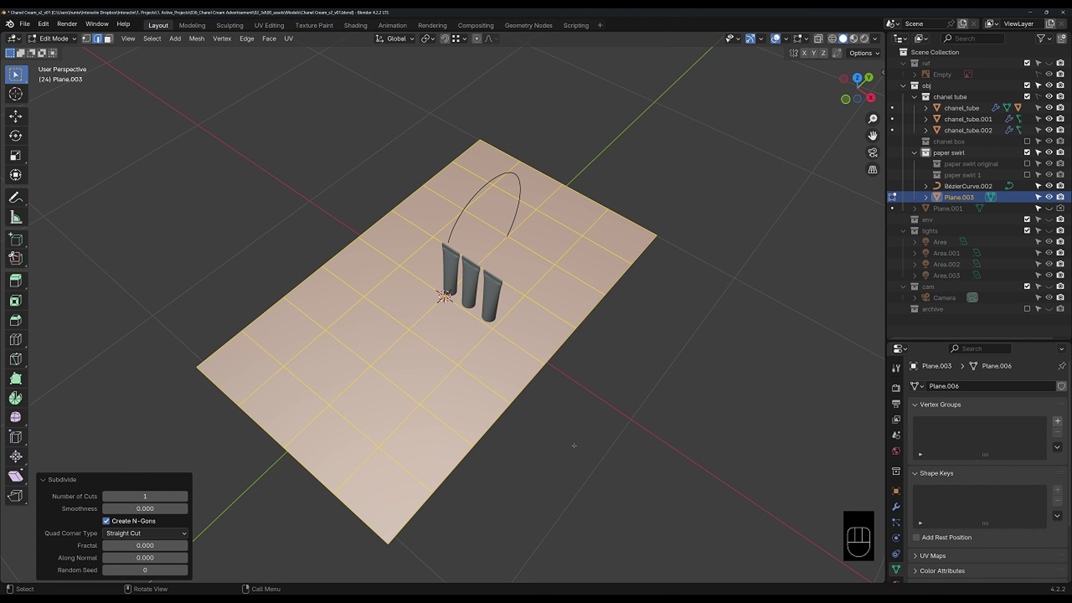
key(shift+r)
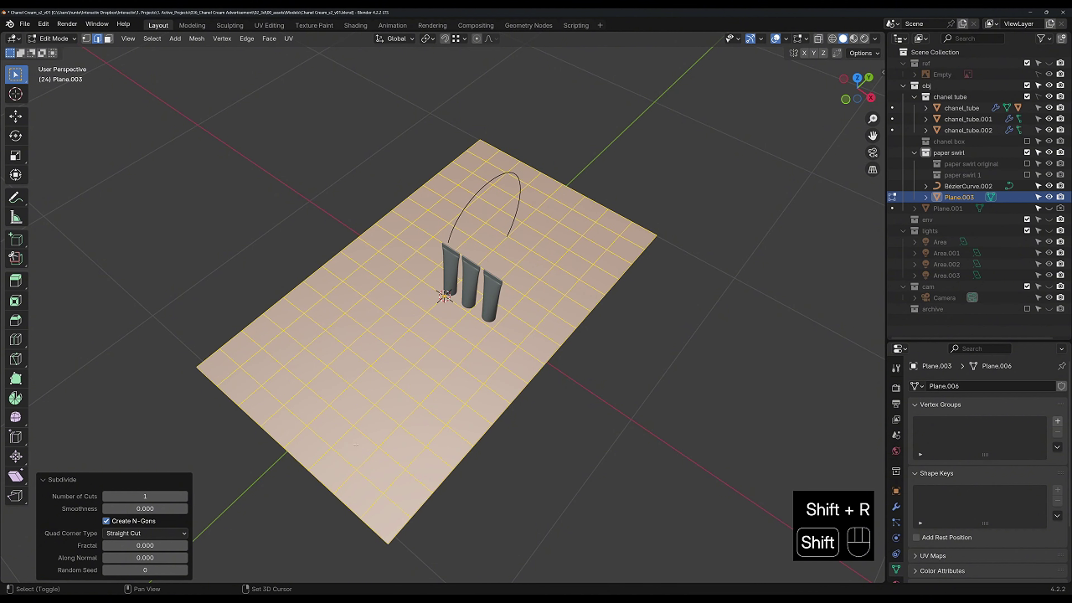
key(shift+r)
key(shift+r)
key(shift+r)
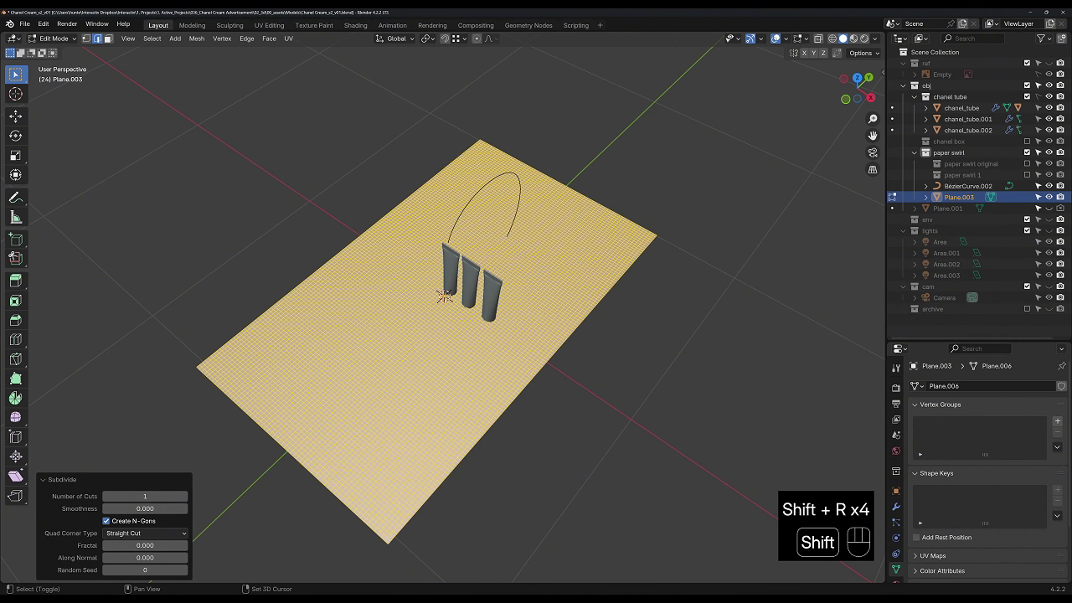
middle_drag(397, 405, 405, 408)
key(Tab)
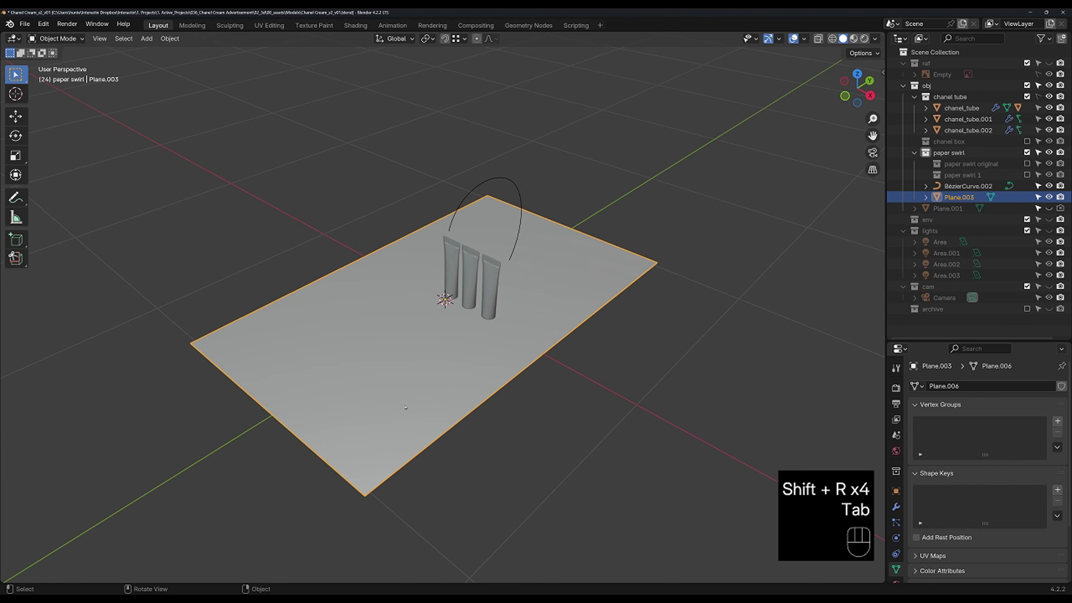
Step: Add a Subdivision modifier at level 2 to the plane
key(ctrl+2)
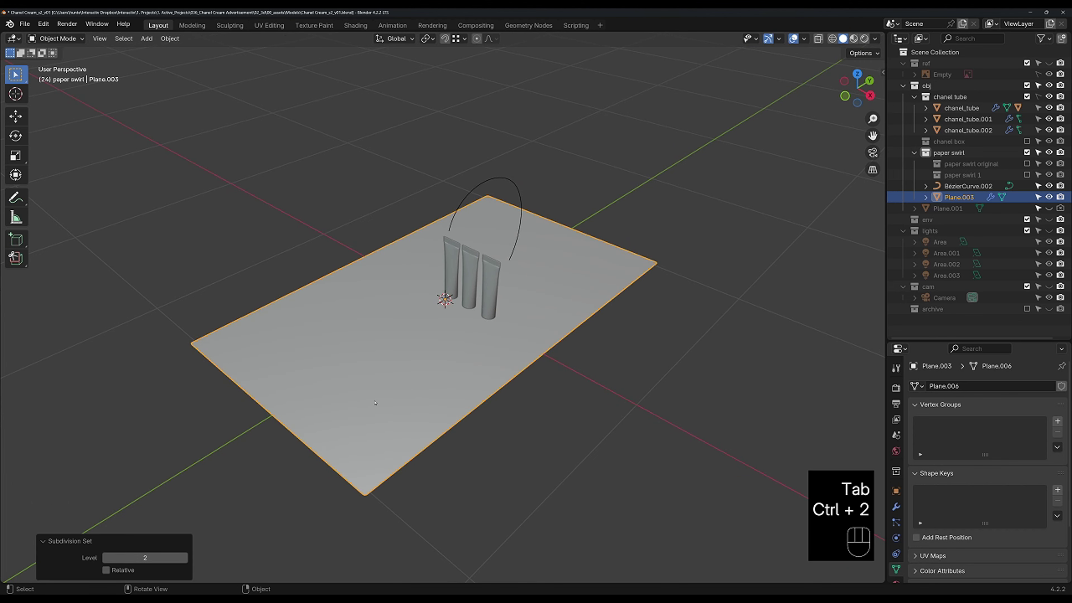
click(896, 507)
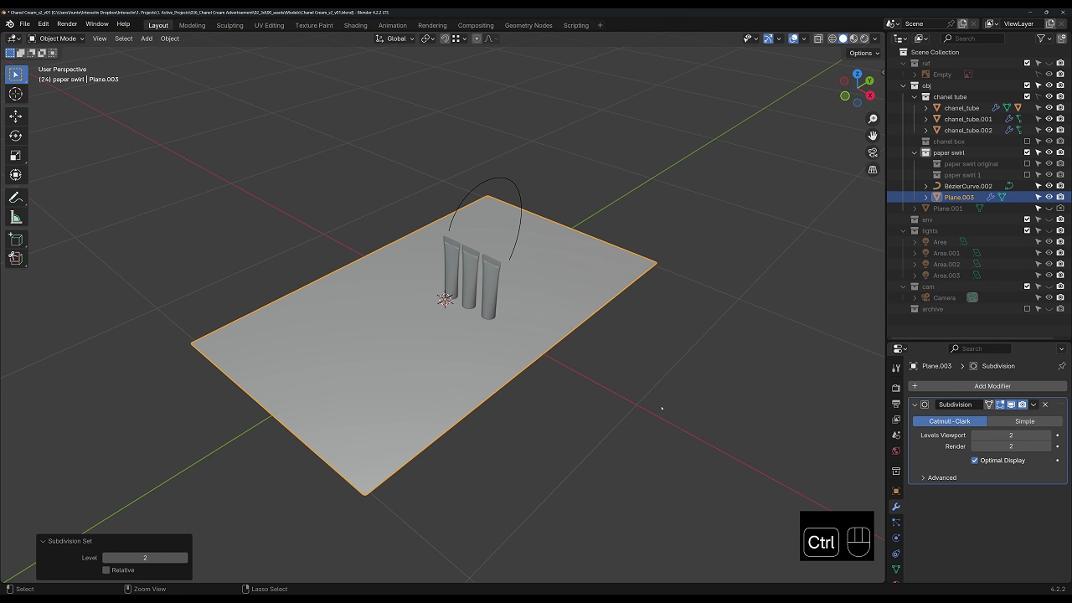
key(ctrl+1)
key(ctrl+2)
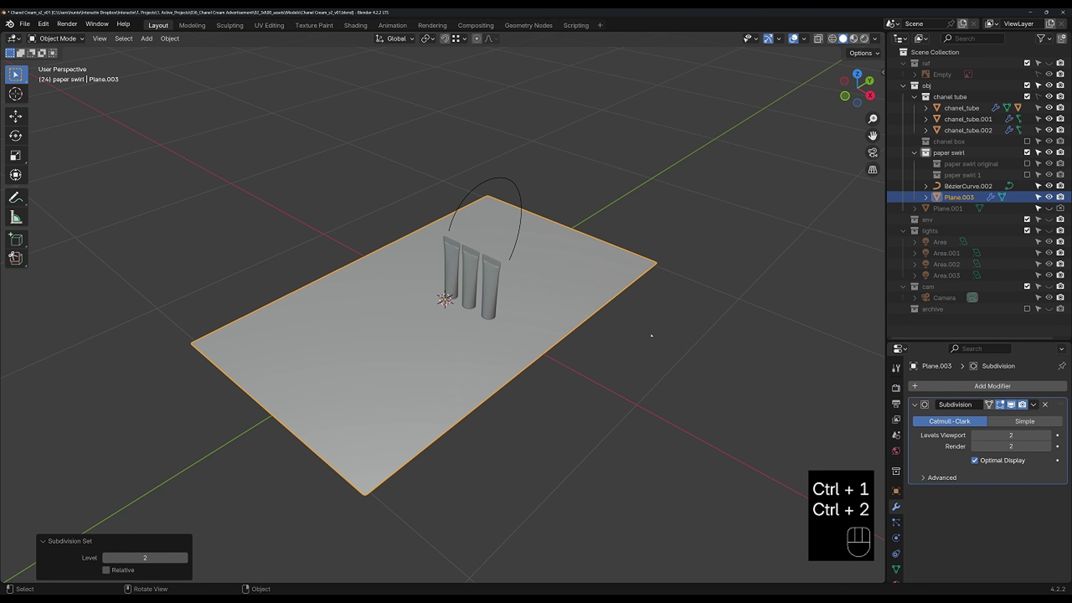
Step: Add a Solidify modifier to the plane and remove its Subdivision modifier
mouse_move(509, 363)
middle_down()
mouse_move(496, 356)
mouse_move(542, 352)
mouse_move(527, 351)
middle_up()
middle_drag(614, 365, 613, 355)
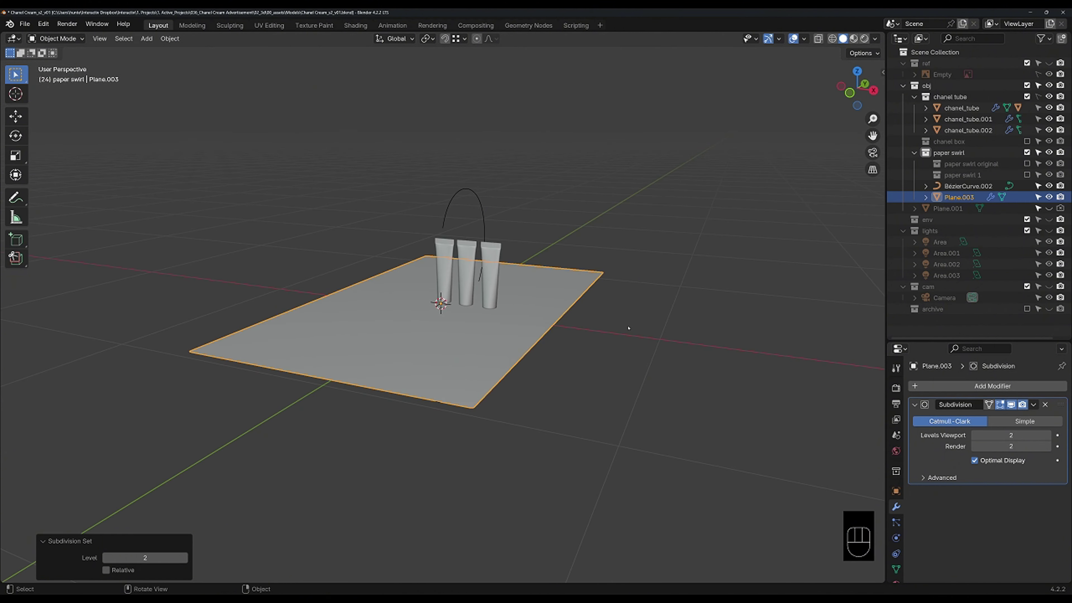
click(942, 386)
text(s)
click(849, 407)
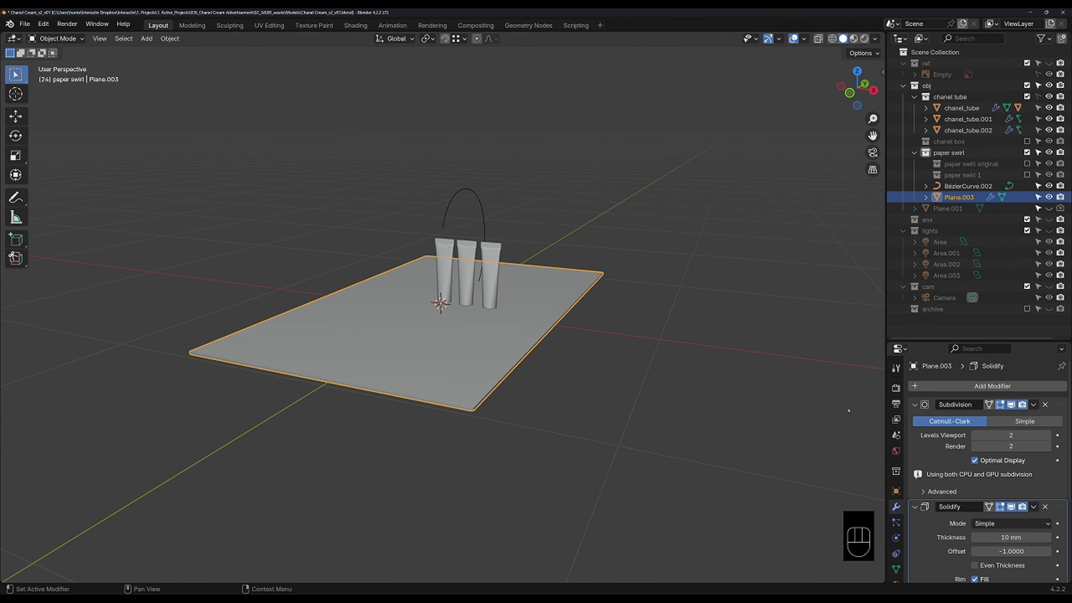
click(1045, 405)
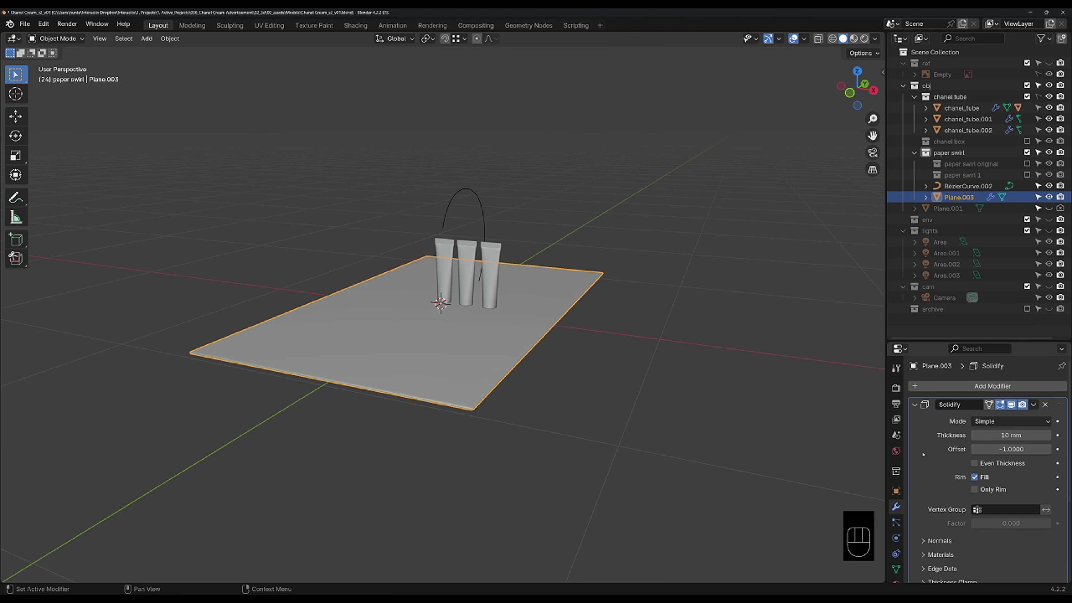
Step: Set the plane's Solidify thickness to 1 mm and enable Even Thickness
click(1011, 435)
text(1)
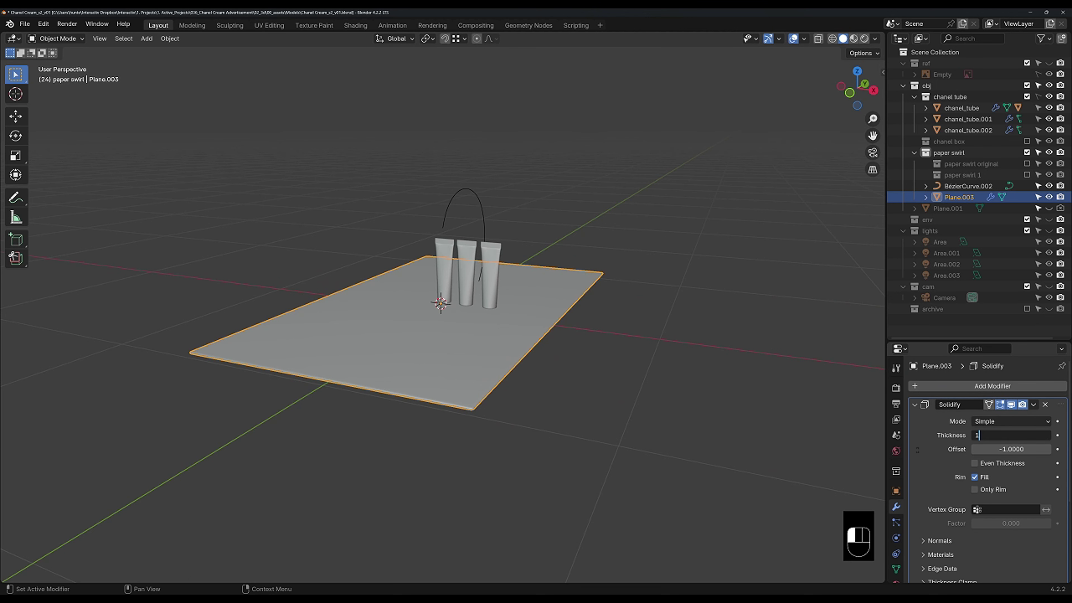
key(Return)
middle_drag(541, 376, 693, 410)
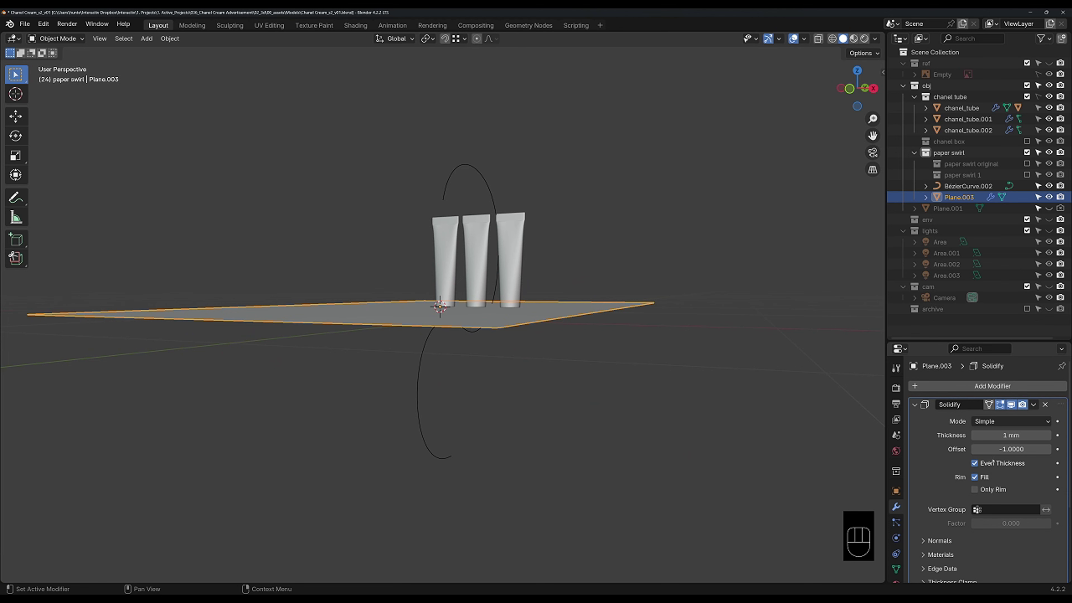
Step: Add a Curve modifier to the plane
middle_drag(607, 335, 612, 372)
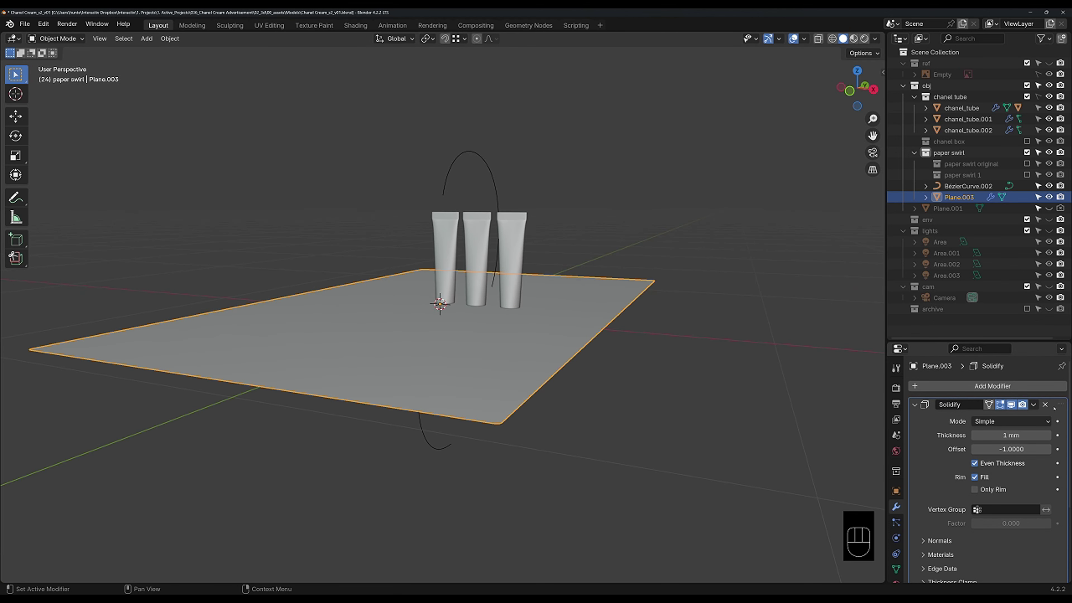
mouse_move(477, 374)
middle_down()
mouse_move(475, 355)
mouse_move(477, 385)
middle_up()
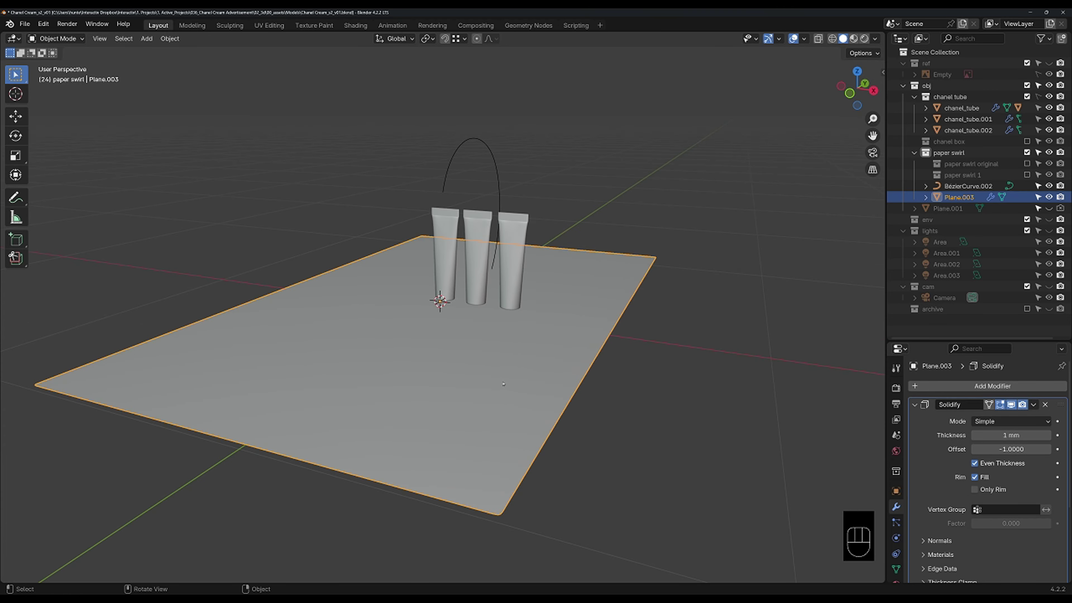
scroll(548, 401, down, 3)
middle_drag(548, 401, 439, 378)
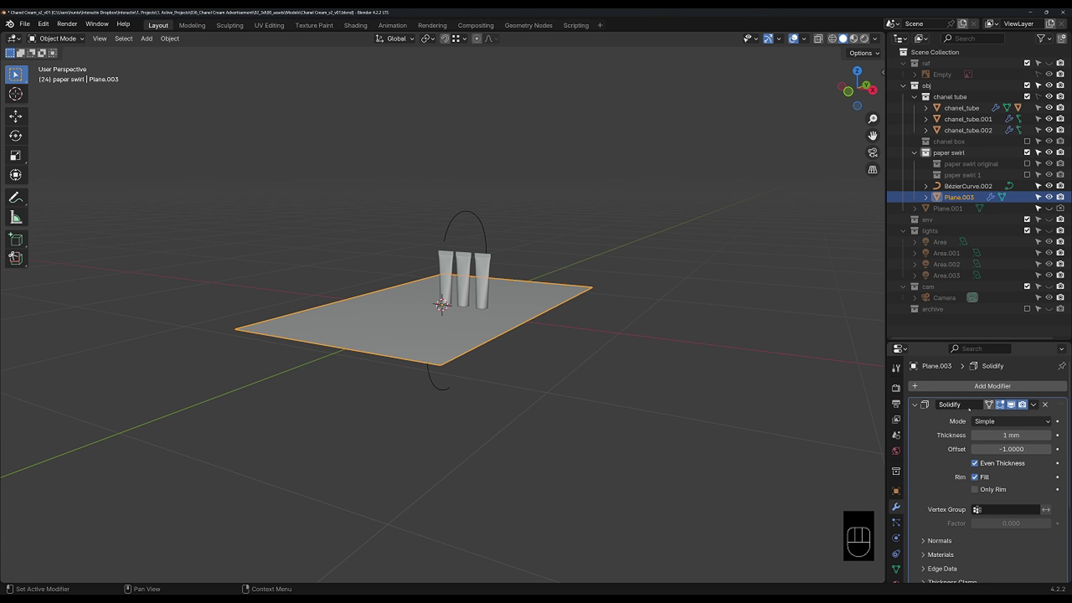
click(963, 384)
click(929, 391)
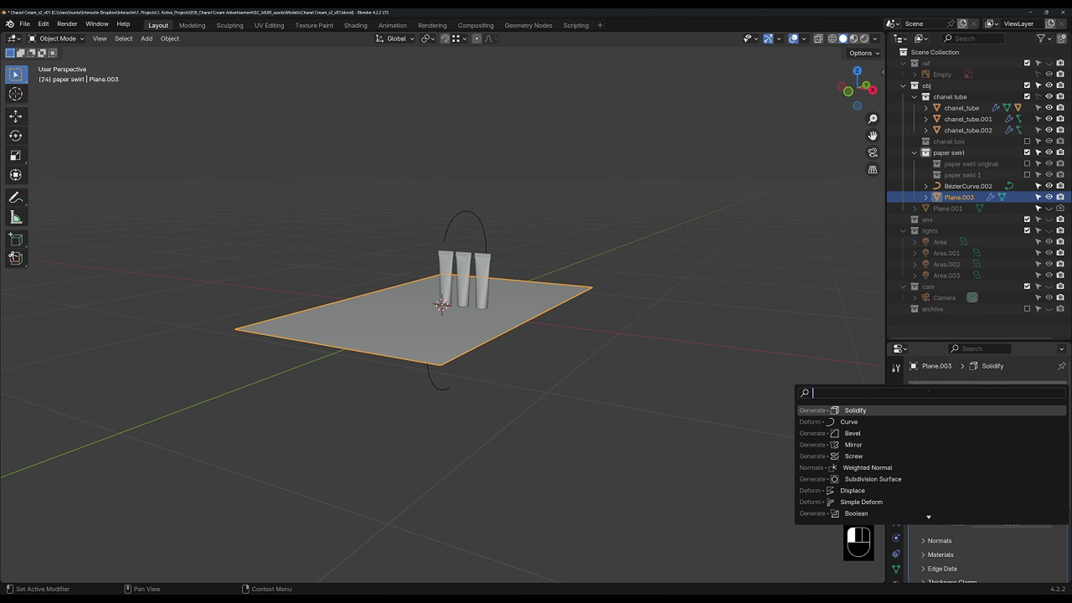
click(929, 422)
scroll(1004, 489, down, 7)
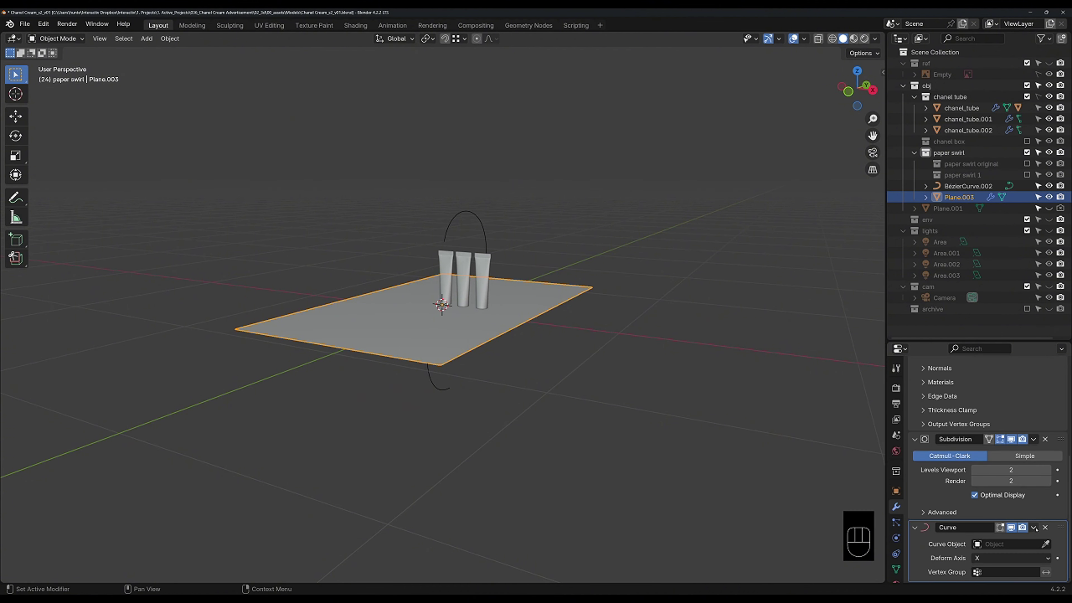
Step: Move the Curve modifier above Solidify and Subdivision in the stack, and collapse the other two modifiers
drag(1060, 525, 984, 180)
scroll(1026, 448, up, 1)
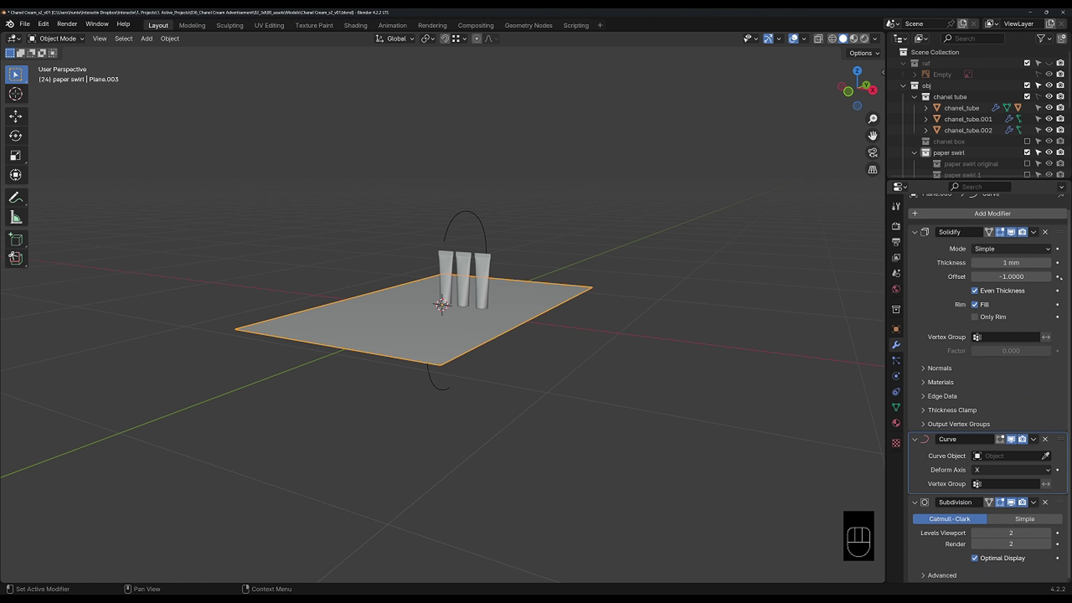
drag(1060, 440, 1059, 233)
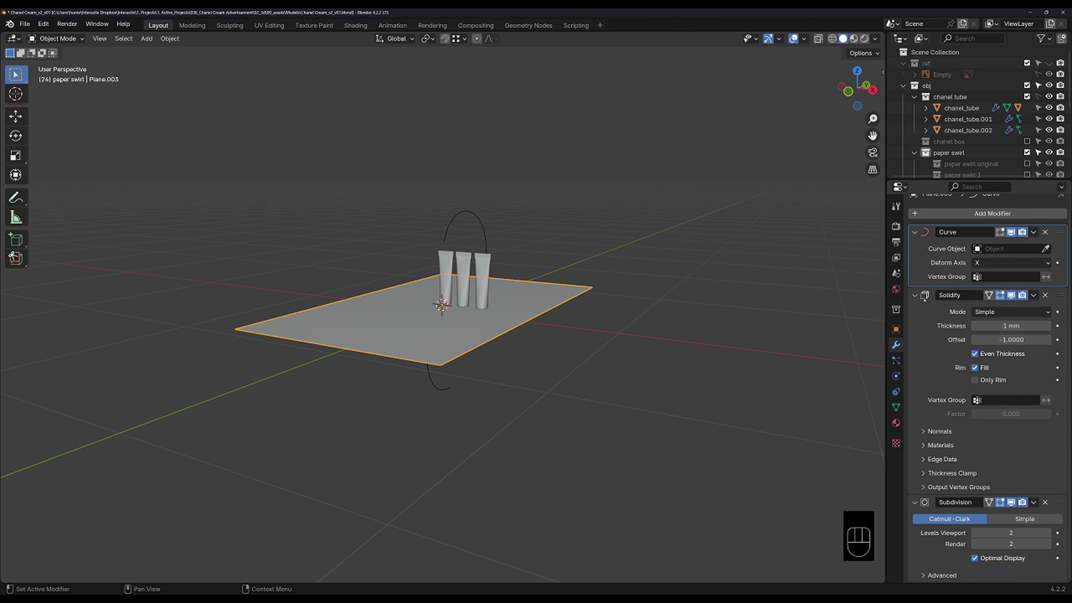
click(915, 294)
click(914, 321)
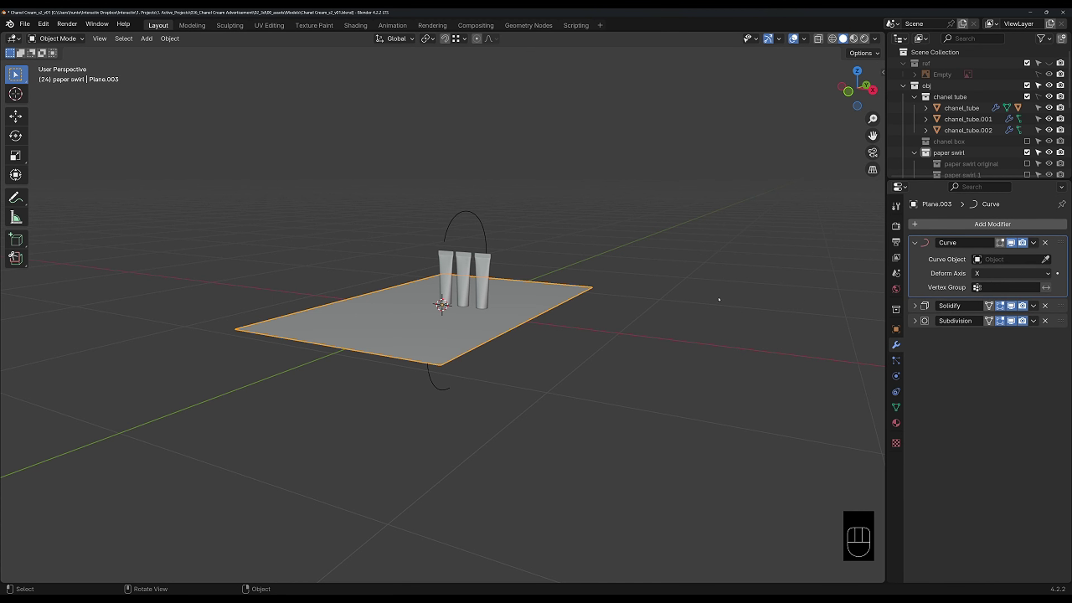
Step: Assign the S-shaped Bézier curve as the Curve modifier's object and set the deform axis to -Y
click(1046, 259)
click(474, 203)
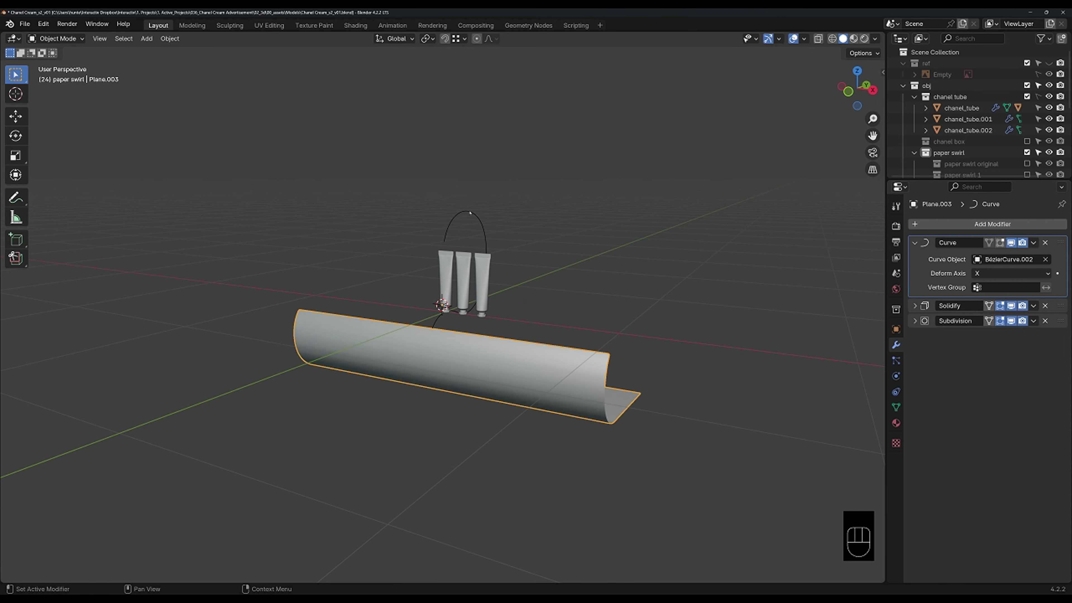
mouse_move(603, 328)
middle_down()
mouse_move(471, 295)
mouse_move(602, 348)
middle_up()
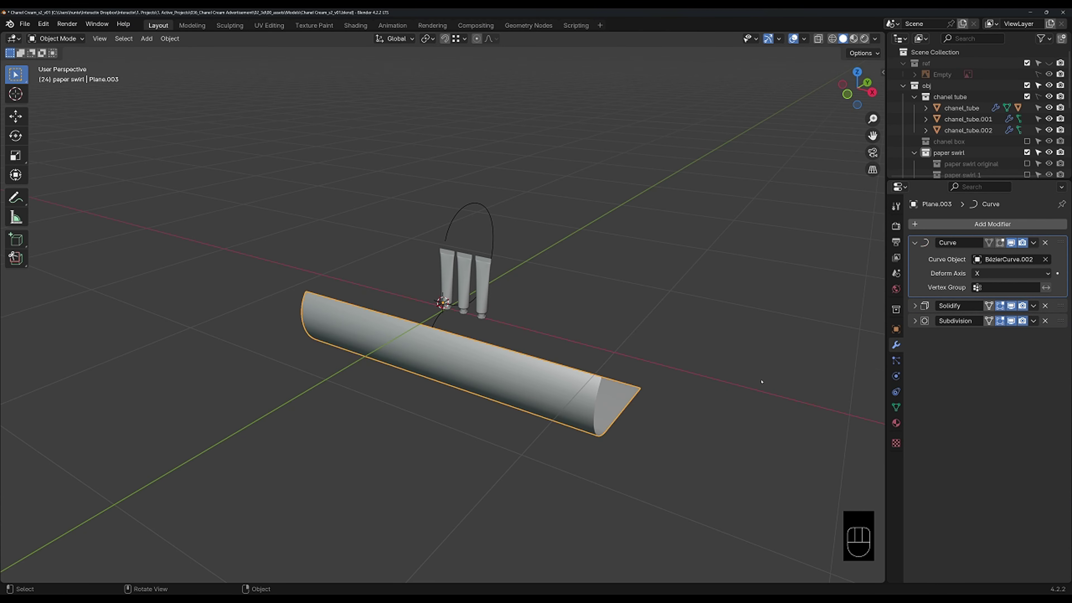
click(1023, 277)
click(984, 348)
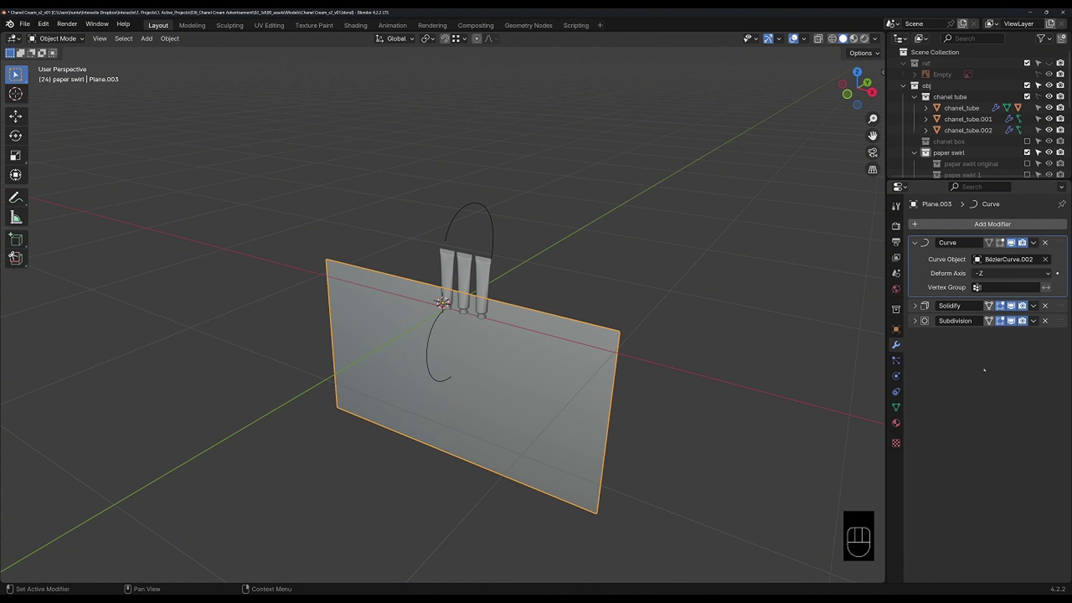
click(1014, 273)
click(988, 338)
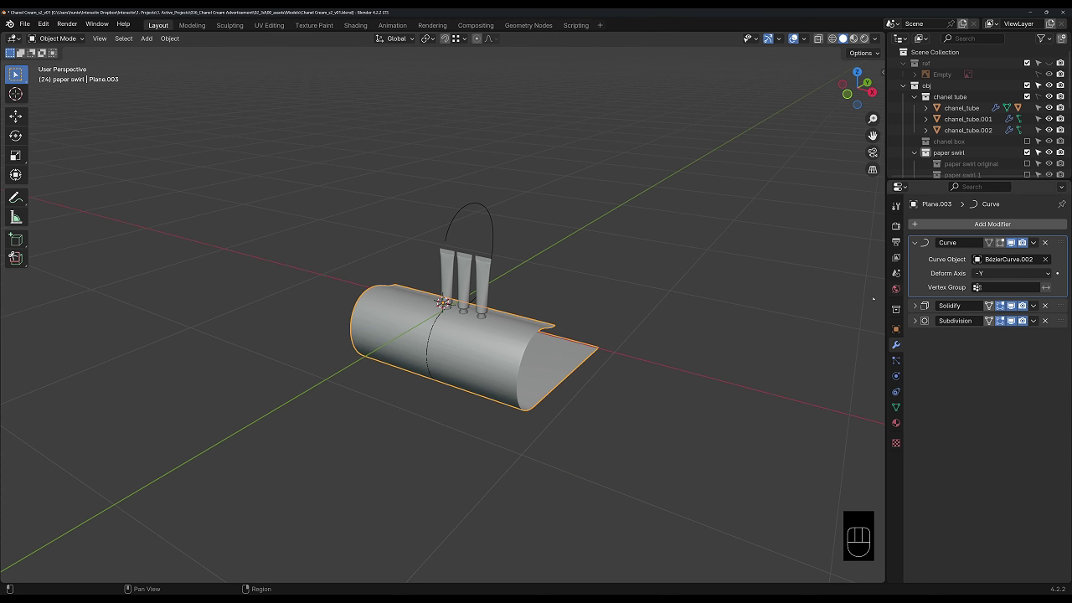
Step: Slide the plane along the curve to a Y location of about -1293.7 mm so that it forms the full S-shaped swirl
click(896, 329)
click(896, 345)
click(895, 330)
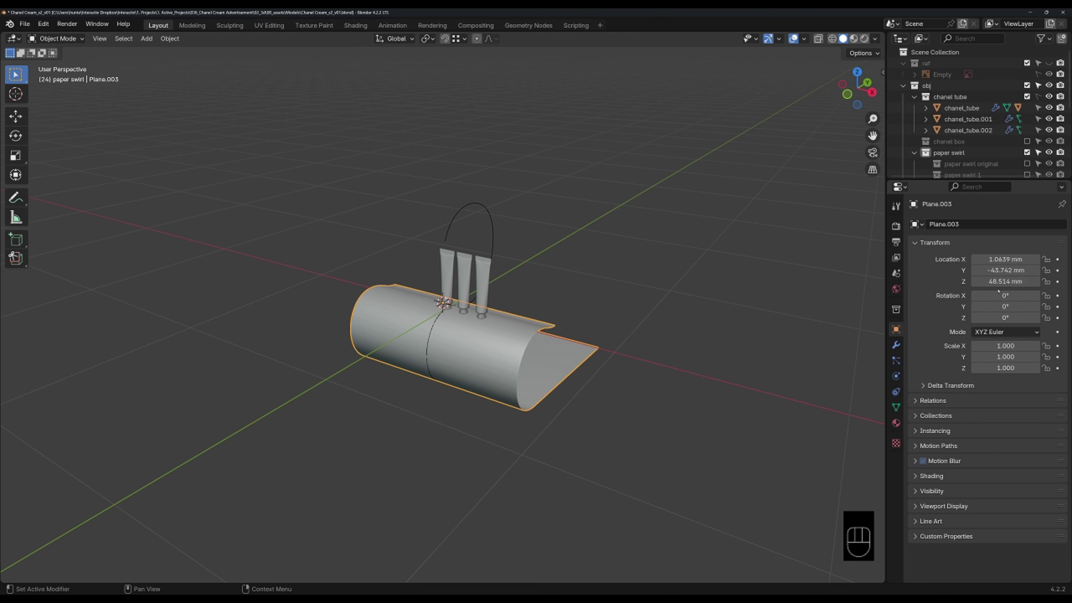
drag(992, 282, 969, 271)
key(ctrl+z)
key(ctrl+z)
key(ctrl+z)
key(ctrl+z)
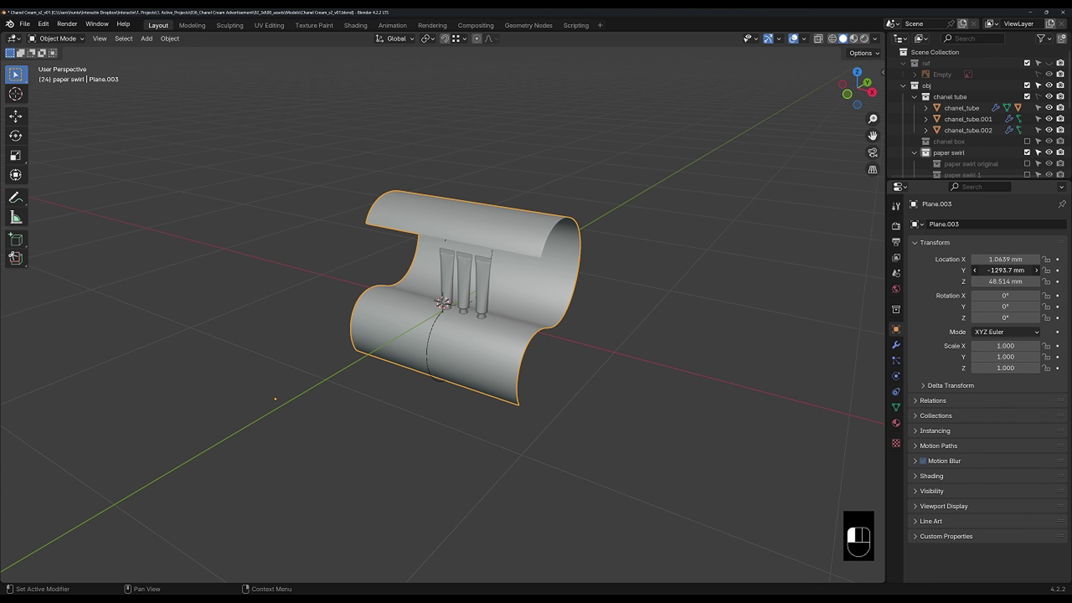
mouse_move(709, 317)
middle_down()
mouse_move(665, 311)
mouse_move(693, 306)
middle_up()
scroll(397, 244, up, 4)
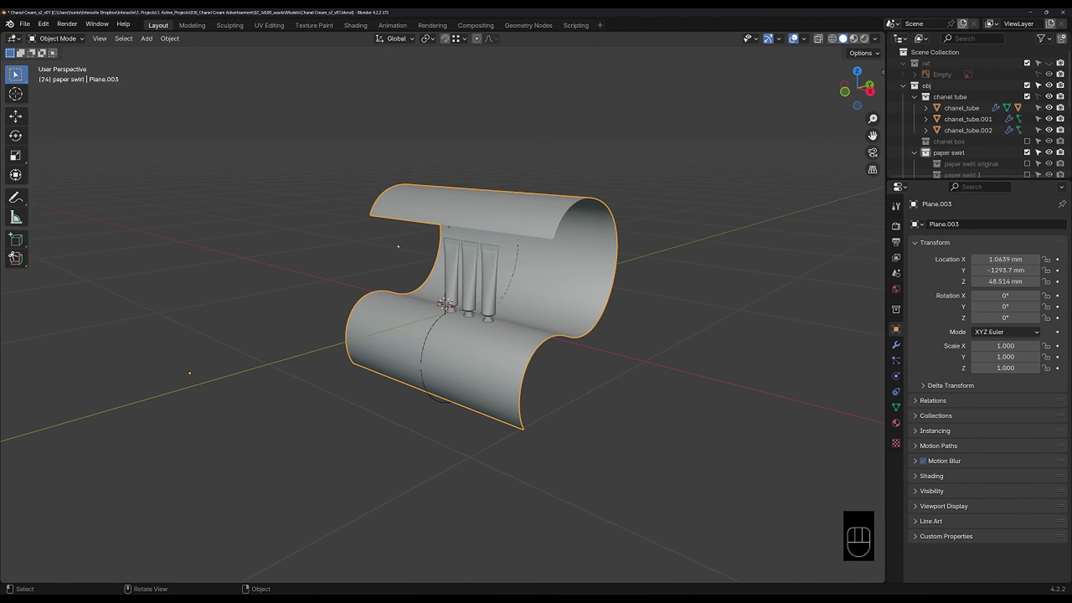
shift+middle_drag(506, 243, 514, 303)
scroll(457, 262, up, 5)
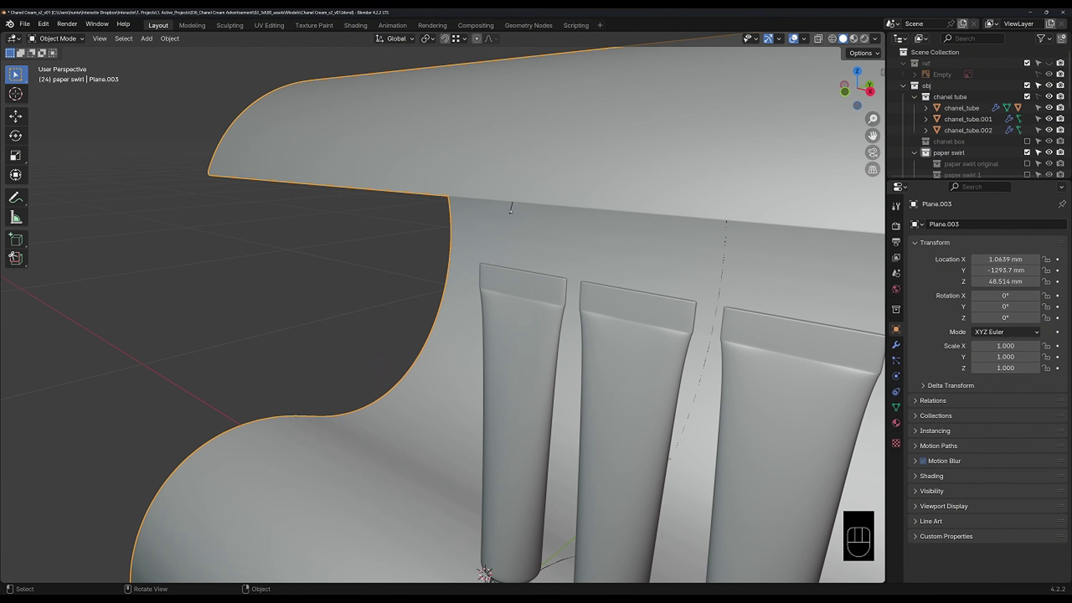
mouse_move(1016, 271)
mouse_down()
mouse_move(1026, 271)
mouse_move(986, 271)
mouse_move(1016, 271)
mouse_up()
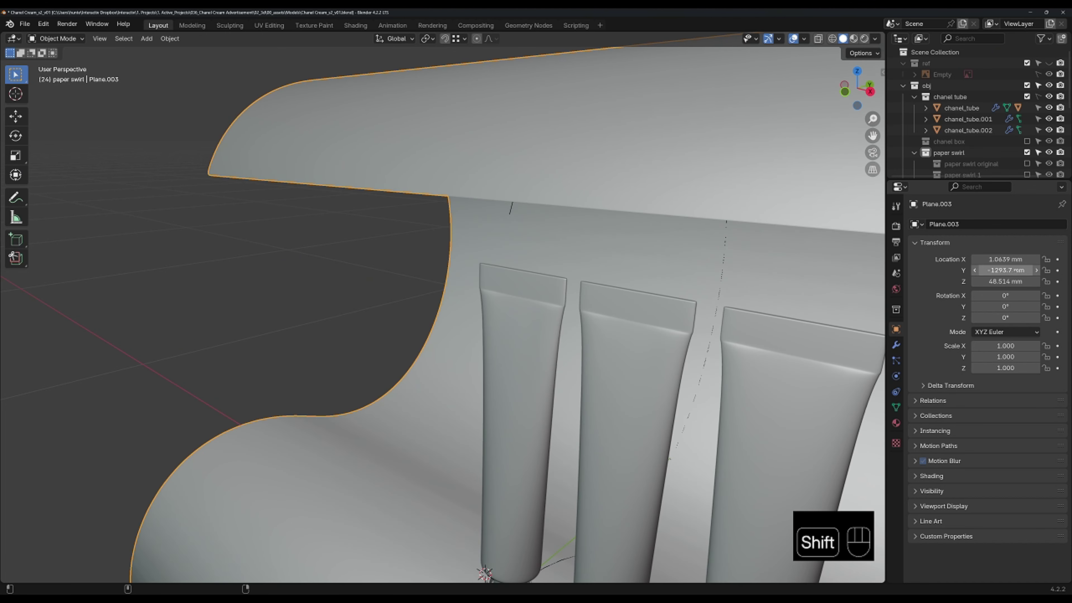
Step: Apply Shade Smooth to the paper swirl
scroll(598, 262, down, 8)
right_click(597, 261)
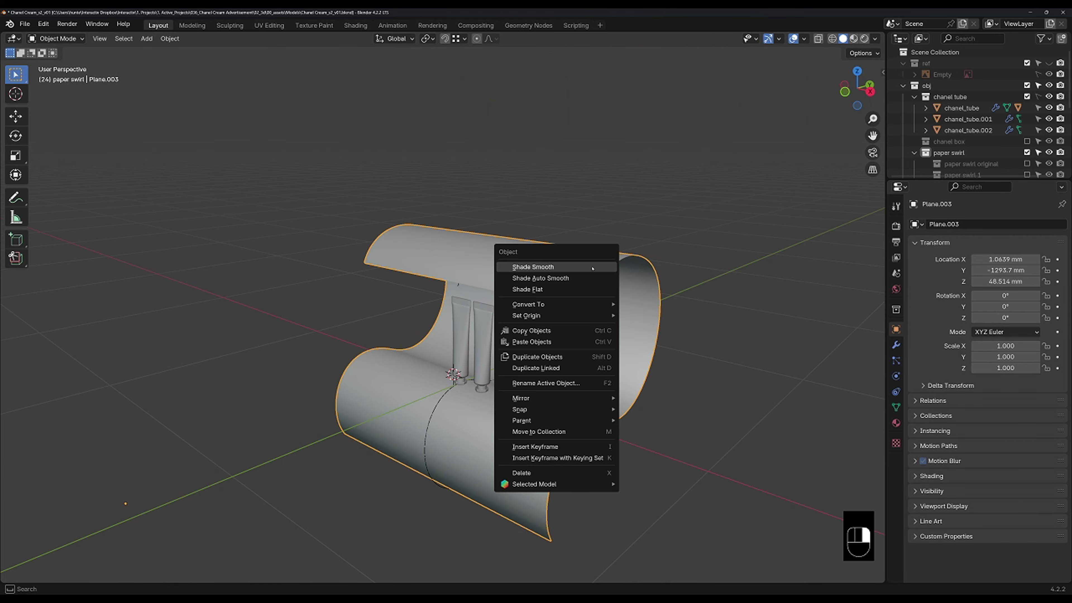
click(597, 265)
Step: Select the Bézier curve and set its preview resolution to 64
mouse_move(595, 374)
middle_down()
mouse_move(663, 283)
mouse_move(591, 385)
middle_up()
click(439, 409)
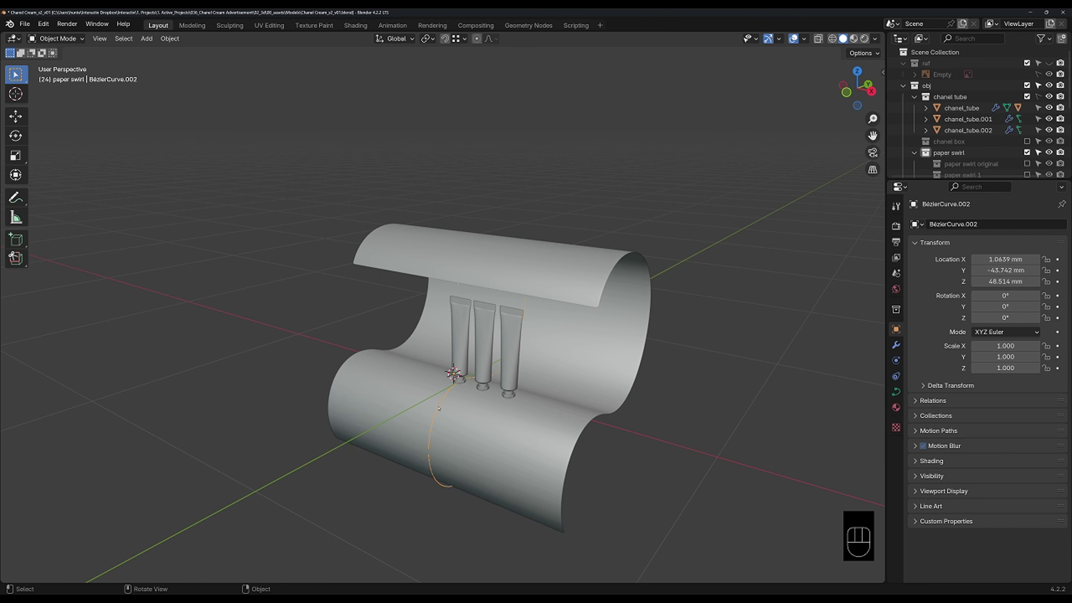
click(897, 391)
click(1022, 272)
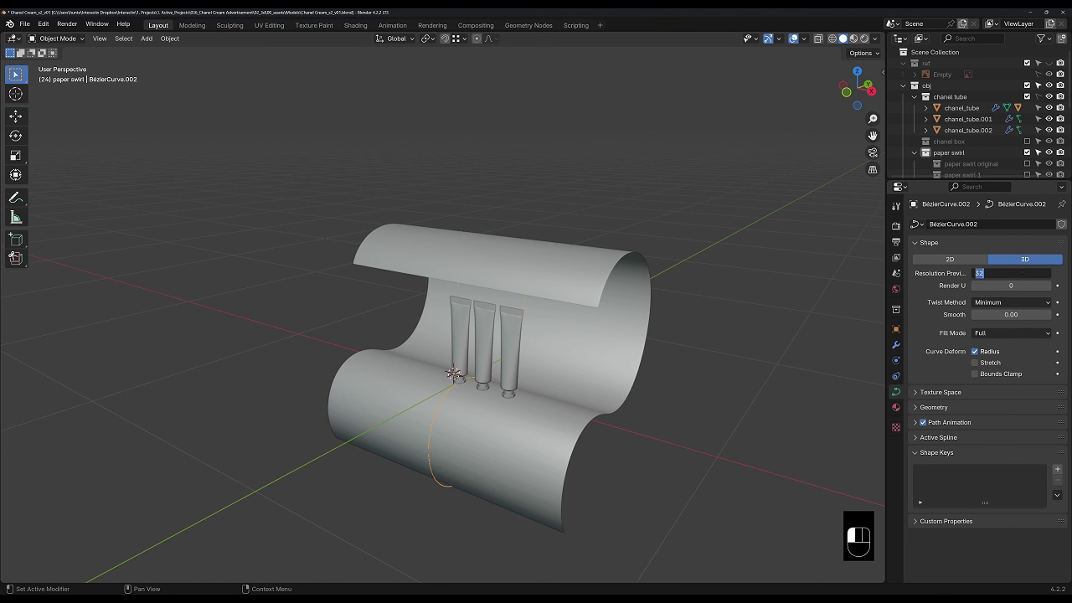
key(Return)
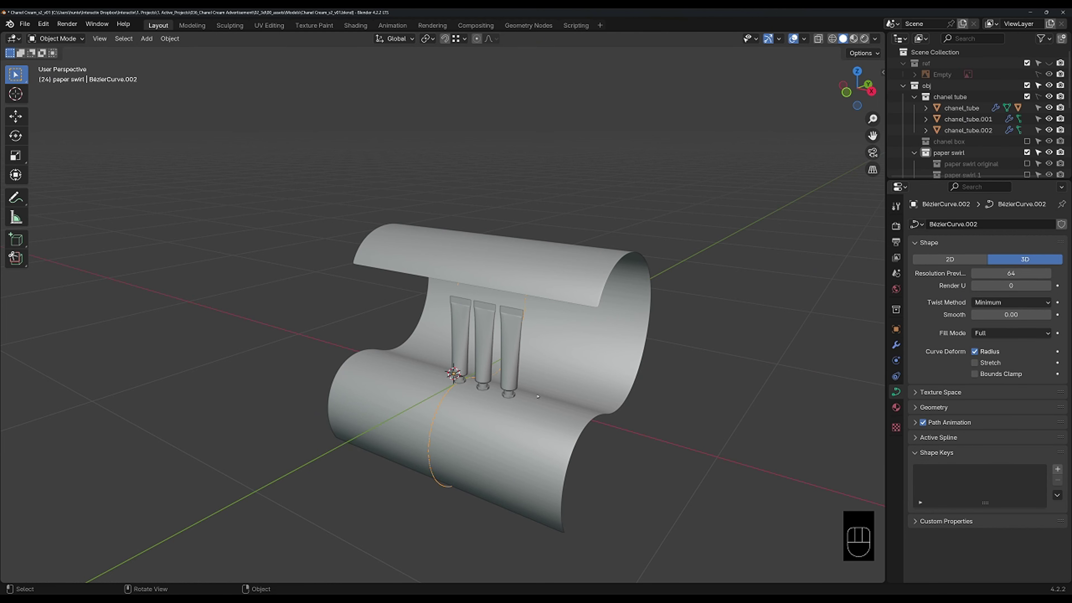
middle_drag(512, 434, 548, 379)
Step: Rotate the swirl plane to -35° around Z and set its Y location to about -1063.7 mm
click(575, 393)
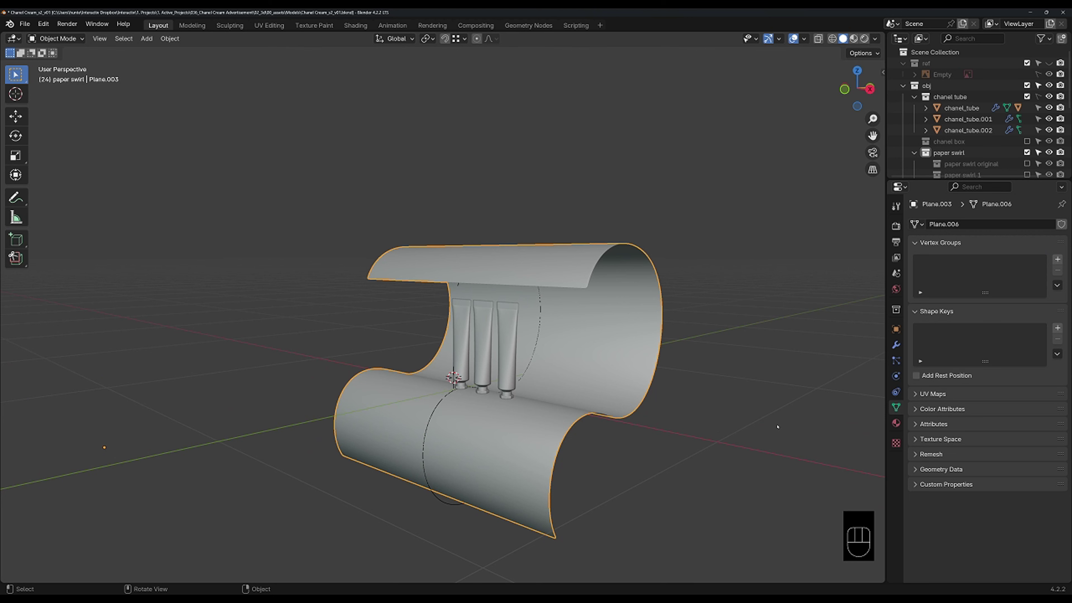
click(896, 328)
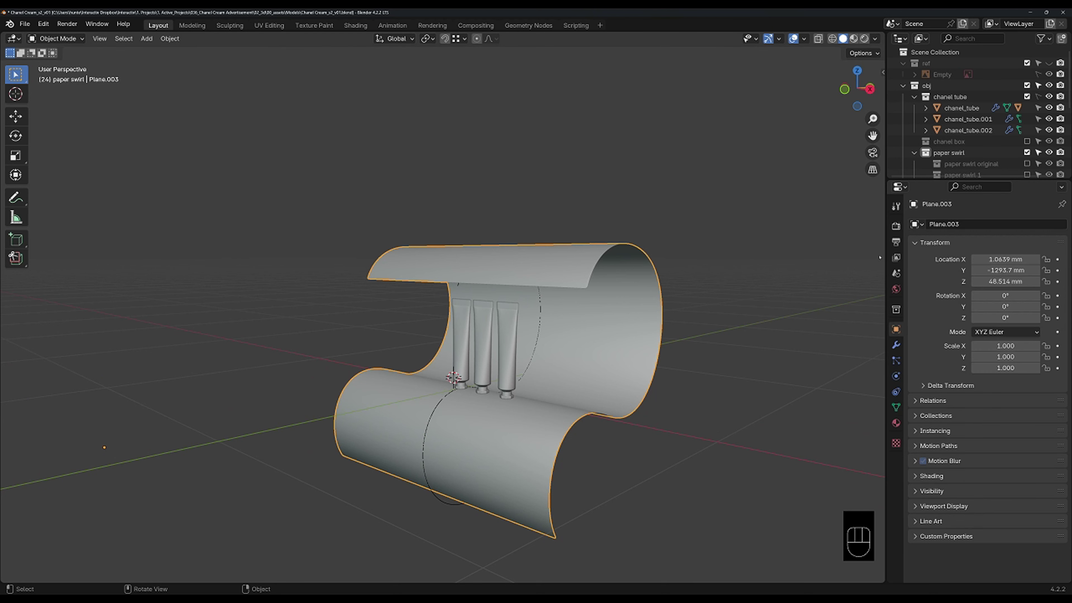
drag(1006, 318, 943, 317)
middle_drag(689, 397, 669, 370)
scroll(693, 386, down, 4)
drag(1007, 271, 1023, 271)
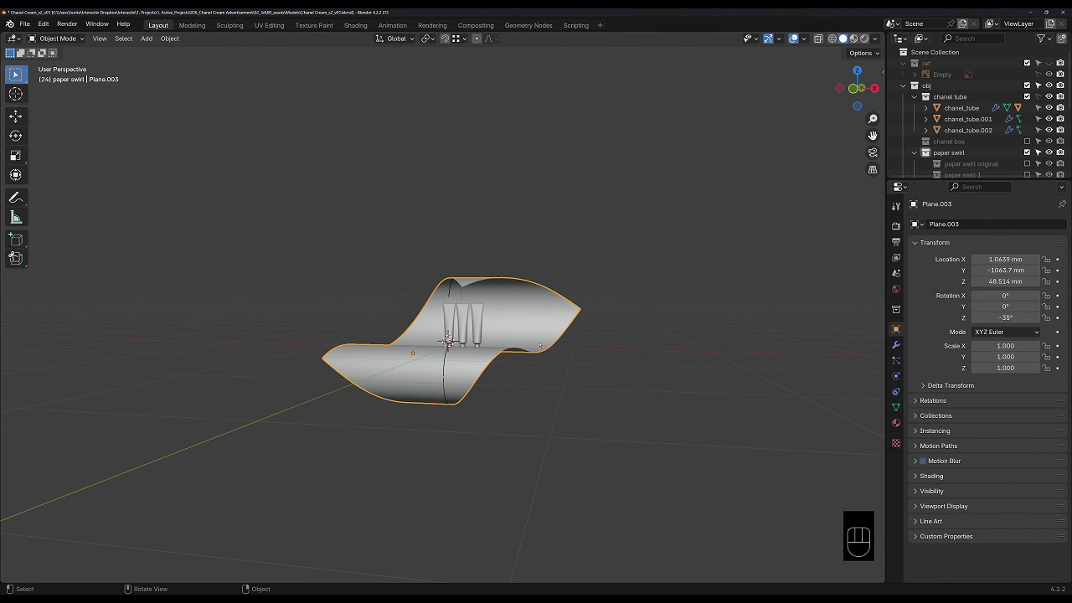
Step: Parent the swirl plane to the Bézier curve using Object (Keep Transform)
middle_drag(622, 336, 640, 358)
drag(489, 207, 426, 264)
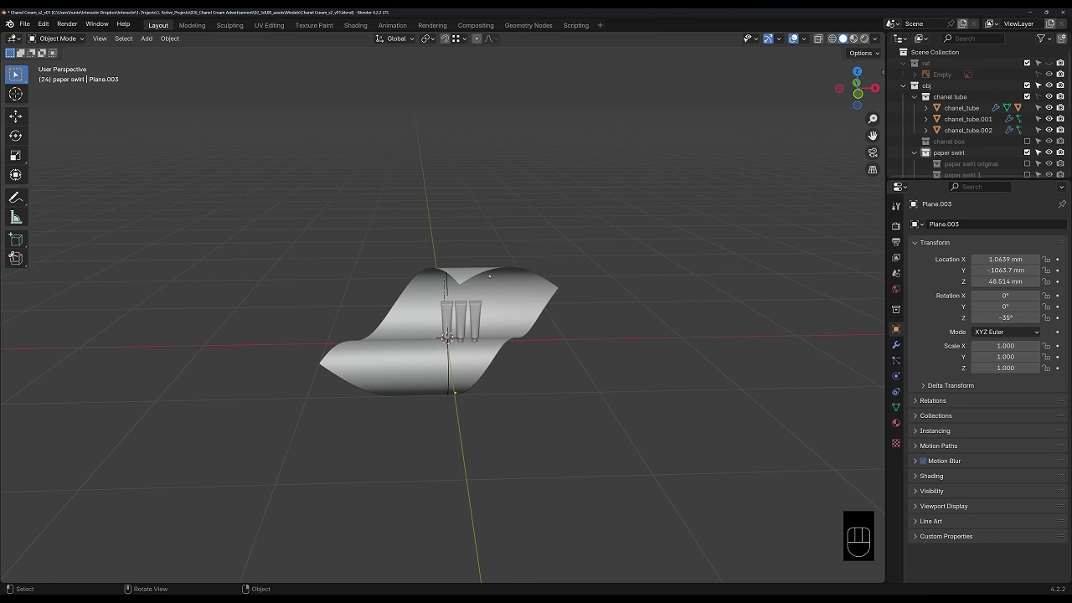
click(432, 299)
middle_drag(435, 303, 370, 289)
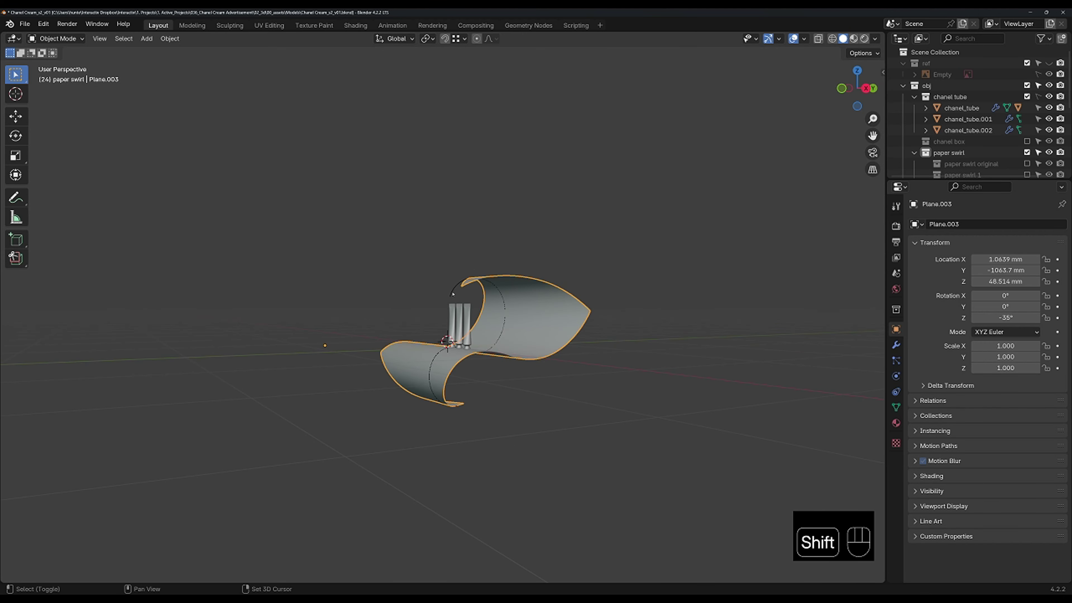
shift+click(325, 345)
key(ctrl+p)
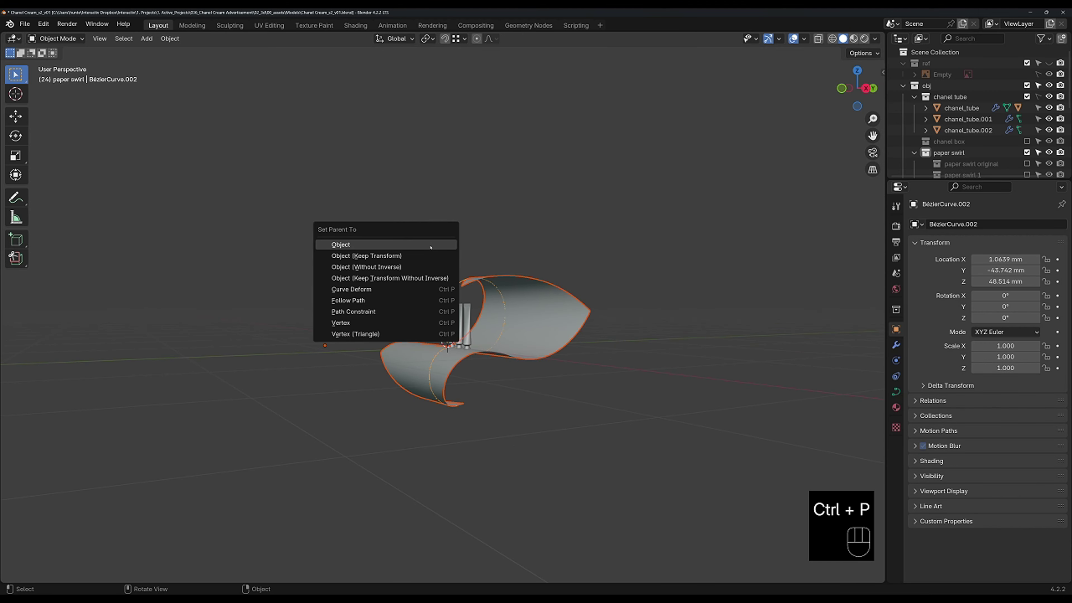
click(366, 260)
Step: Move the Bézier curve with its parented plane about 159 mm along the global X axis
middle_drag(423, 262, 532, 262)
click(495, 261)
key(g)
key(x)
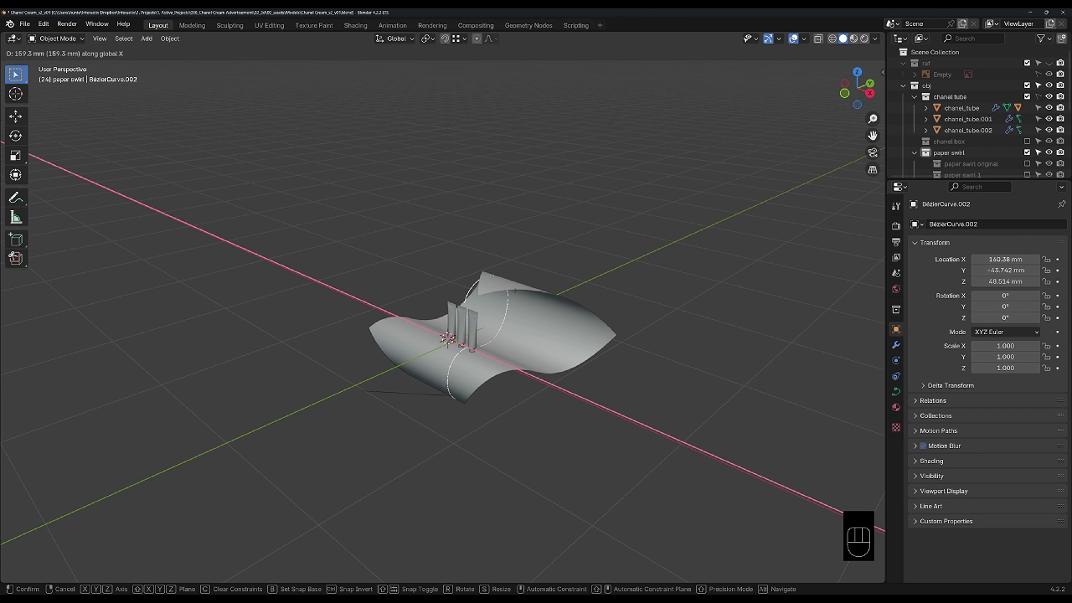
click(514, 291)
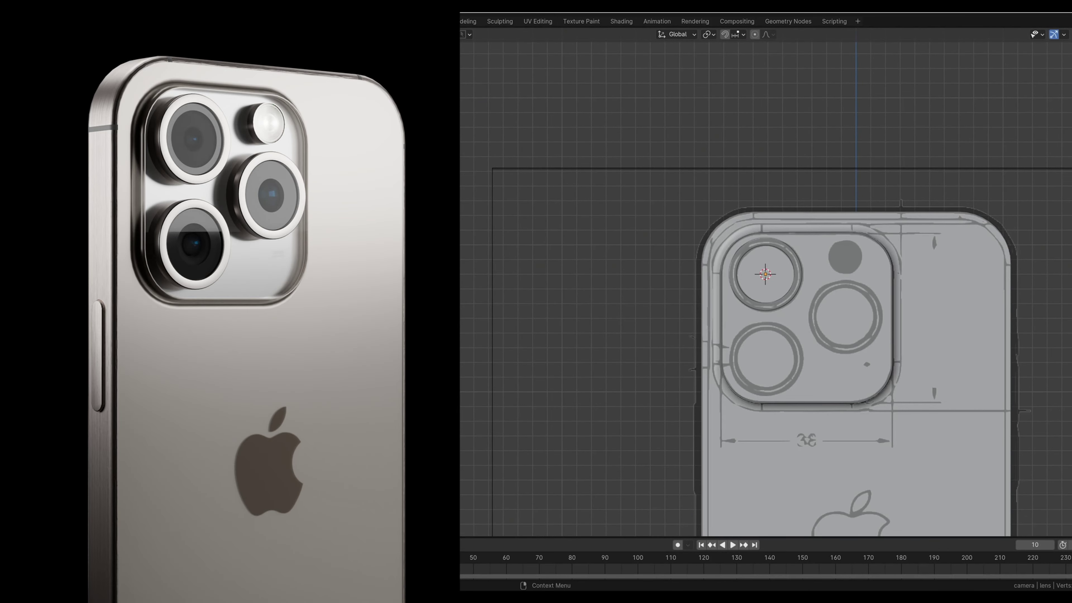
Step: Duplicate the camera lens along Z onto the lower camera ring directly beneath it
scroll(765, 282, up, 6)
scroll(765, 281, down, 4)
key(shift+d)
key(z)
click(803, 390)
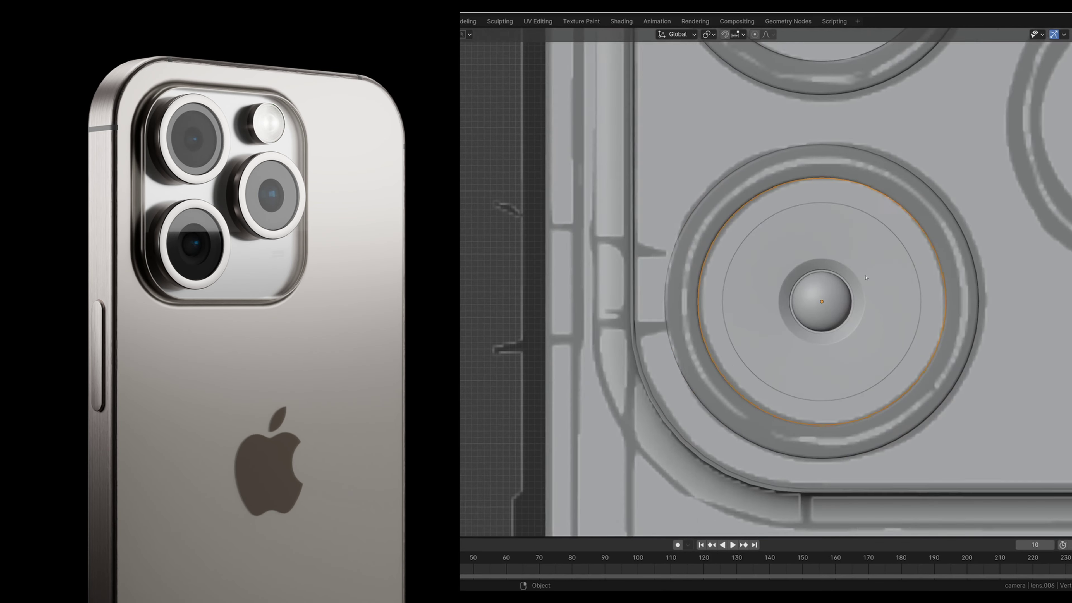
Step: Enlarge the copied lens's inner edge loop with scaling on Y excluded, and begin duplicating the lens along X
key(Tab)
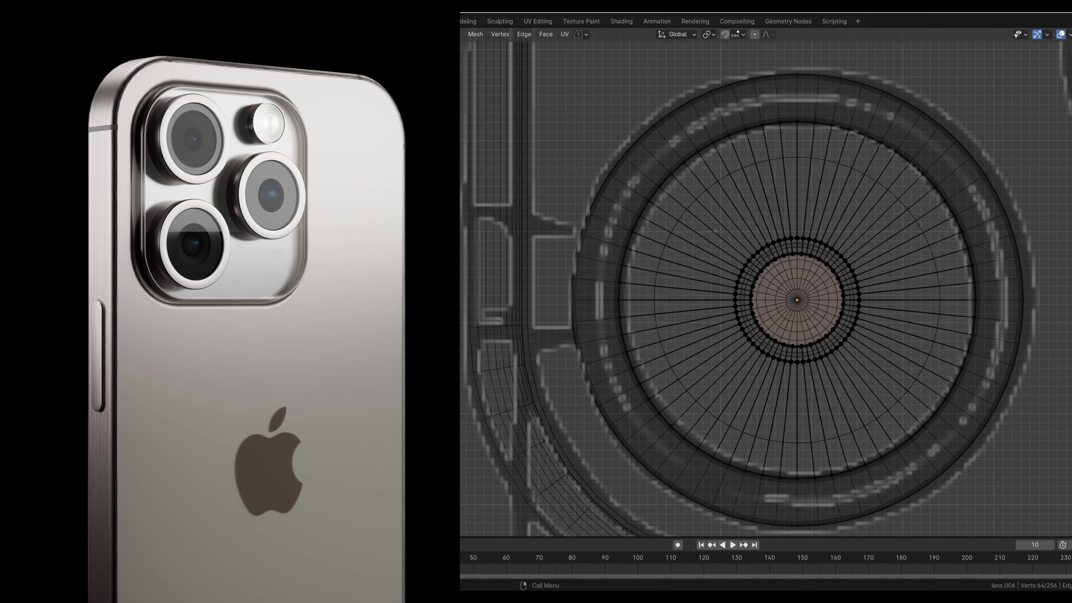
alt+click(881, 291)
key(s)
key(shift+y)
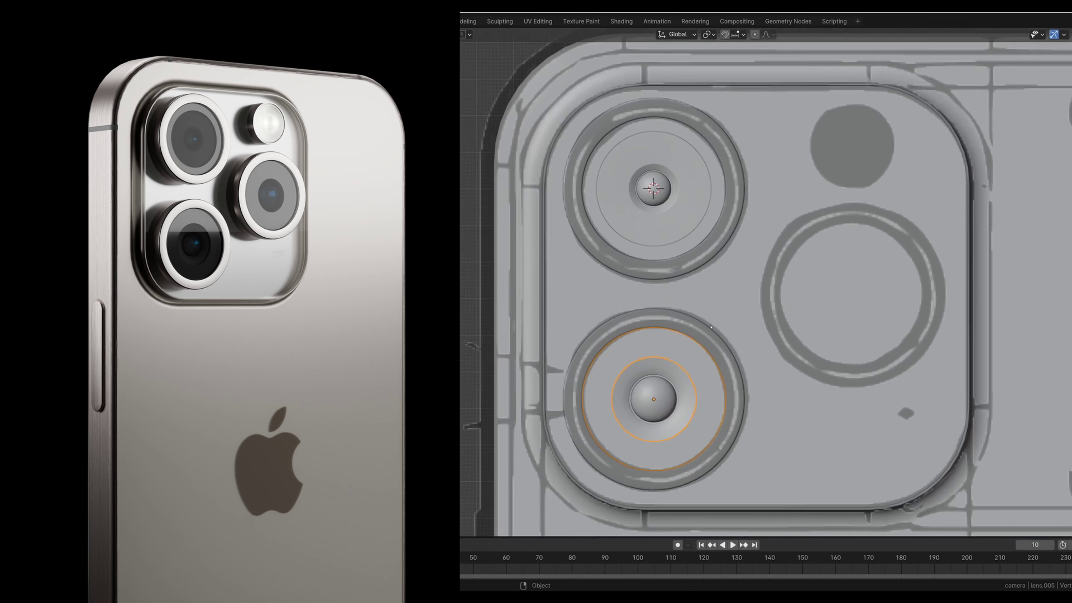
key(shift+d)
key(x)
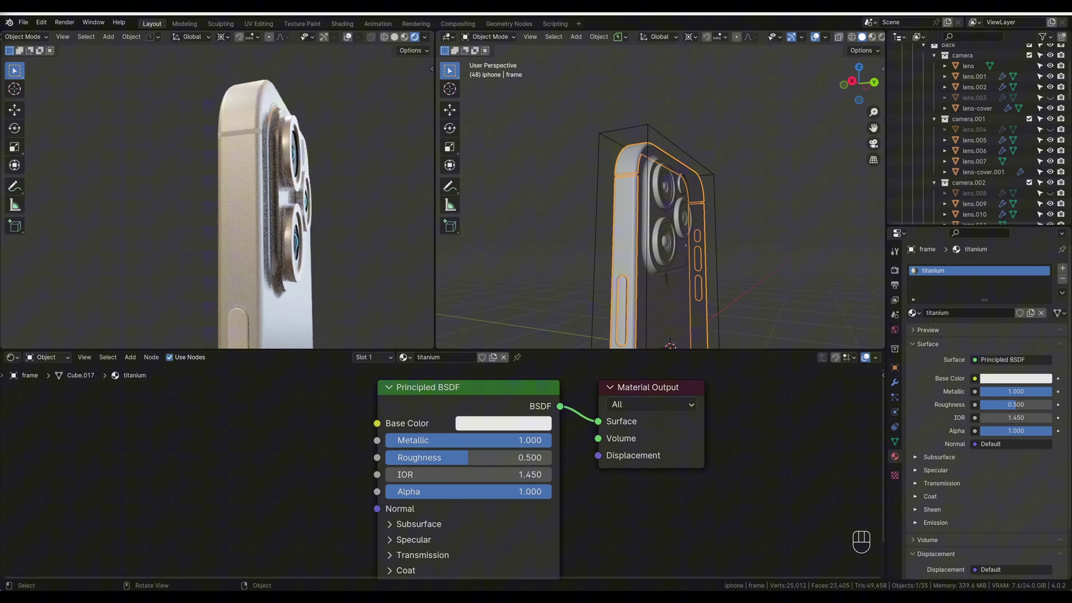
Step: Add a Noise Texture node to the titanium material with scale 6, detail 16 and distortion 0.1
key(shift+a)
click(321, 443)
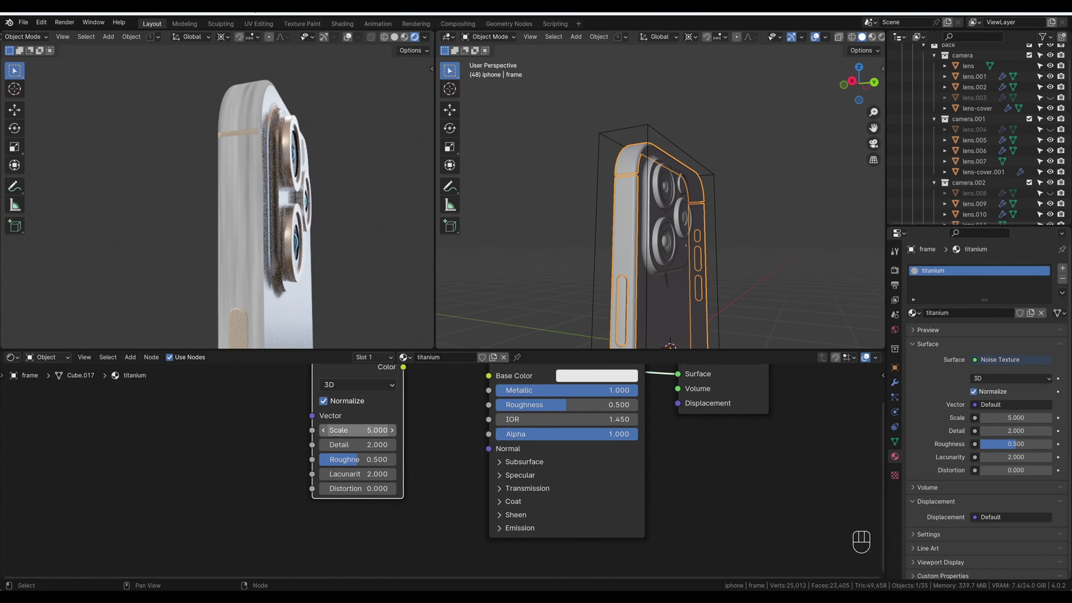
ctrl+scroll(358, 430, up, 1)
ctrl+scroll(358, 444, up, 14)
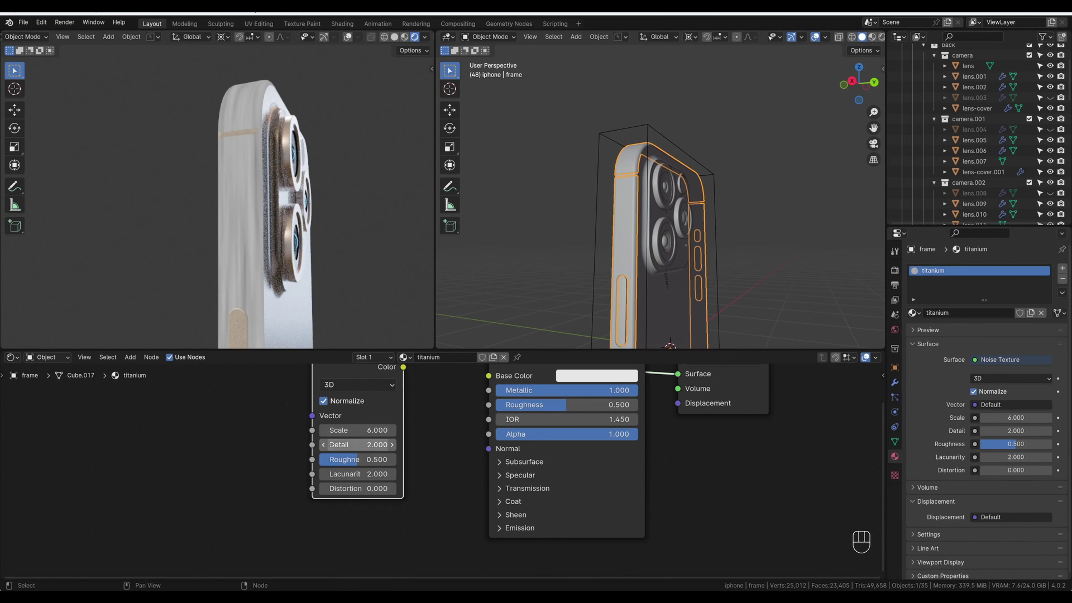
click(358, 489)
text(.1)
key(Return)
Step: Connect the noise factor to the Principled BSDF base color and add mapping and texture coordinate nodes to the noise texture
scroll(441, 469, down, 3)
middle_drag(438, 431, 557, 457)
drag(535, 416, 391, 423)
scroll(443, 469, up, 4)
click(335, 391)
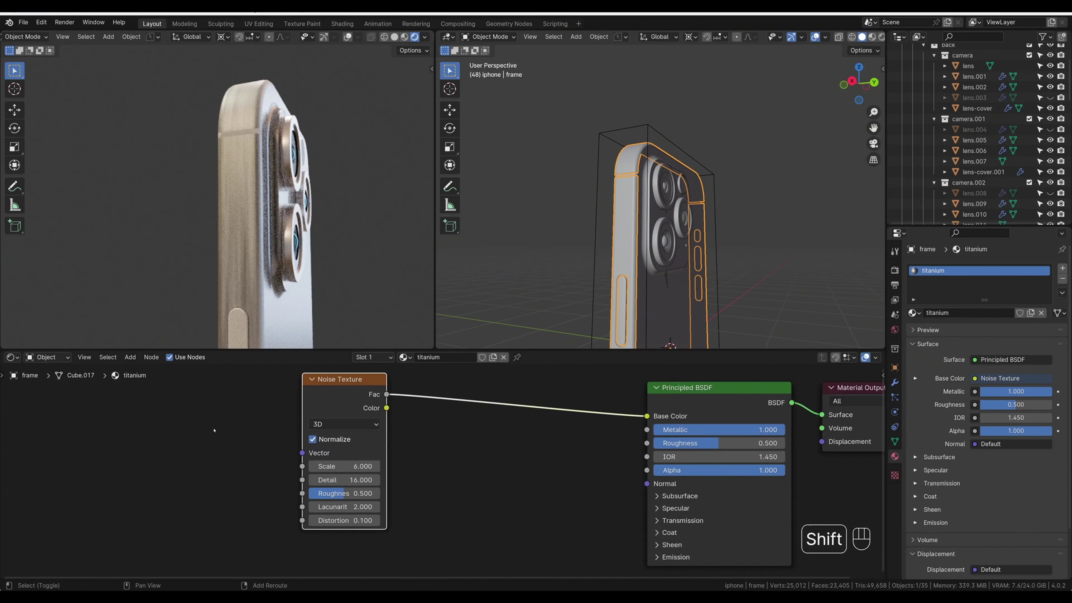
key(ctrl+t)
shift+middle_drag(214, 431, 428, 387)
click(399, 431)
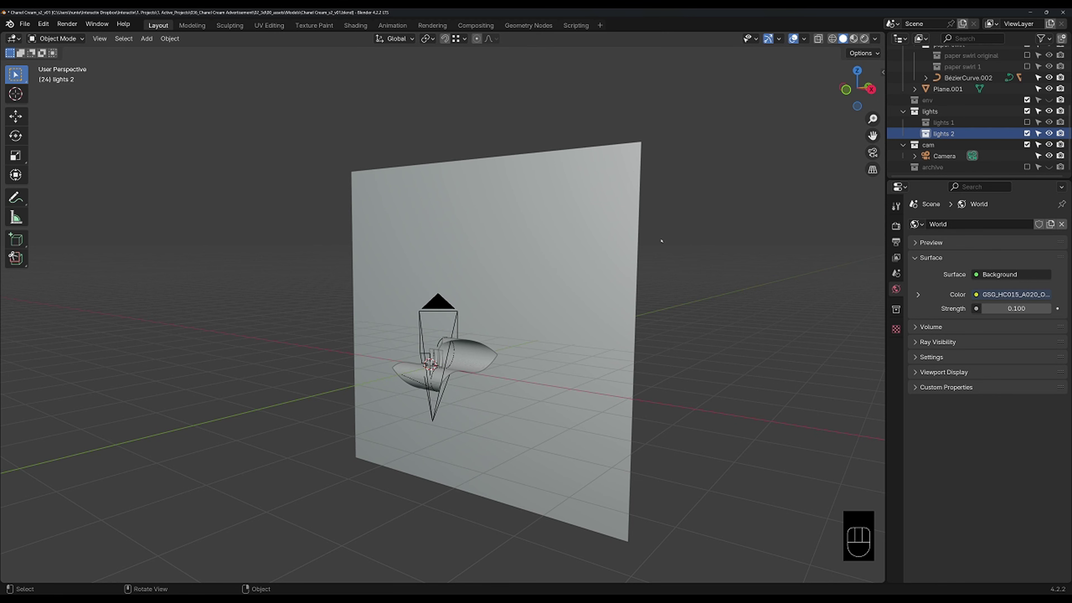
Step: Split the 3D viewport into two side-by-side views and look through the selected camera in the first one
drag(882, 32, 442, 44)
click(220, 304)
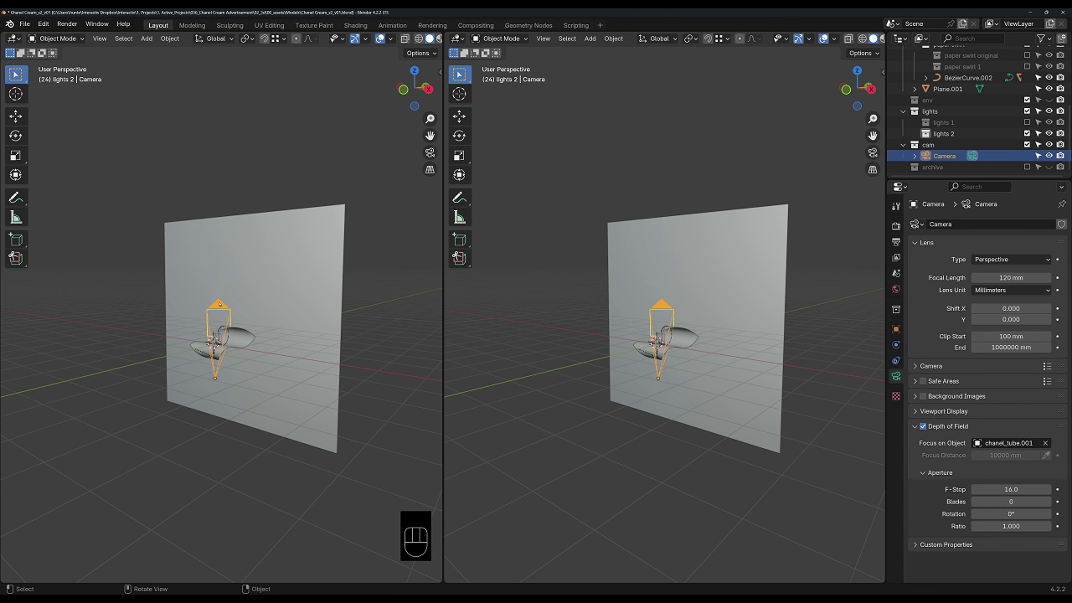
key(grave)
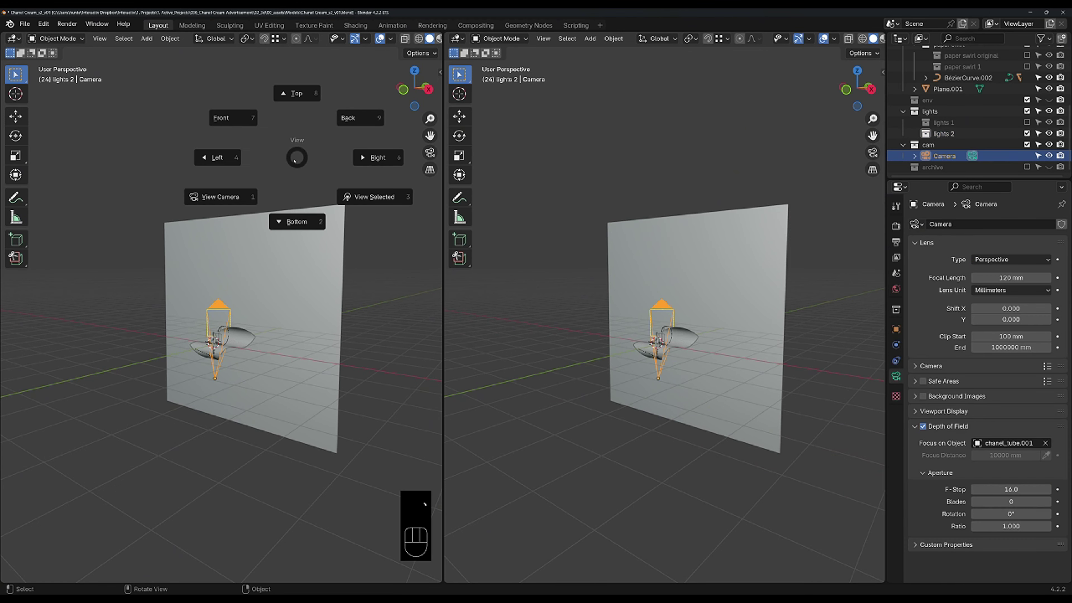
click(192, 222)
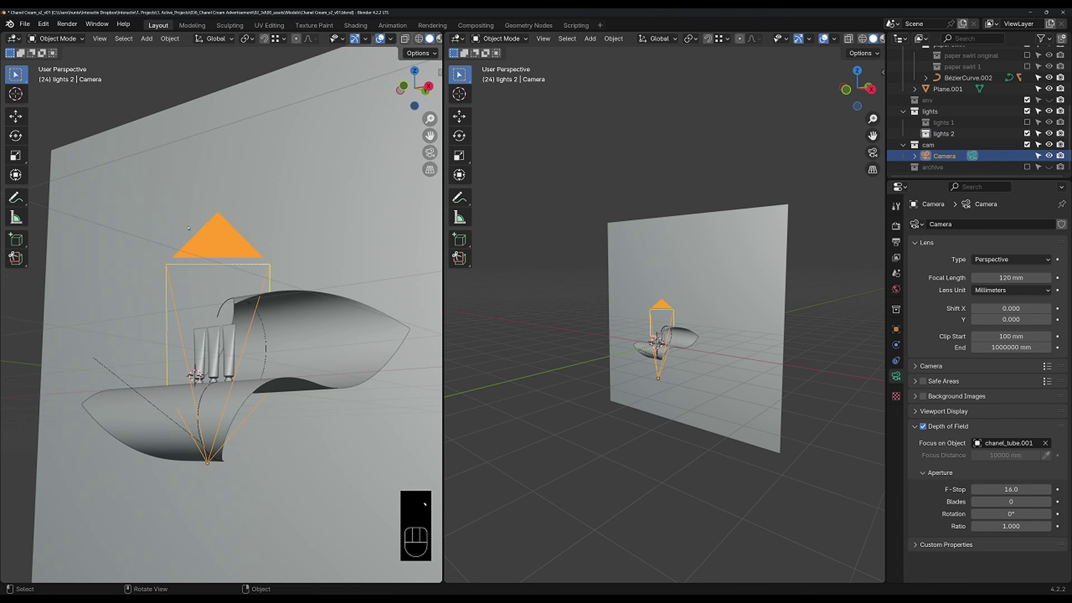
Step: Hide the toolbar in the camera view and set the camera's passepartout to 1.000
key(t)
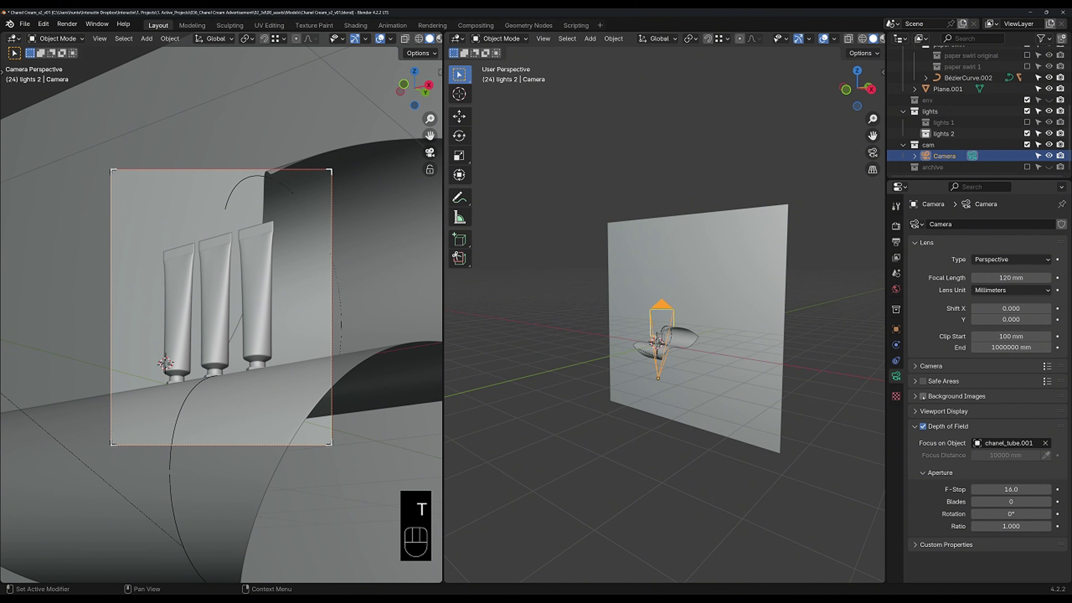
click(917, 412)
drag(1015, 493, 1051, 493)
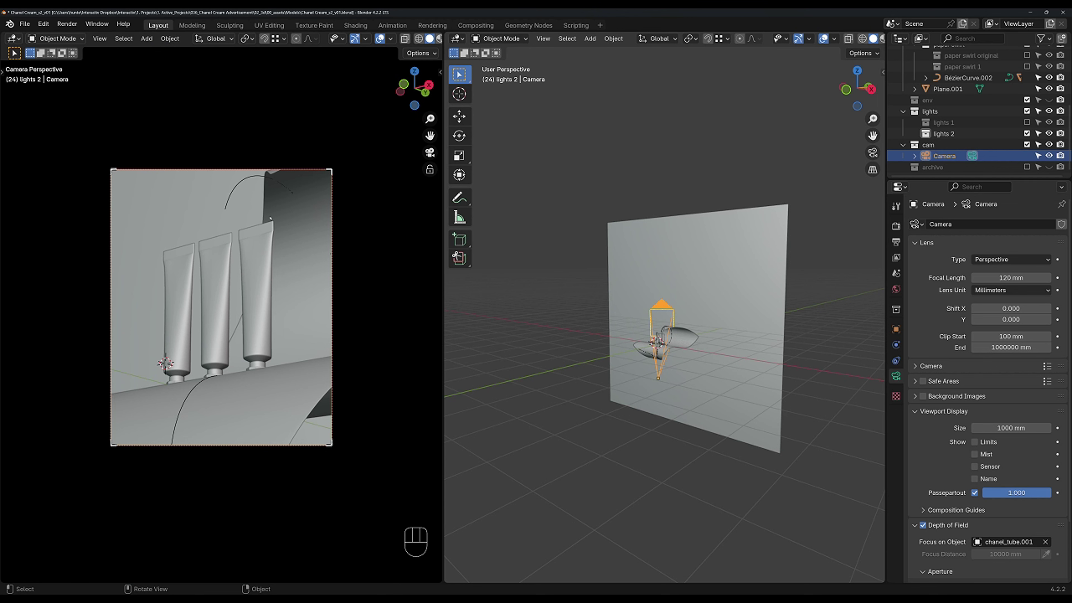
Step: Adjust the paper swirl plane to a Y location of about -1132.7 mm and a Z rotation of about -38.4°
scroll(693, 264, up, 5)
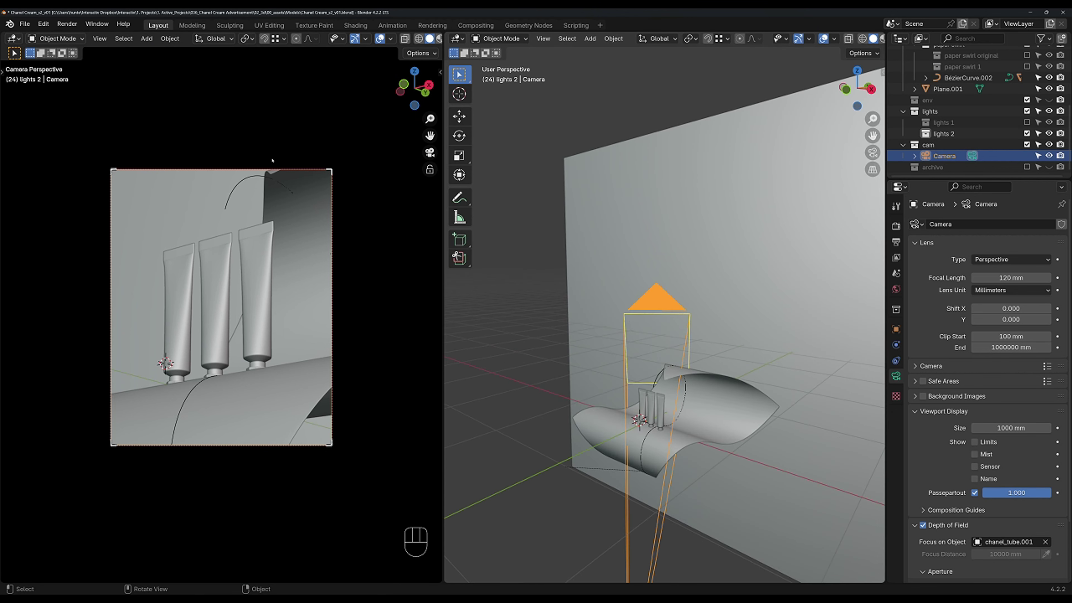
click(347, 314)
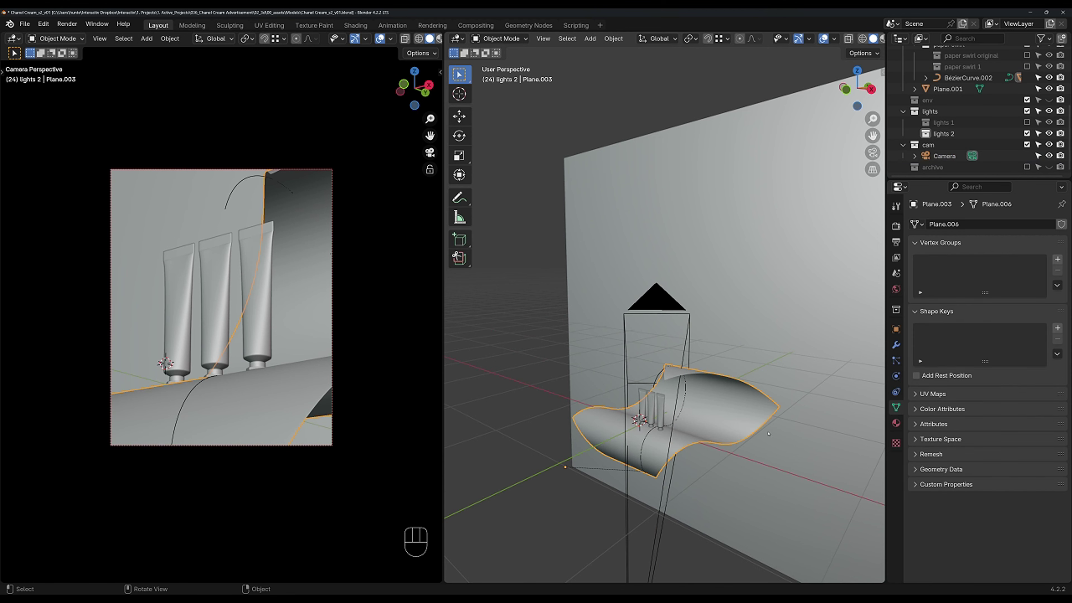
click(896, 329)
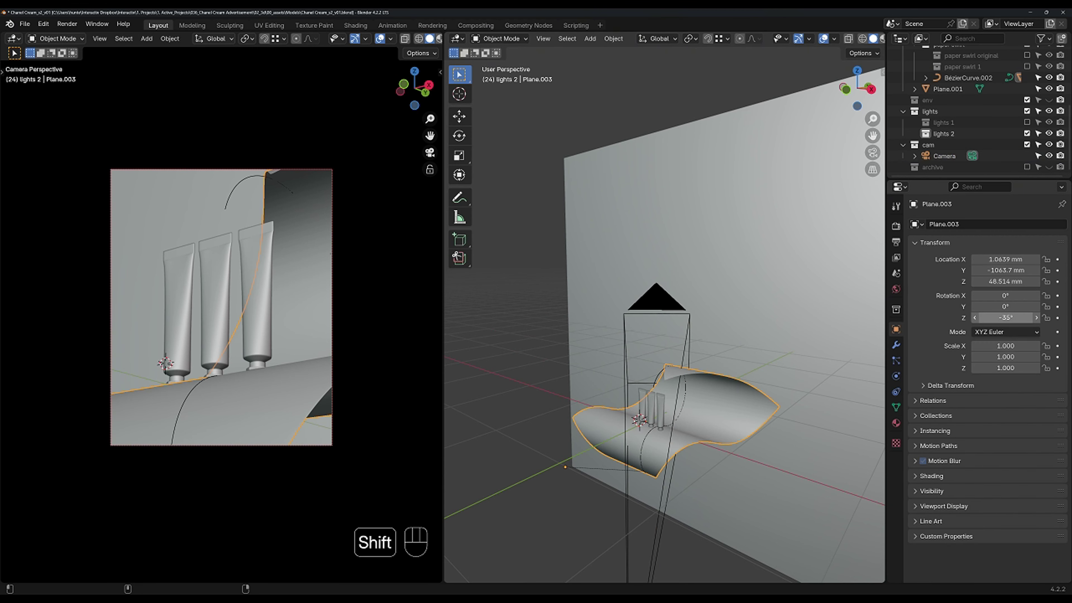
shift+drag(1005, 318, 1039, 318)
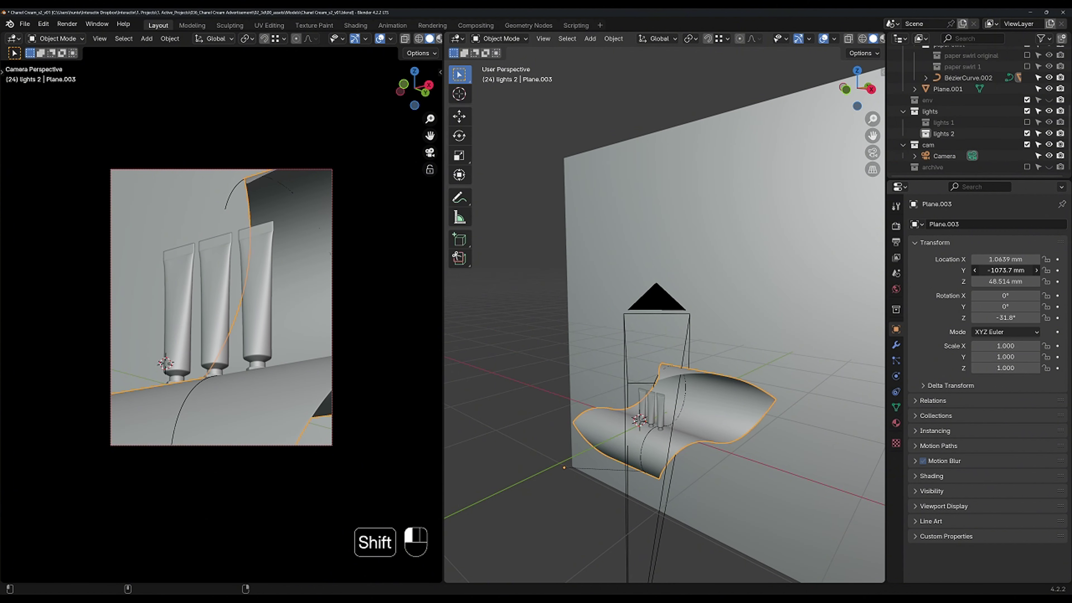
shift+drag(1006, 270, 988, 271)
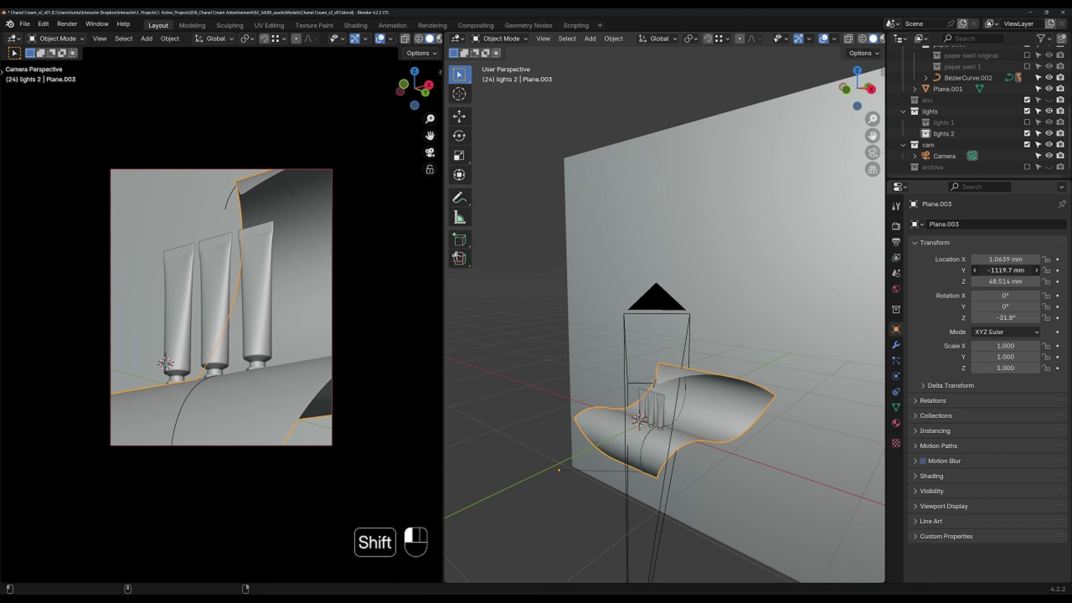
shift+drag(987, 270, 981, 270)
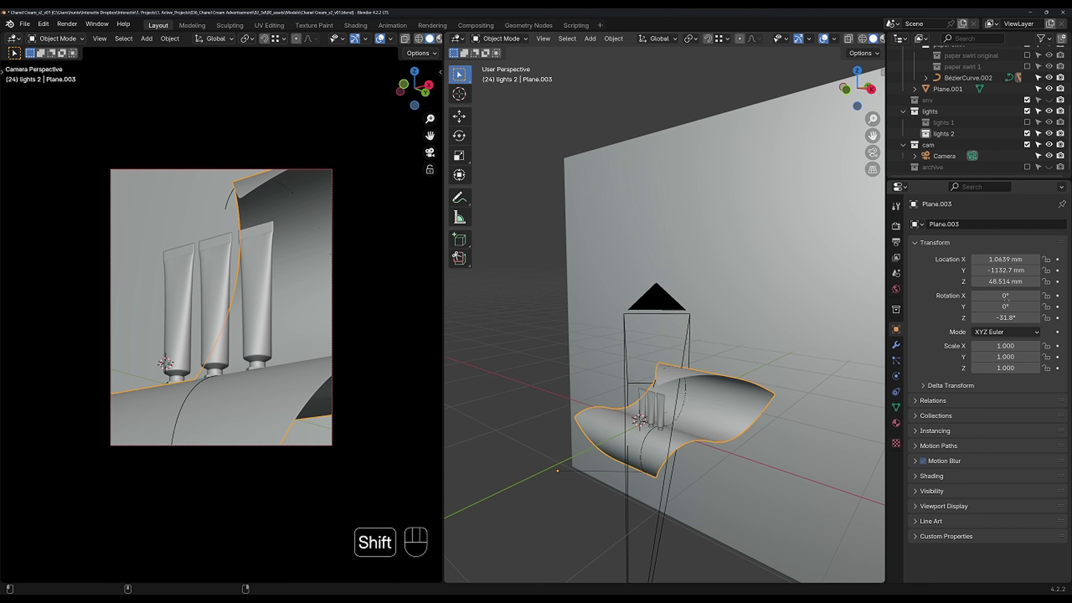
shift+drag(1005, 318, 989, 317)
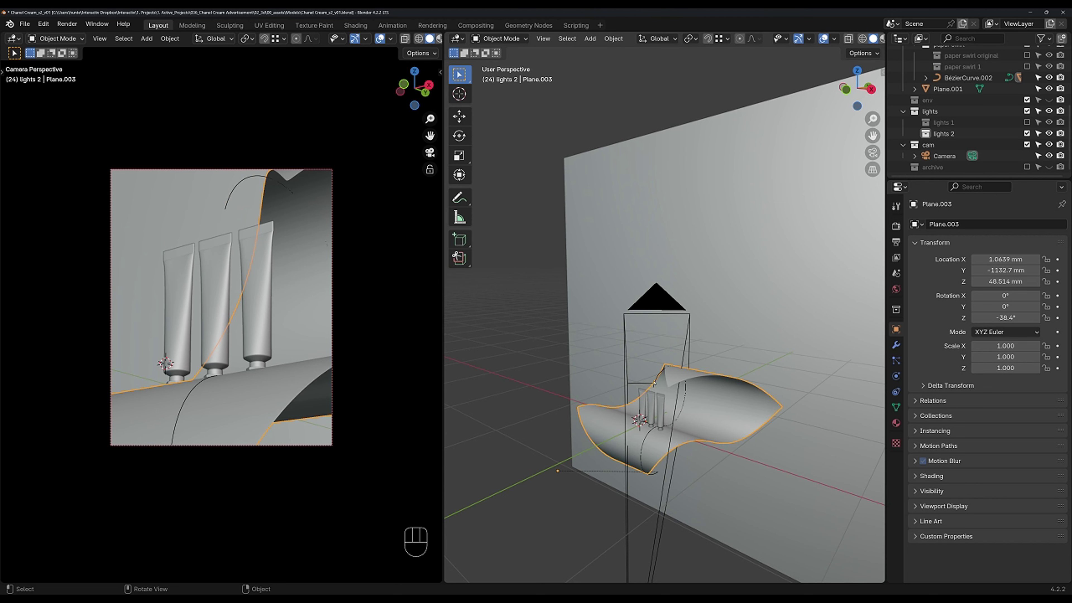
Step: Move the Bézier curve with its swirl plane about -157.6 mm along the global X axis and deselect it
click(969, 78)
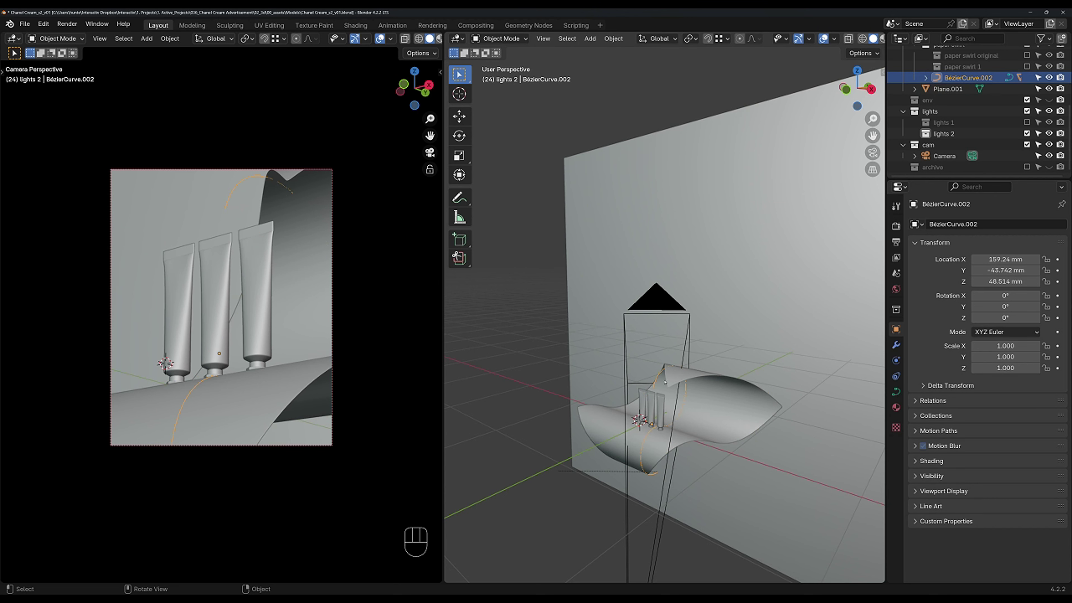
key(g)
key(x)
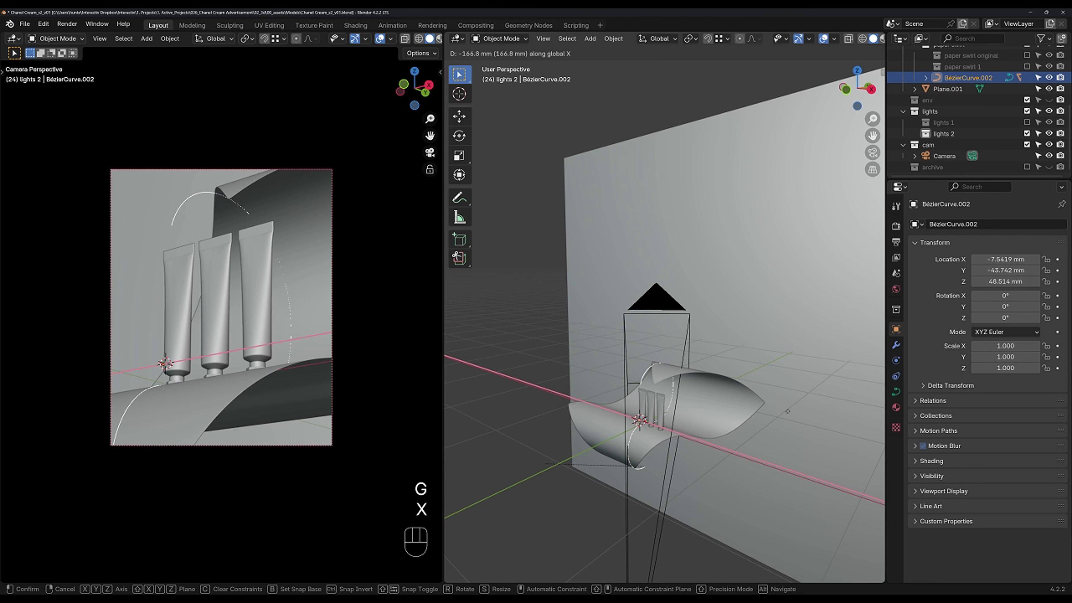
key(shift)
click(793, 409)
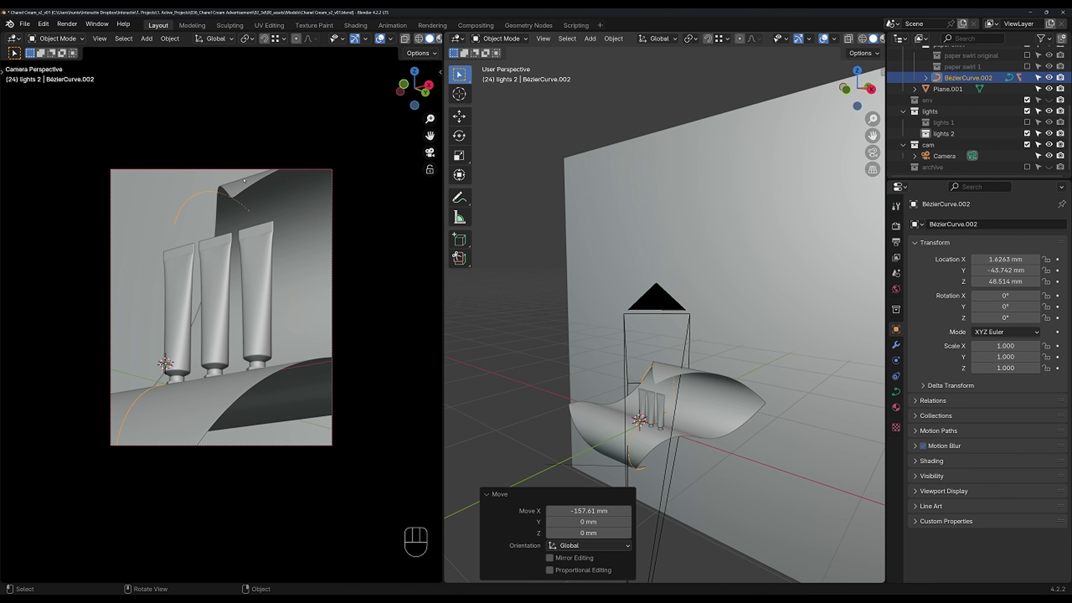
click(498, 298)
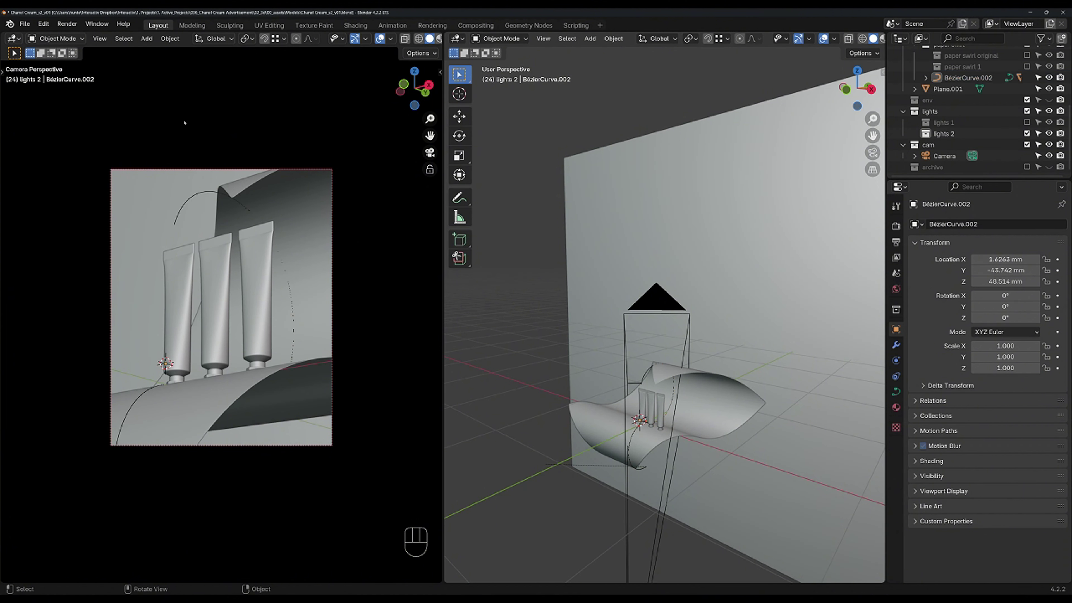
Step: Switch the camera view to rendered shading and enlarge the camera frame
key(z)
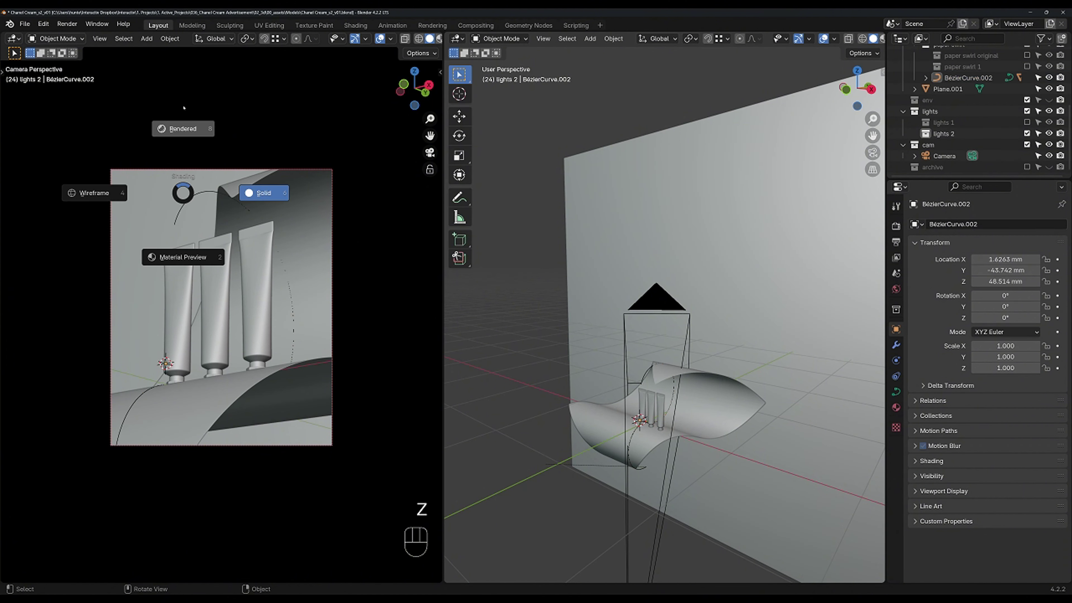
click(184, 106)
scroll(372, 251, up, 2)
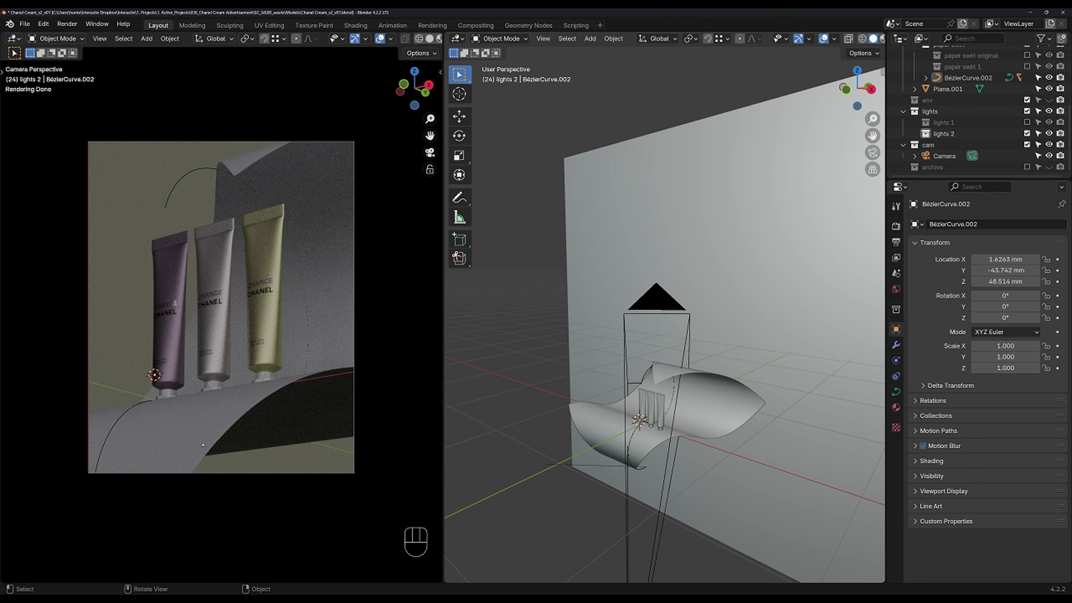
Step: Examine the world HDRI GSG_HC015_A020_Office_05.exr and its window light in an image editor split off below the perspective viewport
click(897, 289)
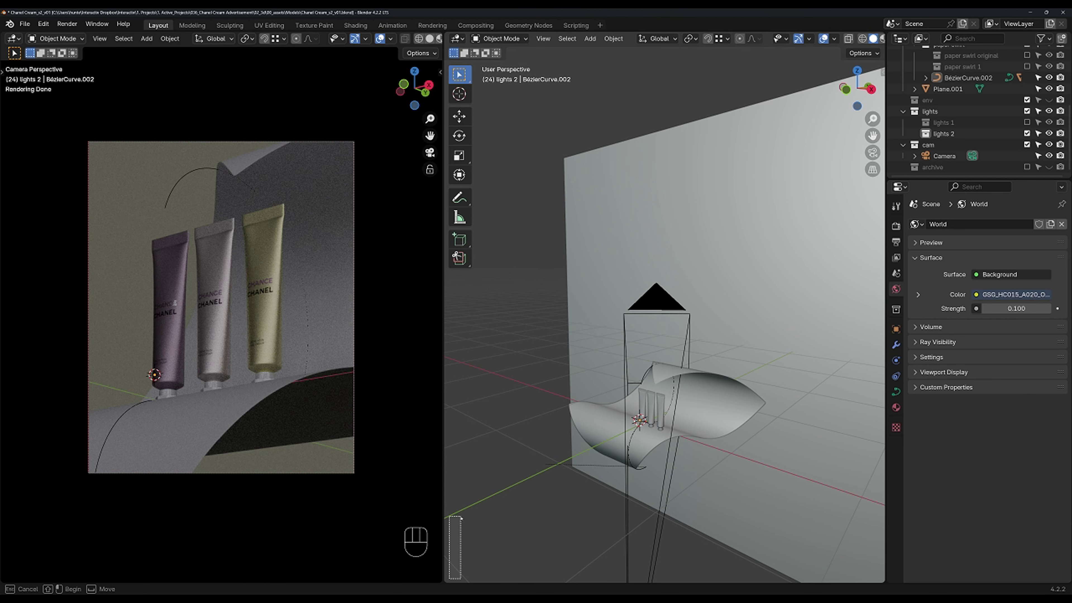
drag(447, 580, 448, 291)
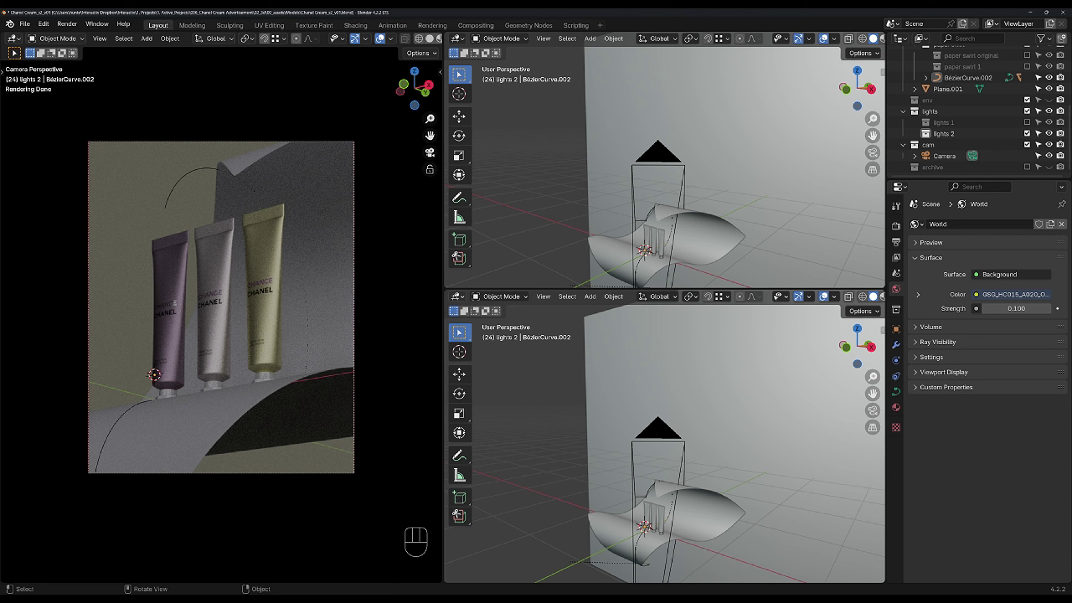
click(457, 297)
click(479, 324)
click(620, 296)
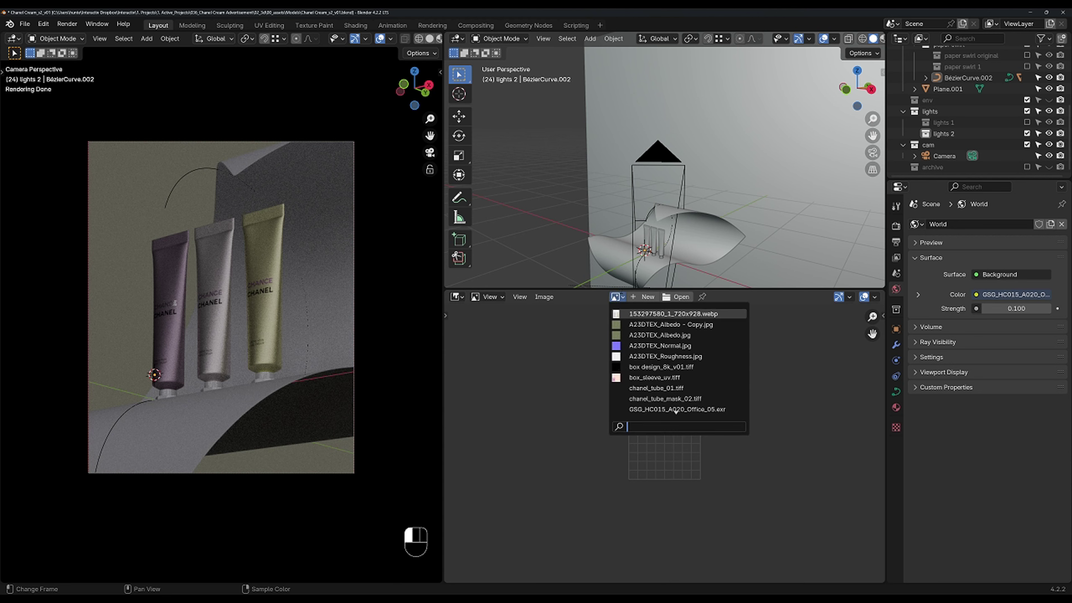
click(631, 409)
scroll(632, 409, down, 9)
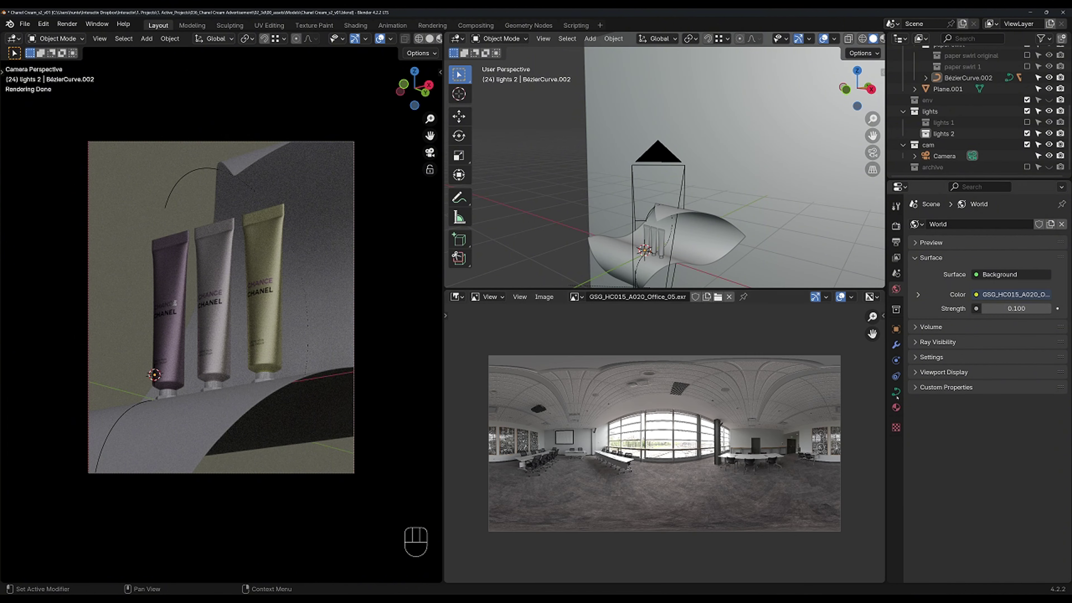
scroll(607, 417, up, 2)
scroll(665, 443, up, 2)
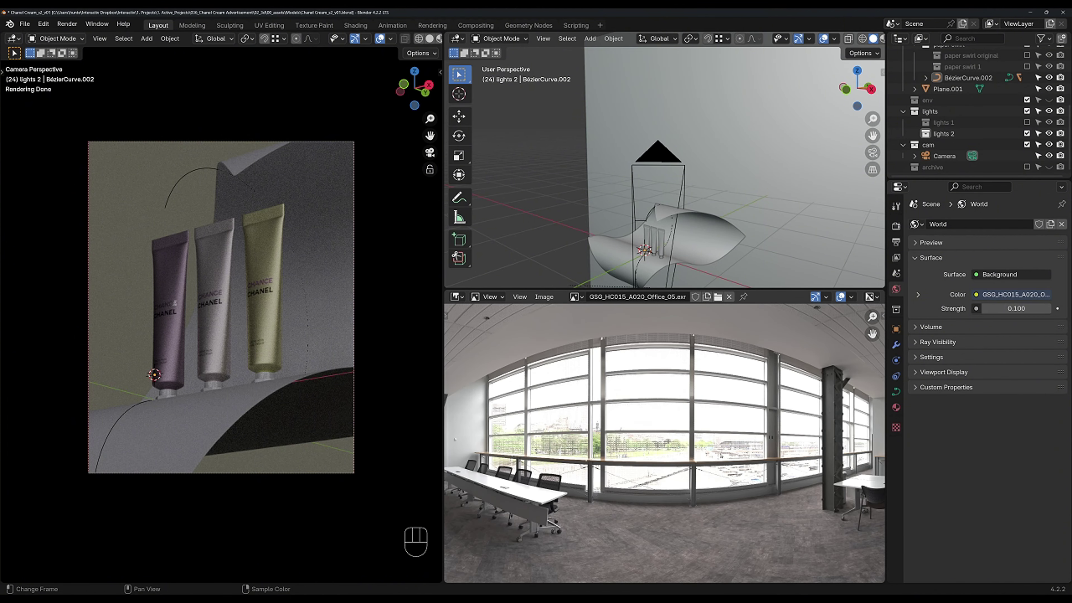
scroll(667, 465, up, 1)
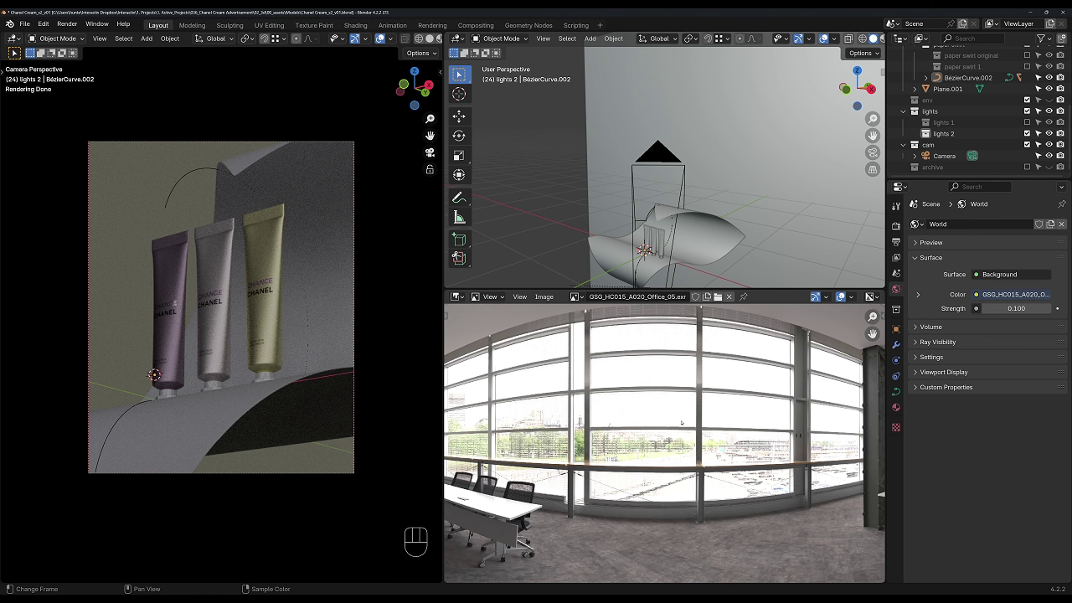
scroll(681, 423, down, 3)
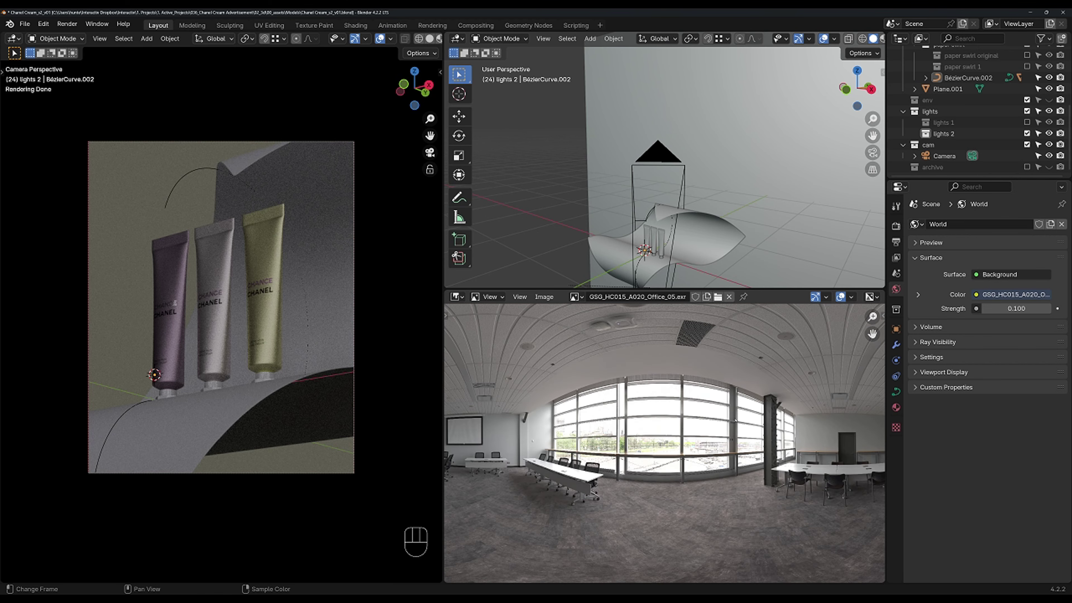
Step: Close the image editor area by merging it back into the perspective viewport
click(456, 297)
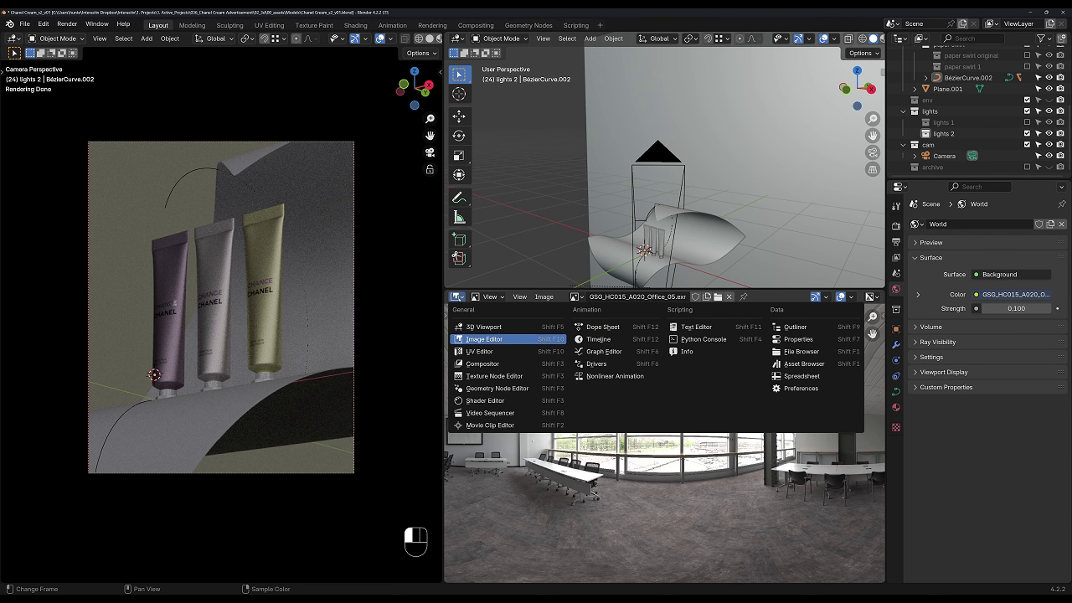
click(458, 299)
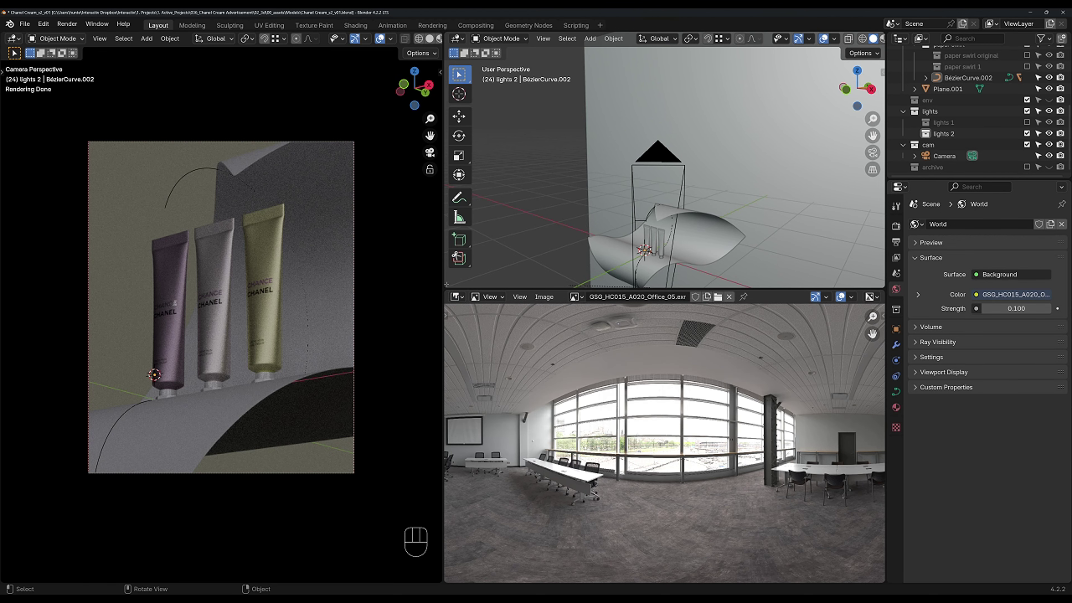
drag(448, 284, 461, 324)
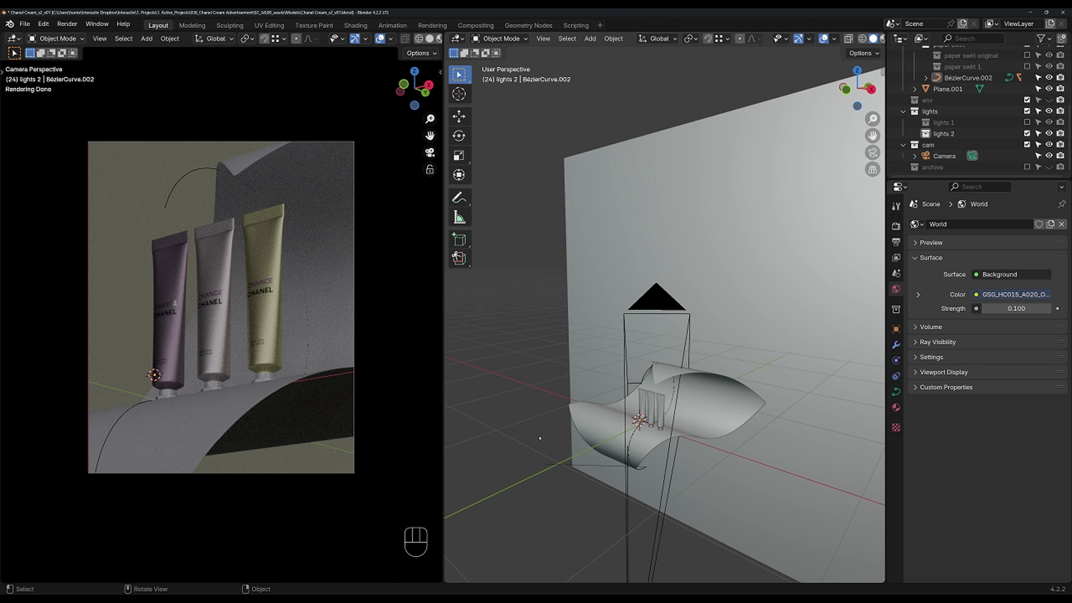
Step: Frame the whole backdrop and camera in the perspective viewport and hide its toolbar
middle_drag(696, 391, 726, 391)
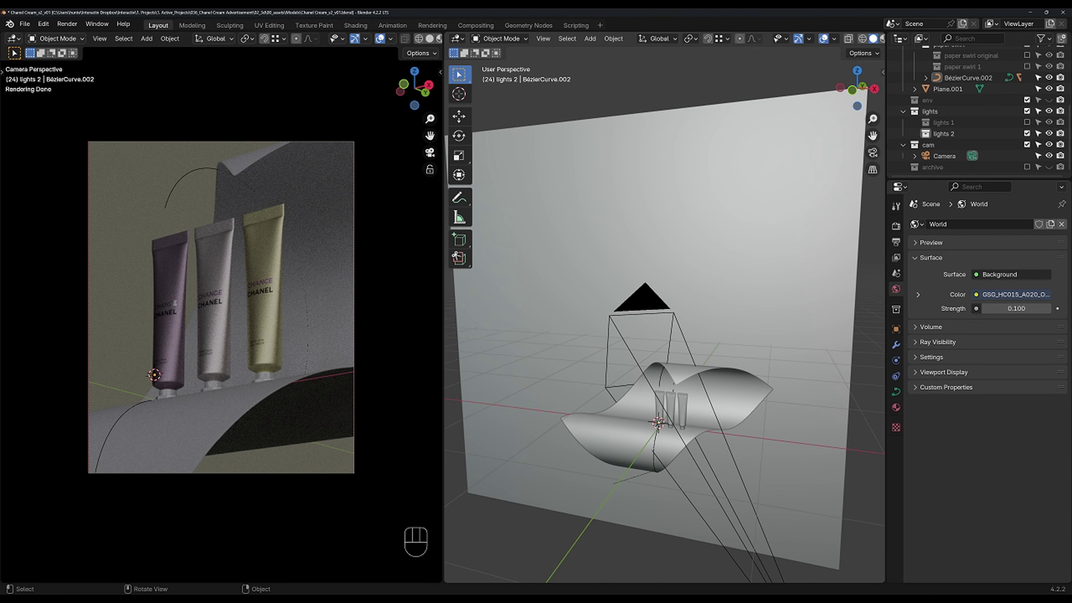
scroll(622, 384, down, 1)
shift+middle_drag(622, 384, 638, 397)
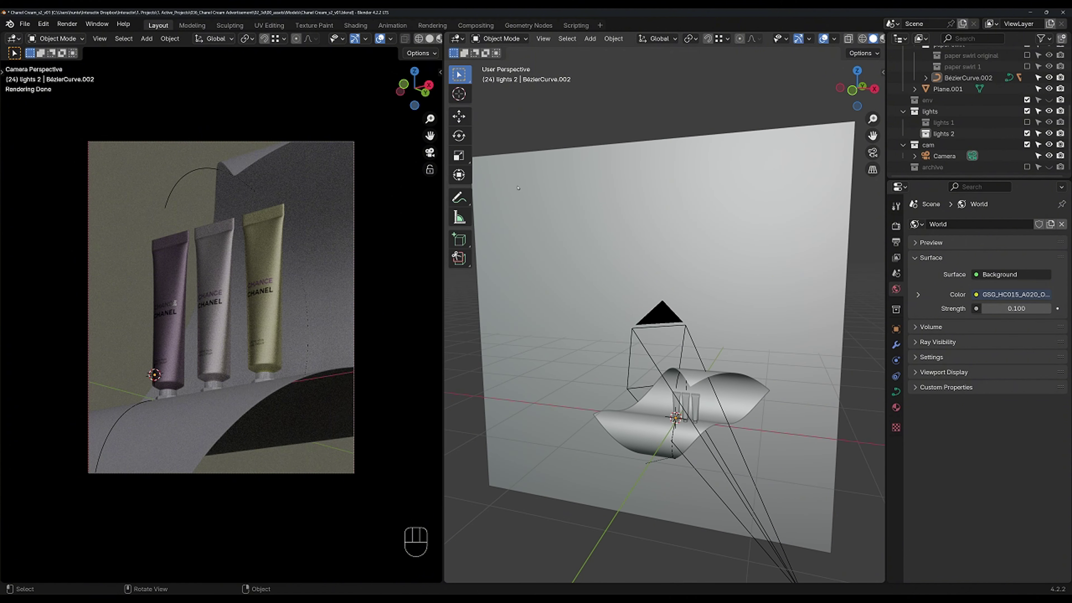
shift+middle_drag(714, 366, 695, 358)
key(t)
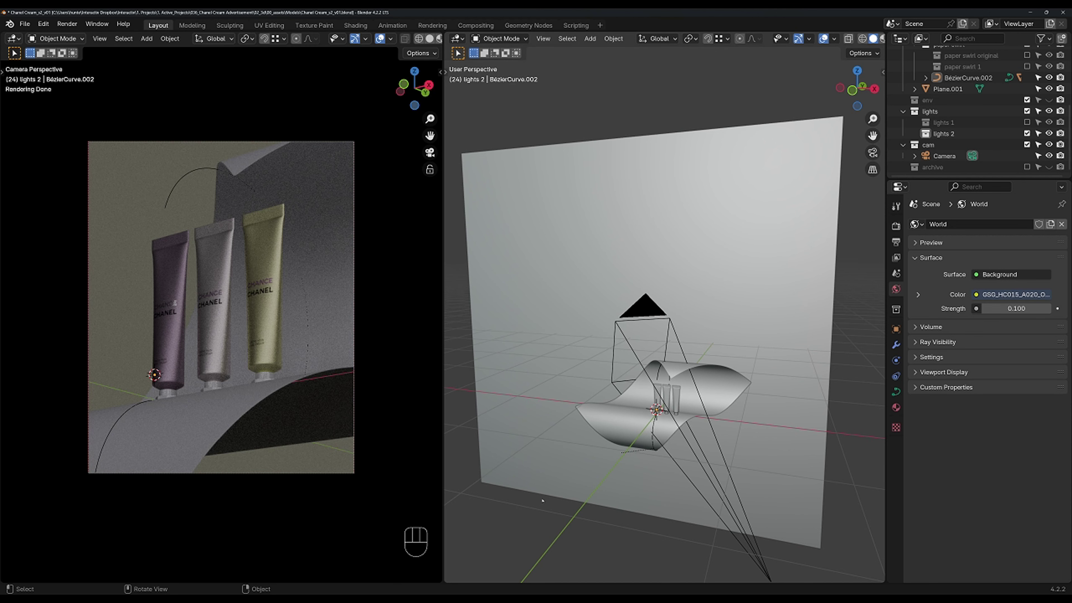
Step: Move the paper swirl curve about -82 mm along X and shift it back about 47 mm along X
click(660, 377)
key(g)
key(x)
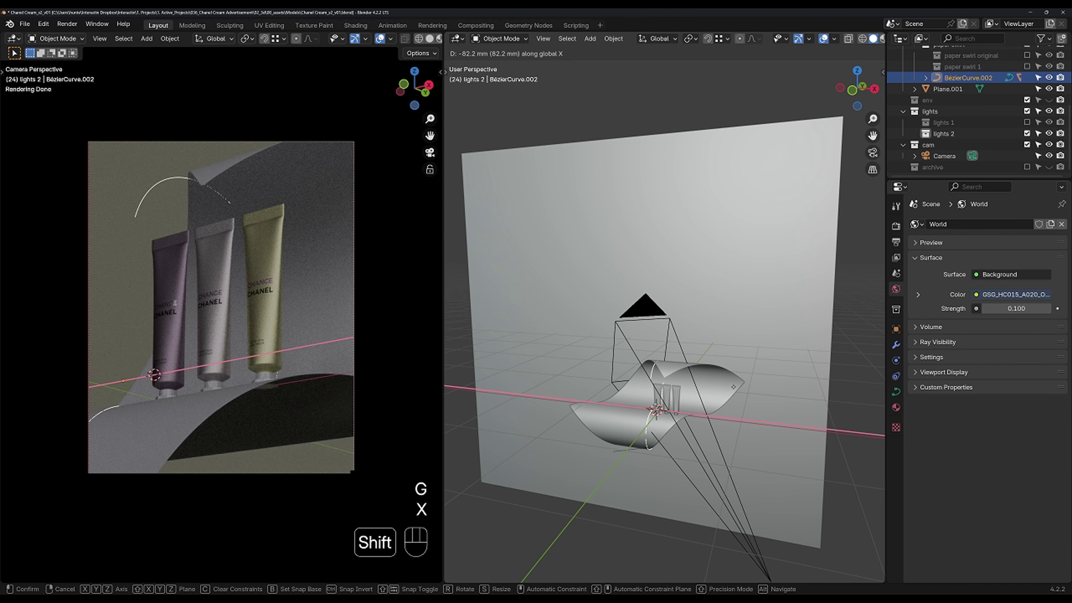
shift+click(721, 397)
key(g)
key(x)
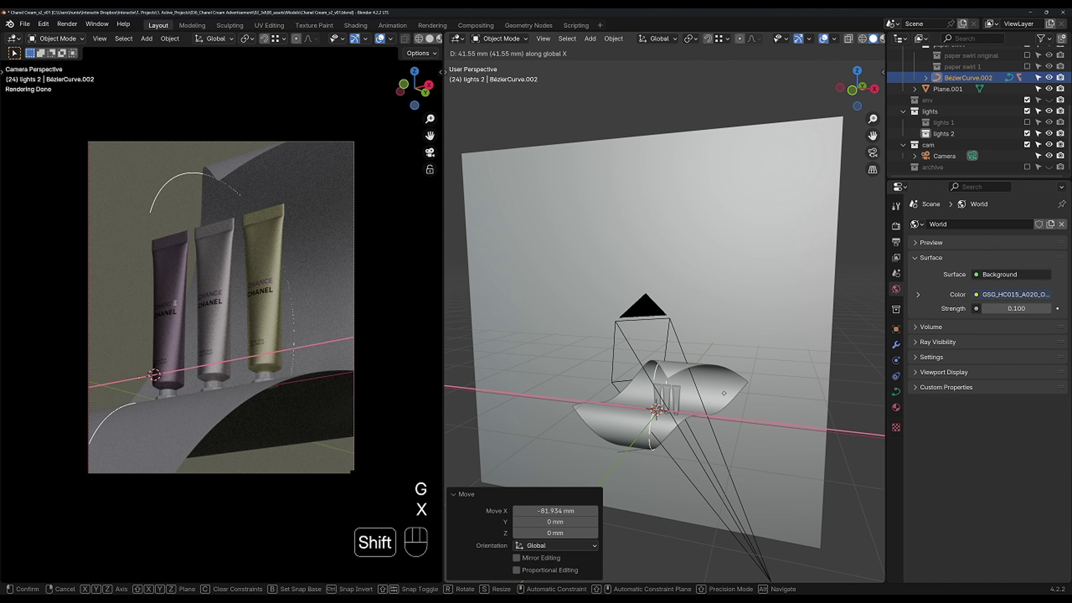
click(722, 397)
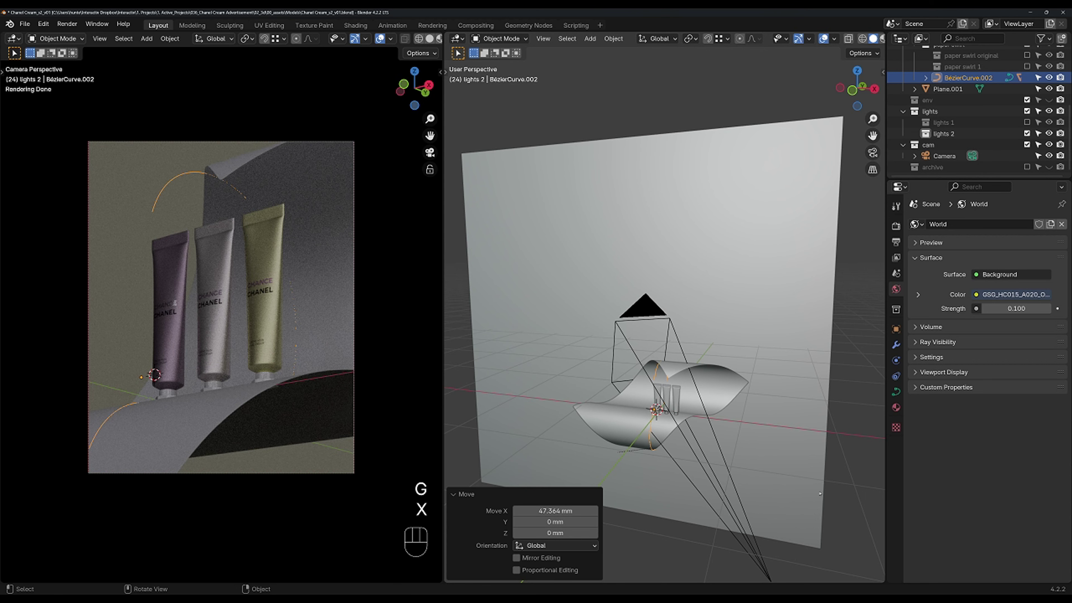
Step: Add an area light to the lights 2 collection
shift+middle_drag(821, 493, 821, 463)
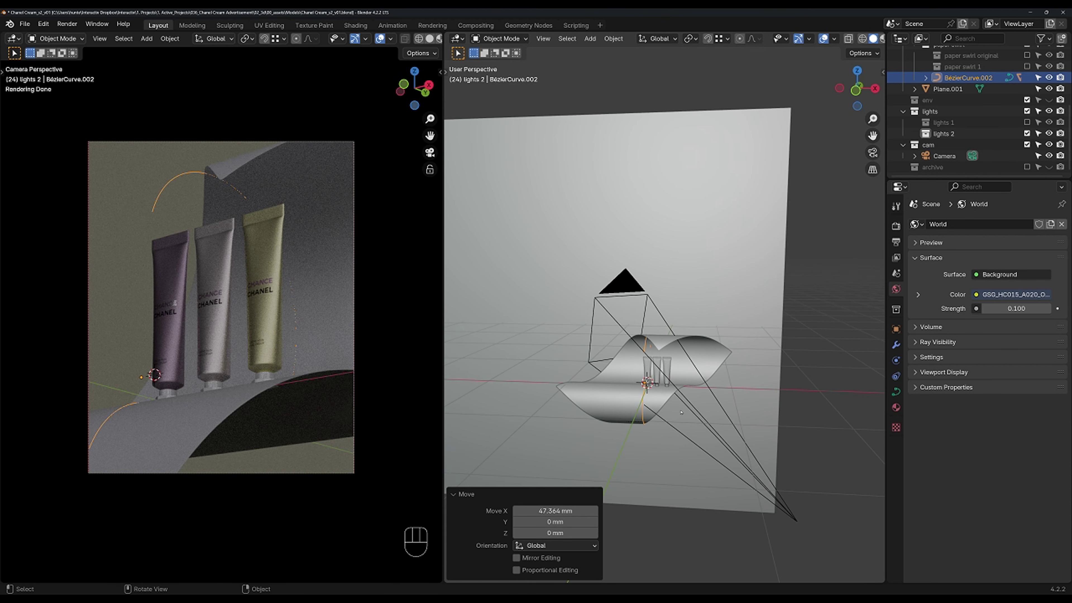
click(941, 133)
key(shift+a)
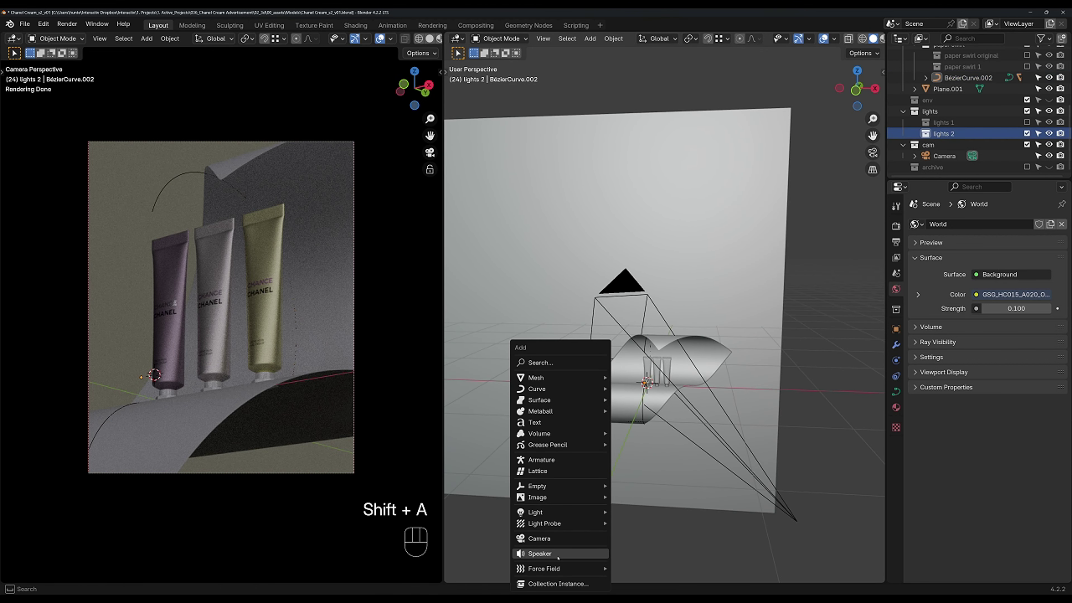
mouse_move(582, 513)
click(634, 551)
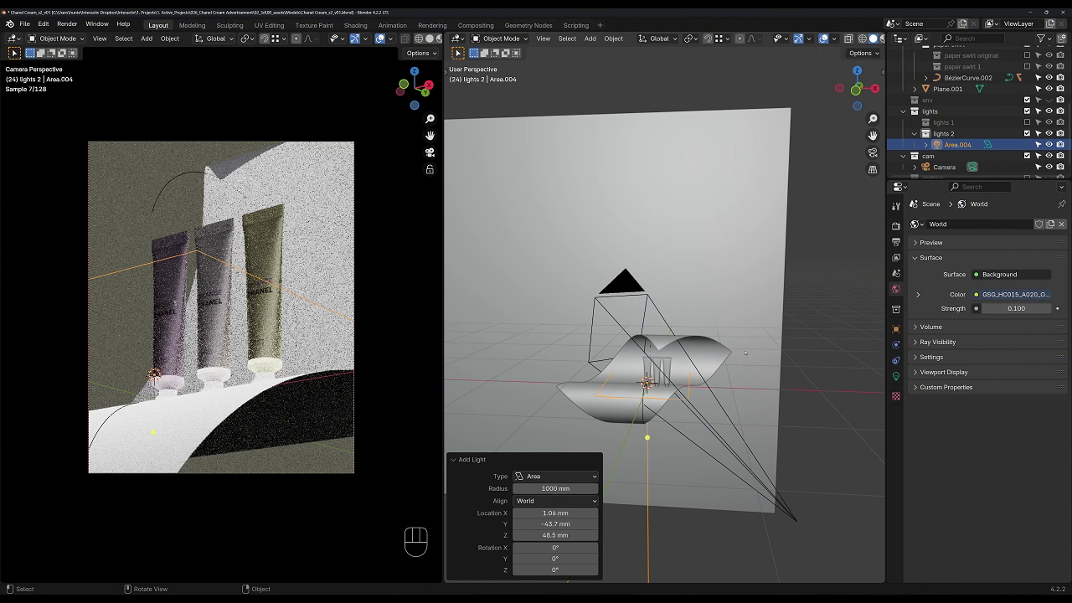
Step: In front view, move the area light about -4551 mm in X and 3054 mm in Z
scroll(752, 423, down, 3)
key(KP_1)
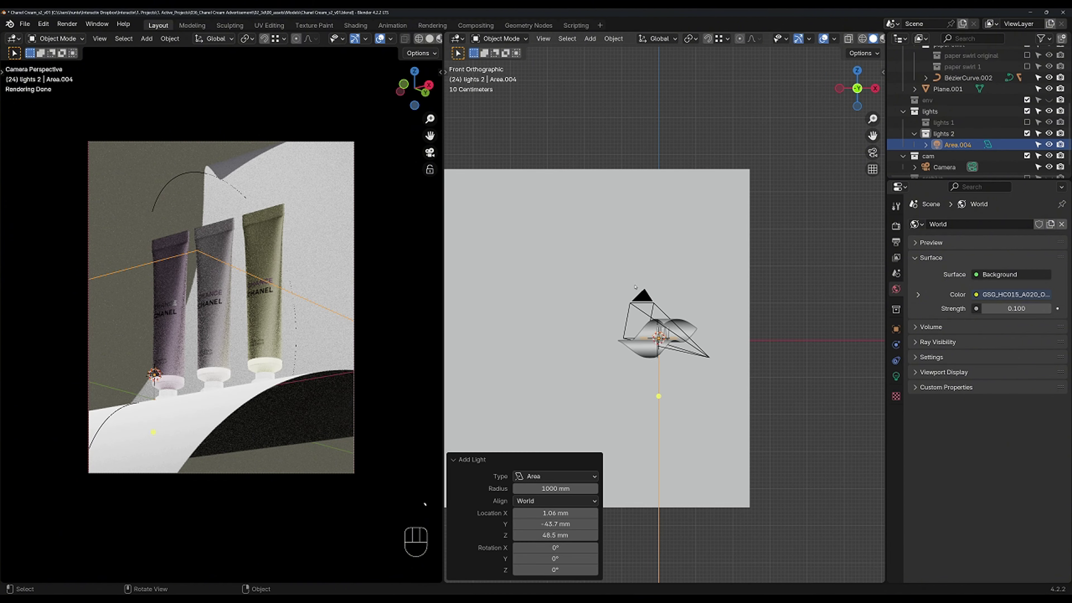
key(g)
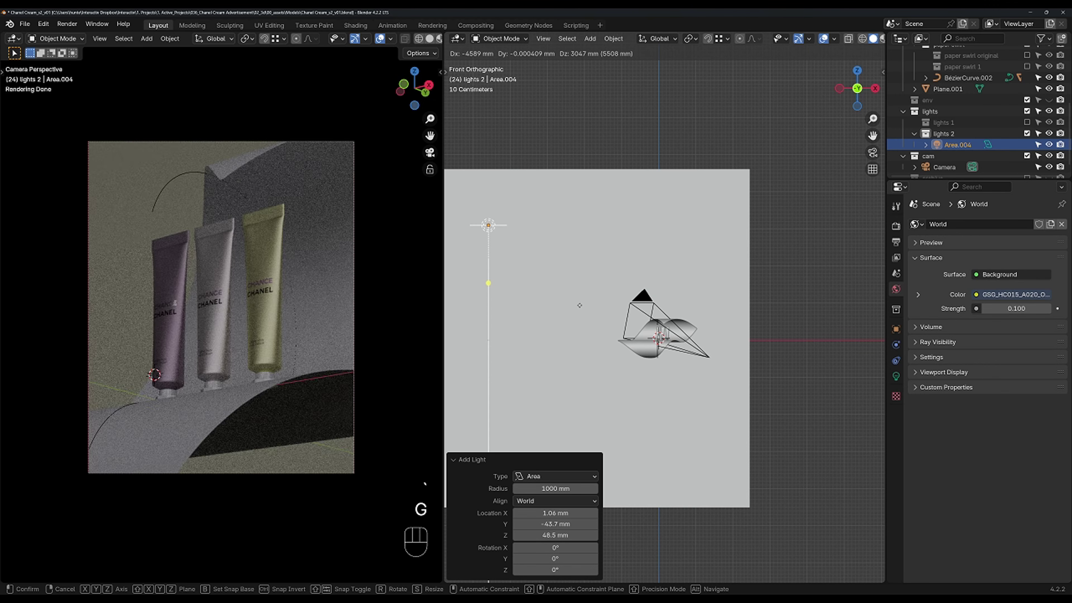
click(582, 308)
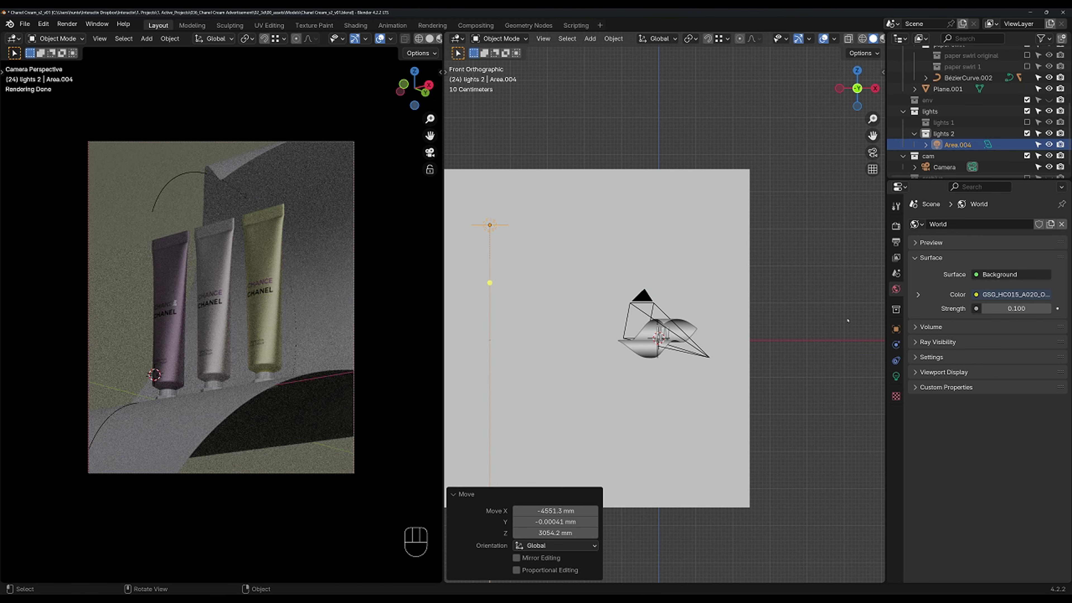
Step: Set the area light's power to 25 W and its beam spread to 45°
click(896, 376)
click(1008, 301)
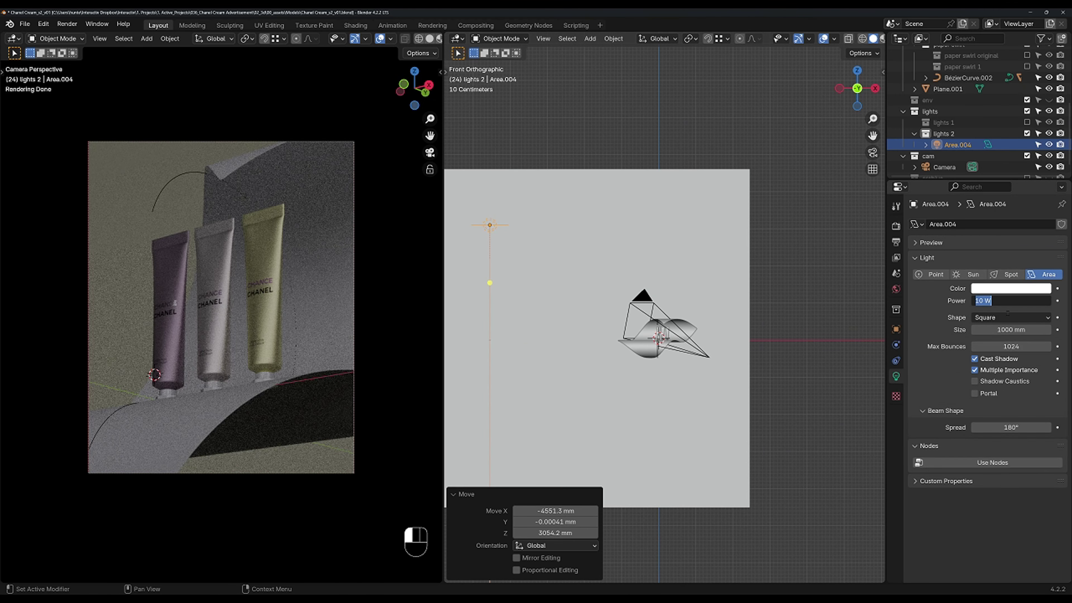
key(Return)
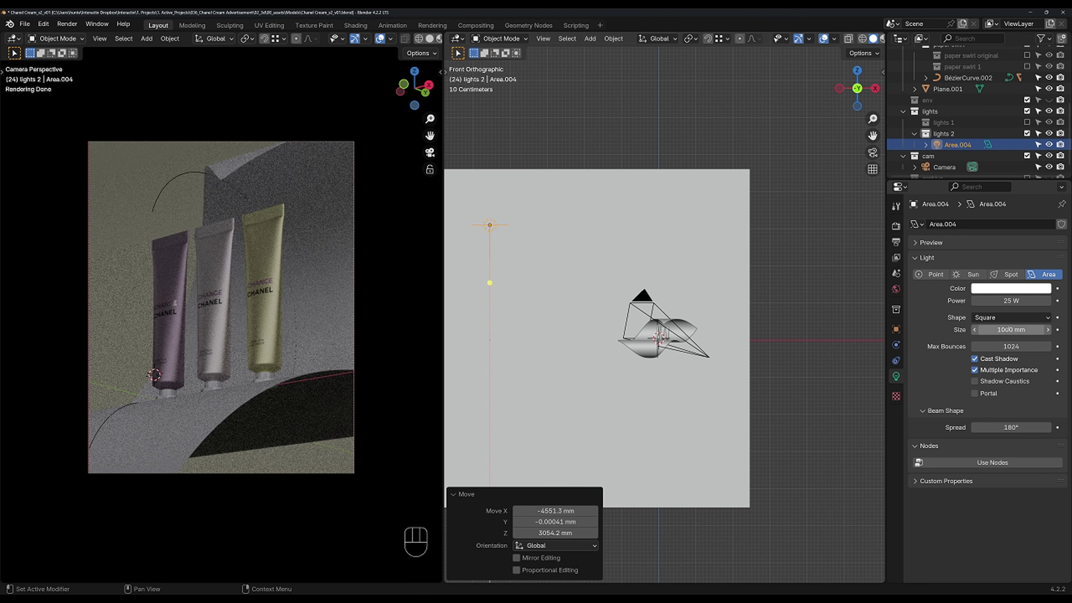
click(1009, 427)
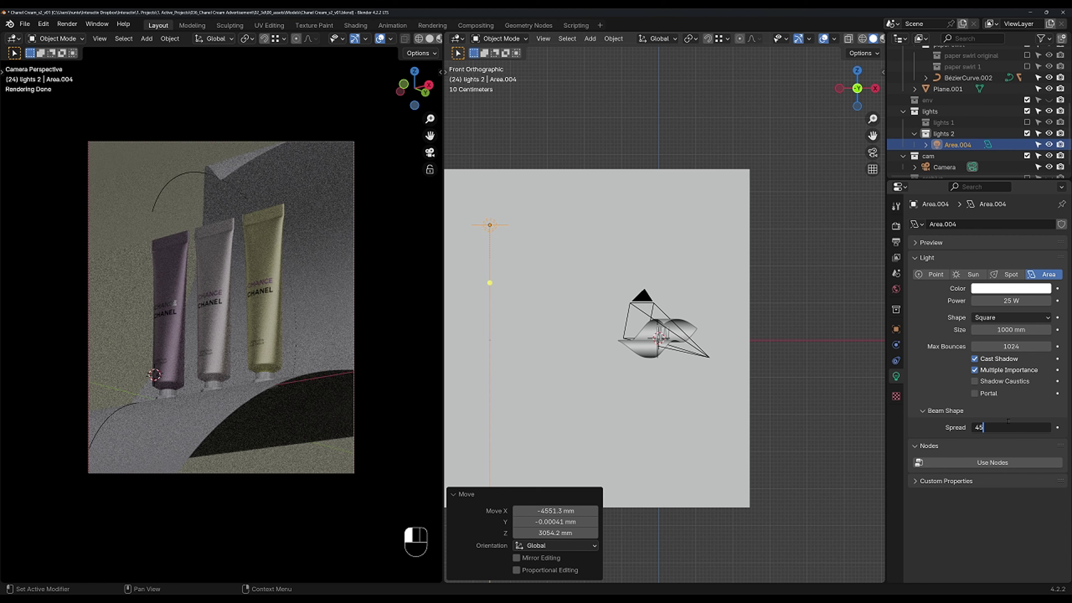
text(45)
key(Return)
shift+middle_drag(567, 235, 602, 254)
key(r)
key(x)
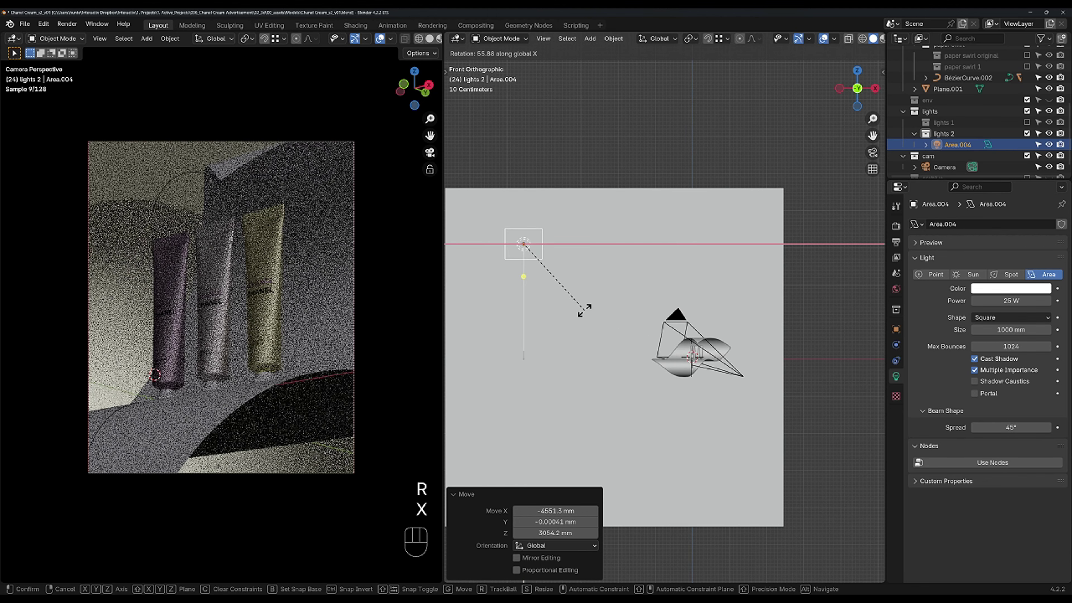
right_click(581, 363)
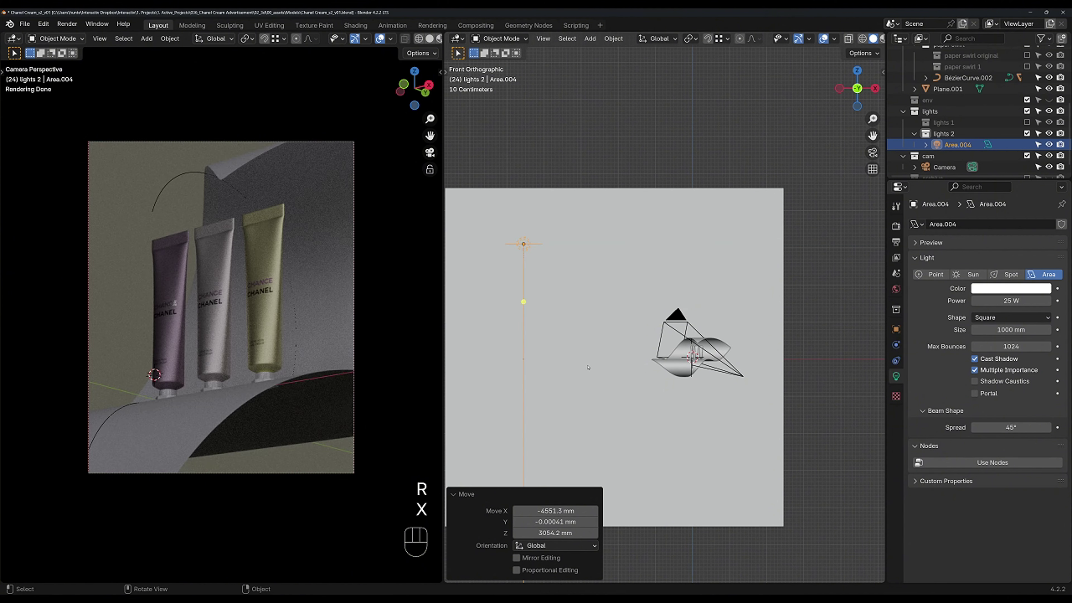
Step: Aim the area light at the backdrop wall and move it about -767 mm in X and 414 mm in Z
shift+middle_drag(599, 260, 688, 272)
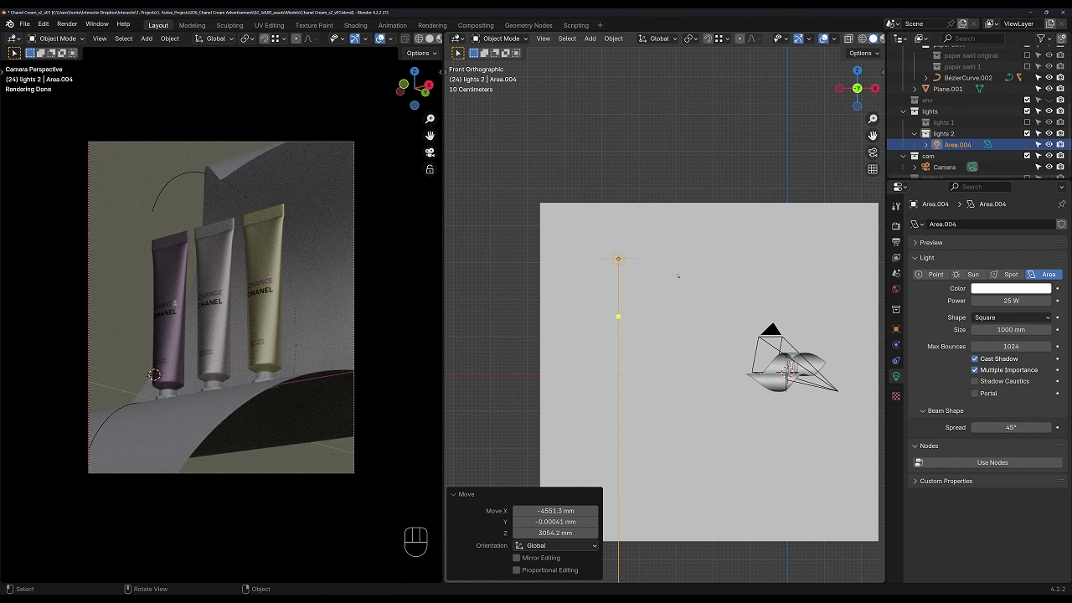
key(shift+t)
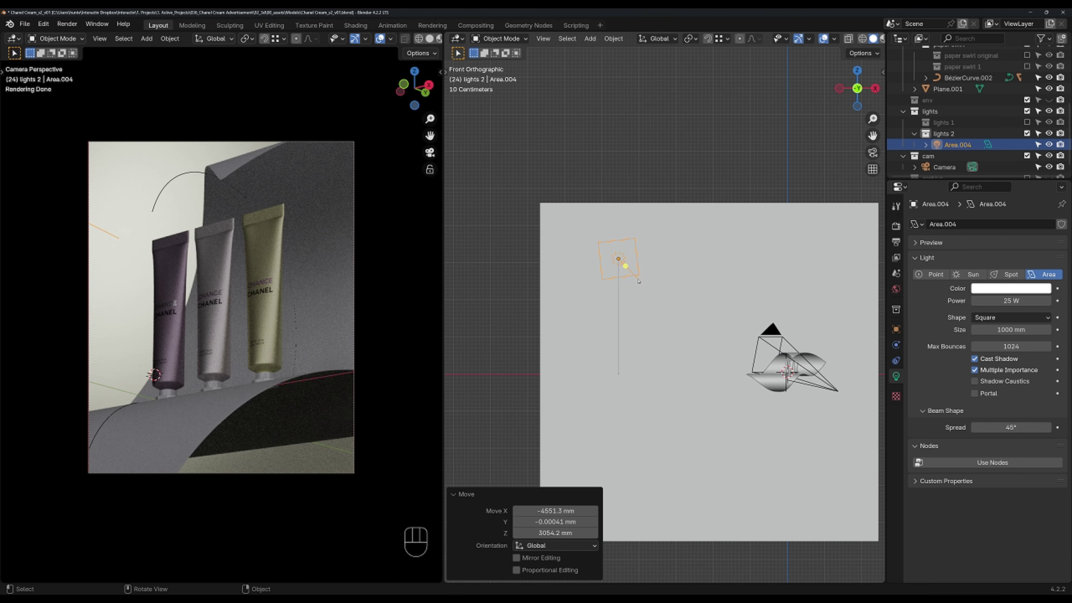
click(639, 281)
key(g)
click(611, 266)
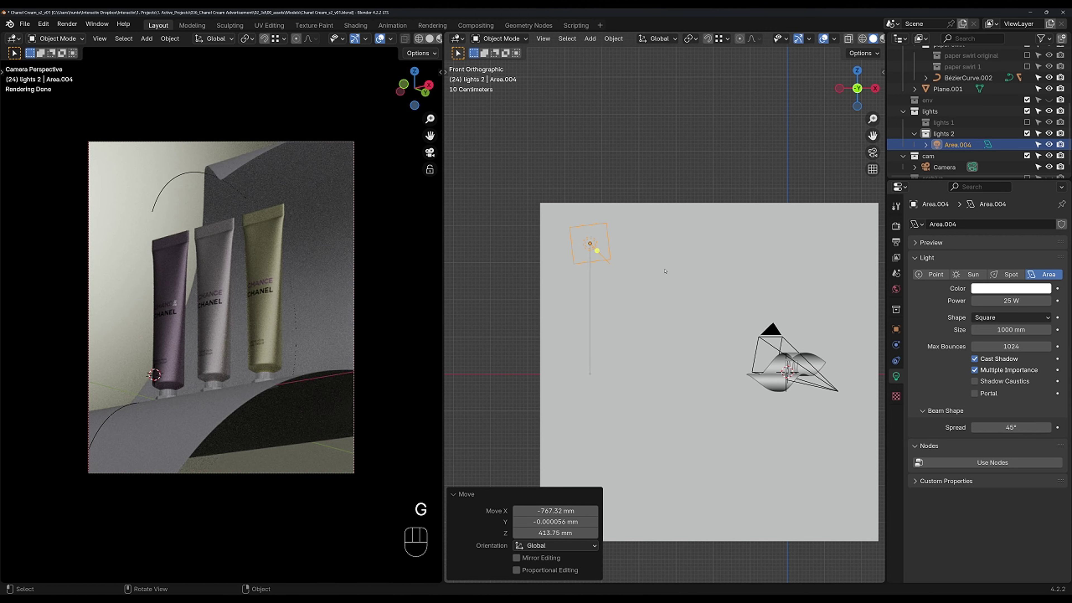
Step: Re-aim the area light across the backdrop, scale it to about 0.889 and nudge it about -15 mm in X and -38 mm in Z
key(shift+t)
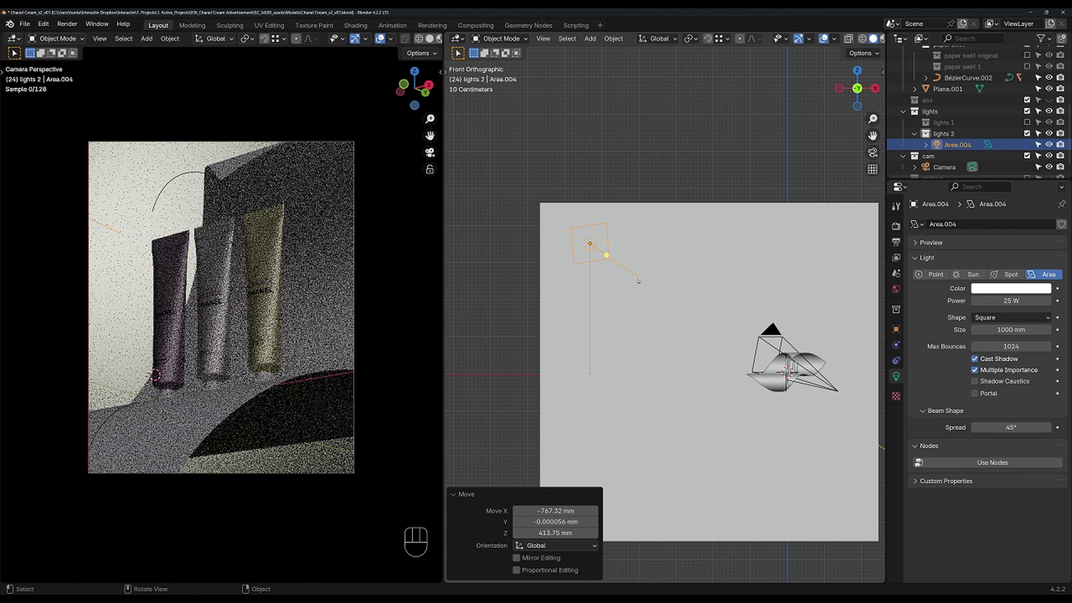
key(s)
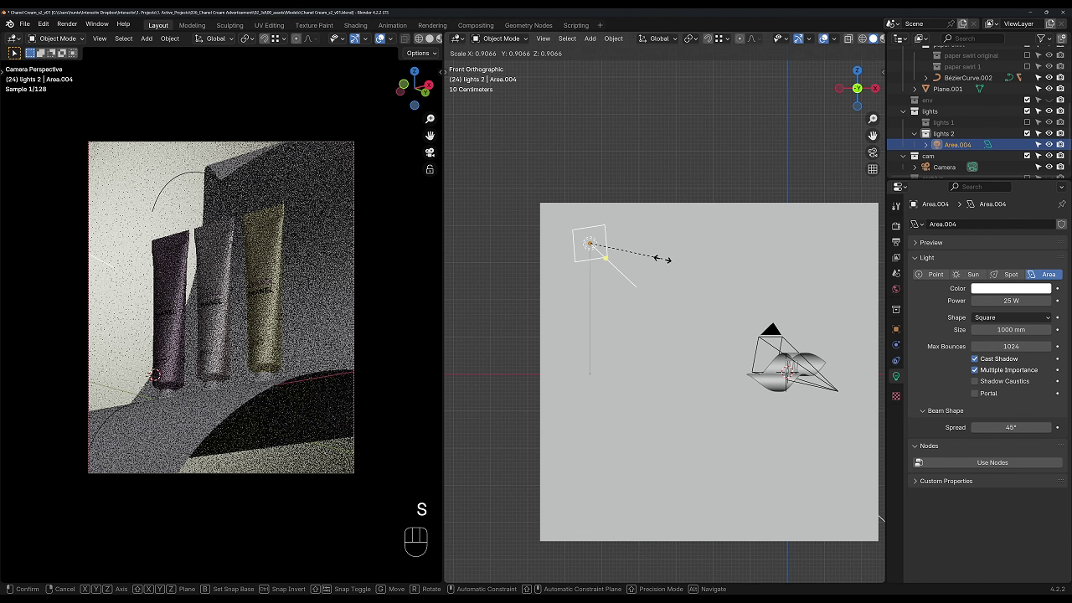
click(655, 277)
key(g)
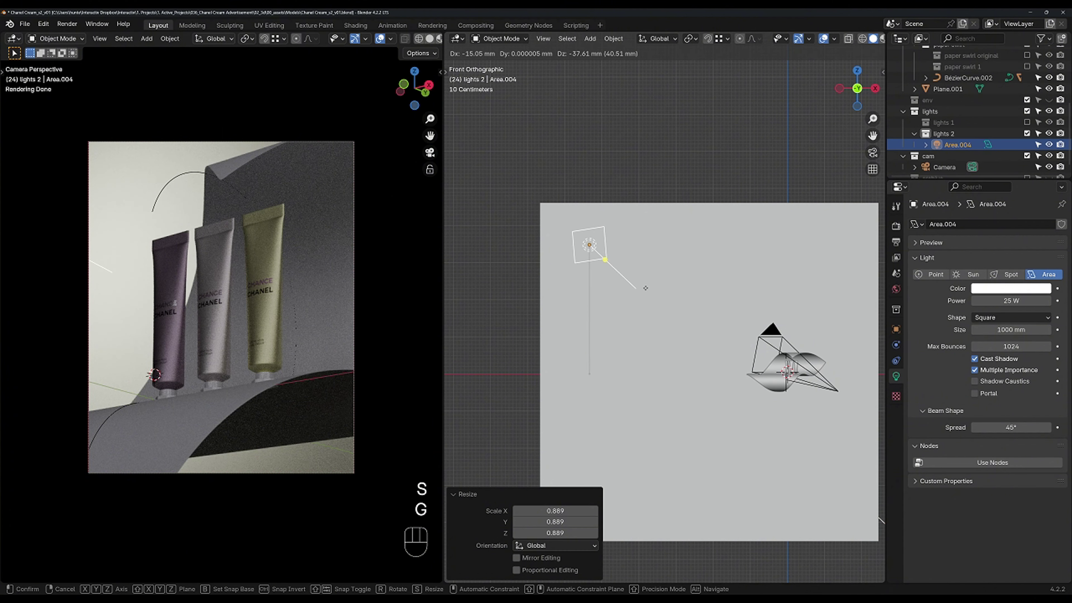
click(644, 293)
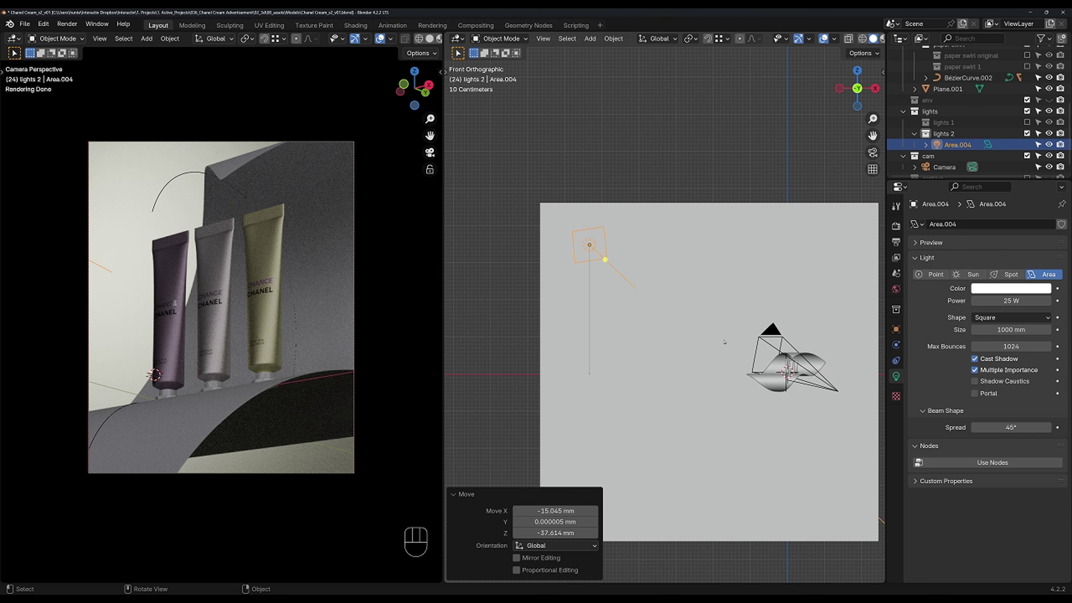
Step: Hide the overlays and gizmos in the camera view and save the file
click(379, 38)
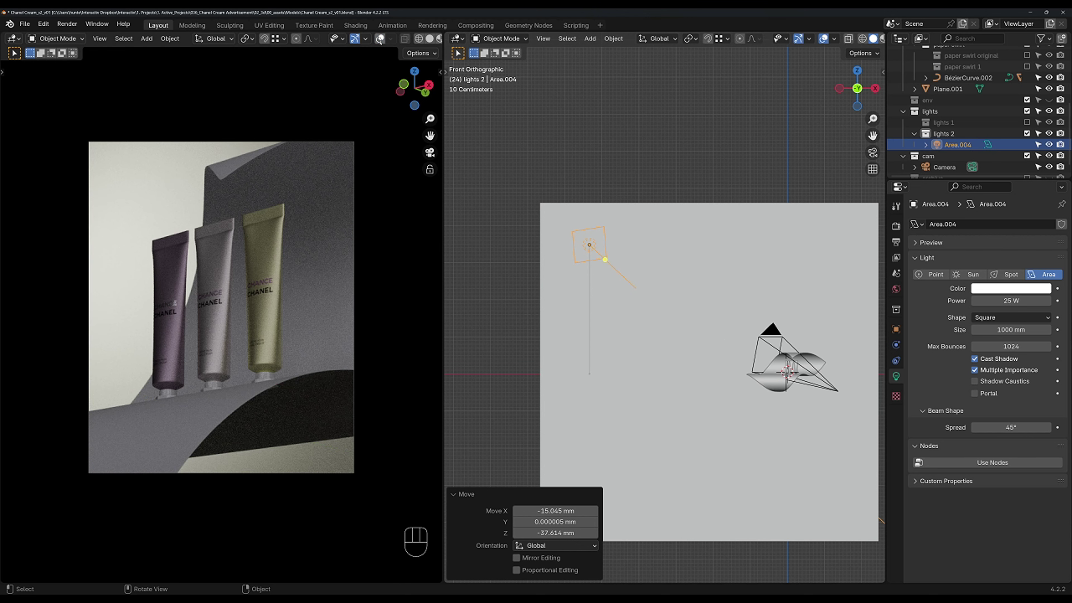
click(354, 39)
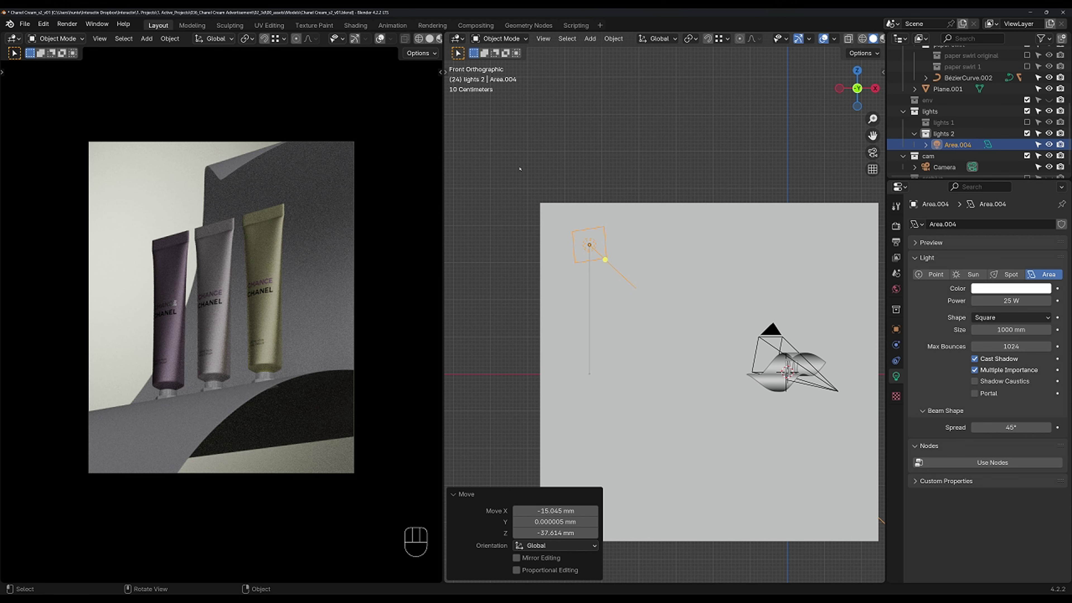
key(ctrl+s)
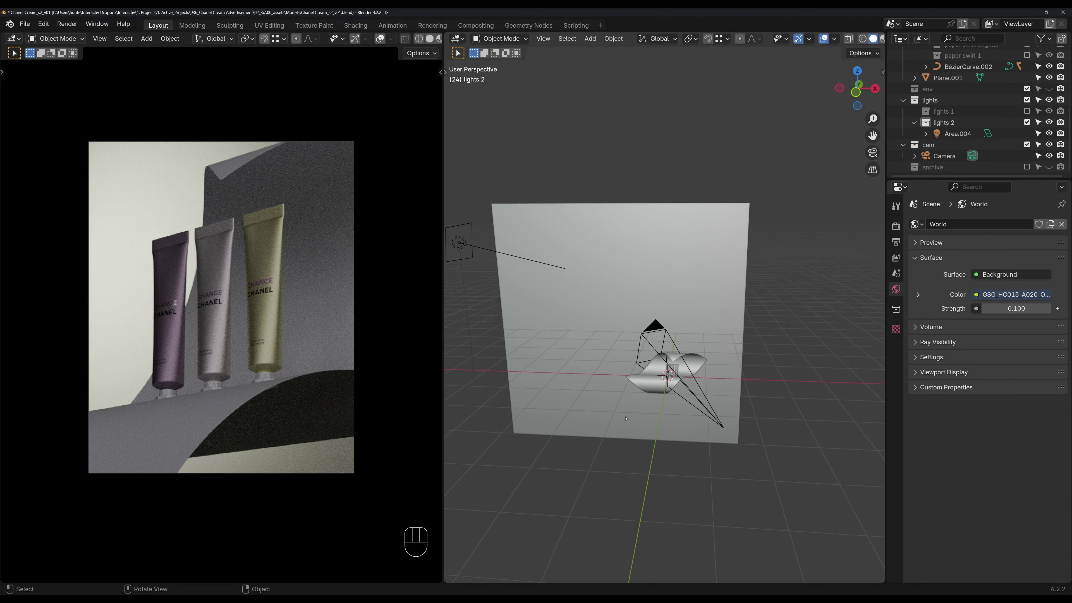
Step: Add a second area light to the lights 2 collection and scale it to about 0.629
scroll(627, 420, up, 2)
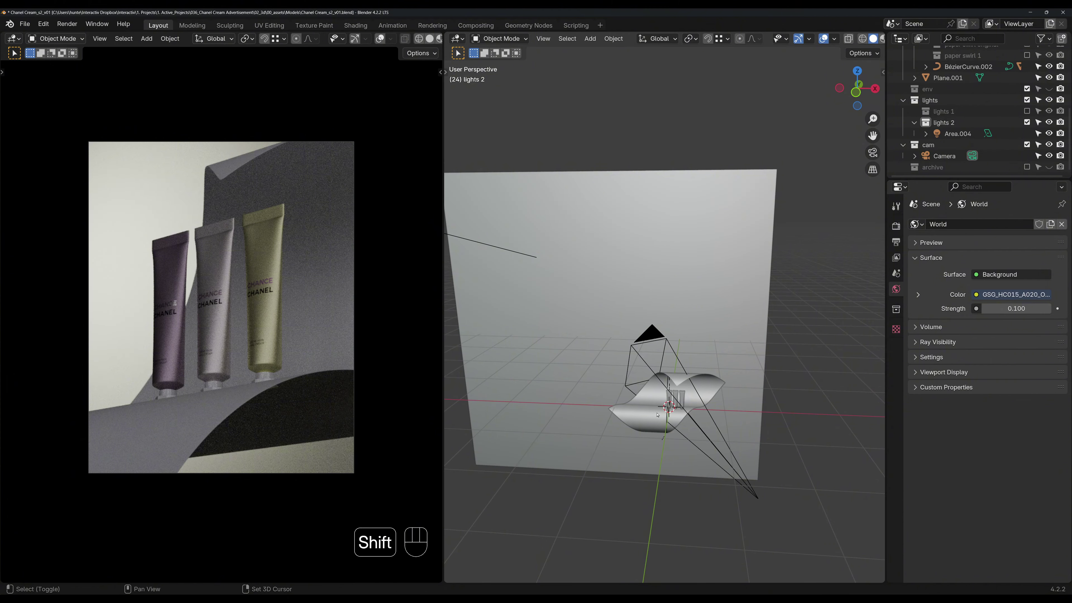
shift+middle_drag(654, 422, 650, 410)
scroll(650, 409, up, 2)
key(shift+a)
mouse_move(650, 409)
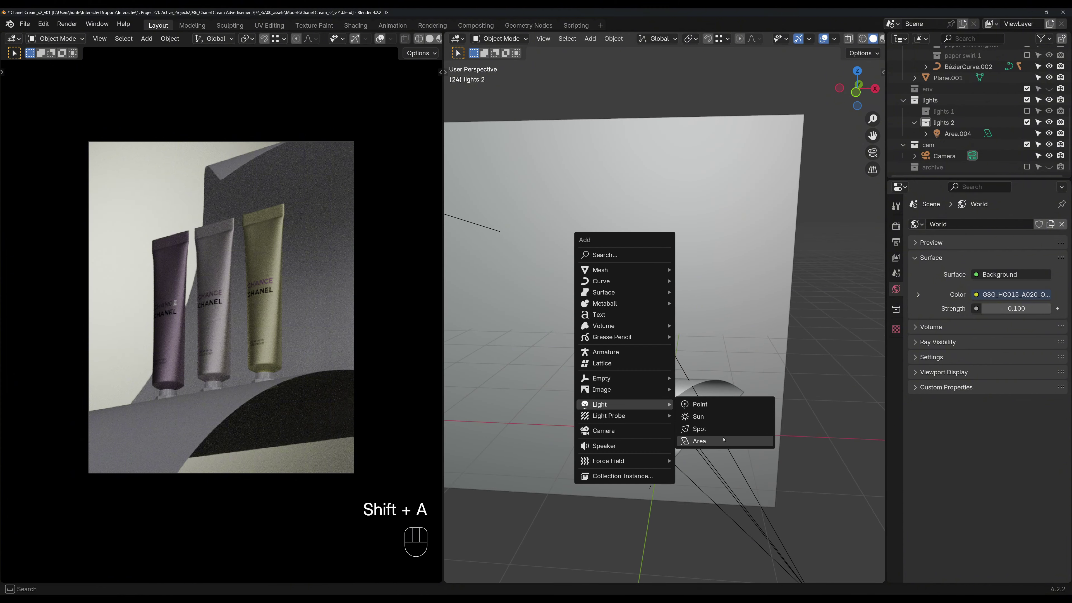
click(698, 441)
key(s)
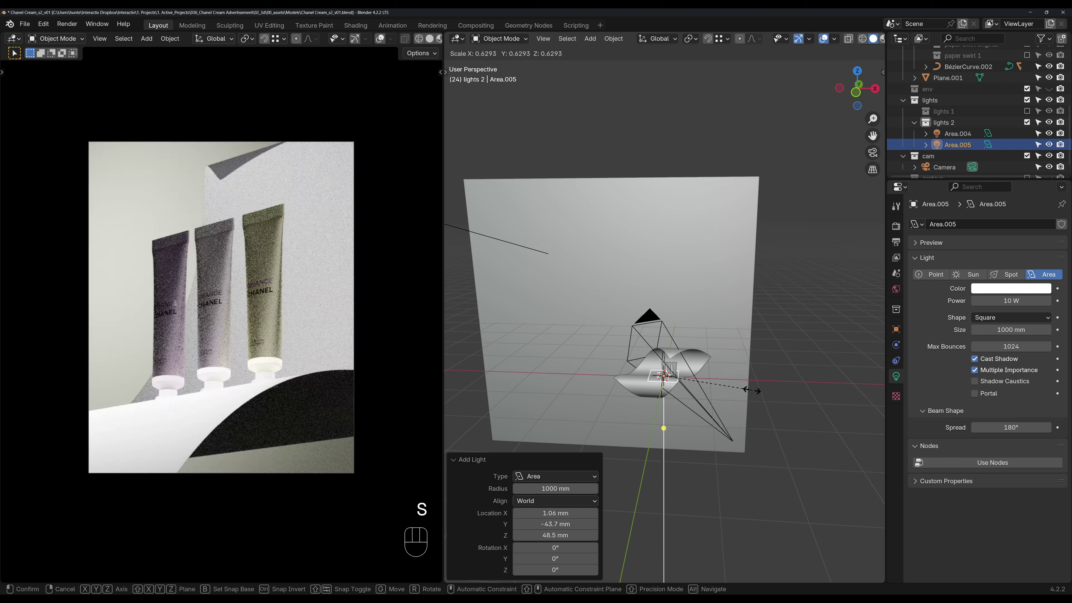
click(723, 396)
Step: In top view, move the second area light about 1323 mm in X and -1091 mm in Y
key(KP_7)
key(g)
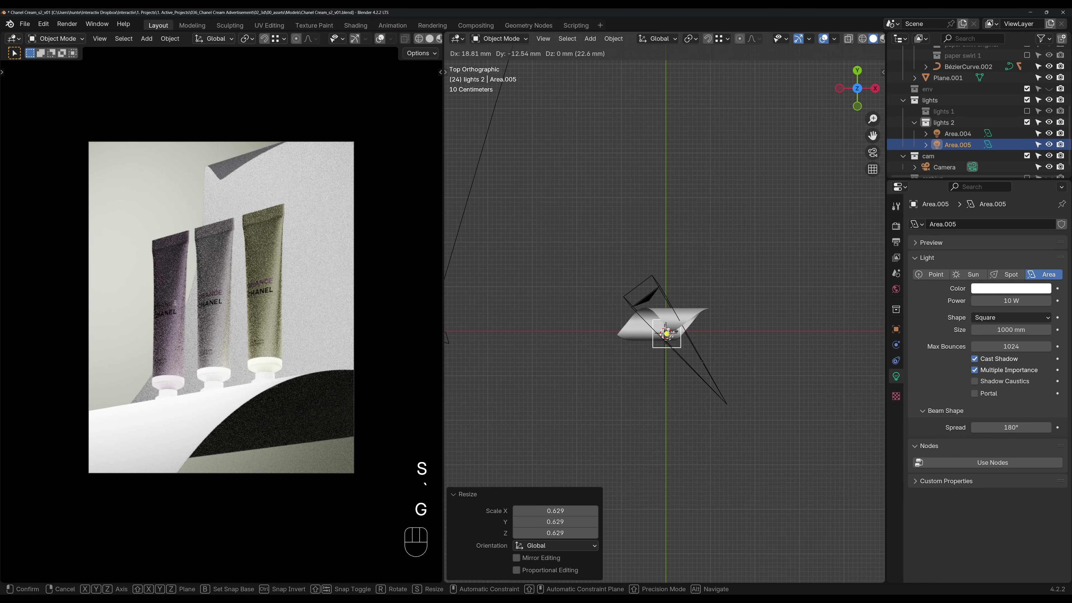
click(757, 407)
Step: In front view, raise the second area light about 1103 mm in Z and aim it toward the tubes on the paper swirl
middle_drag(757, 407, 763, 390)
key(grave)
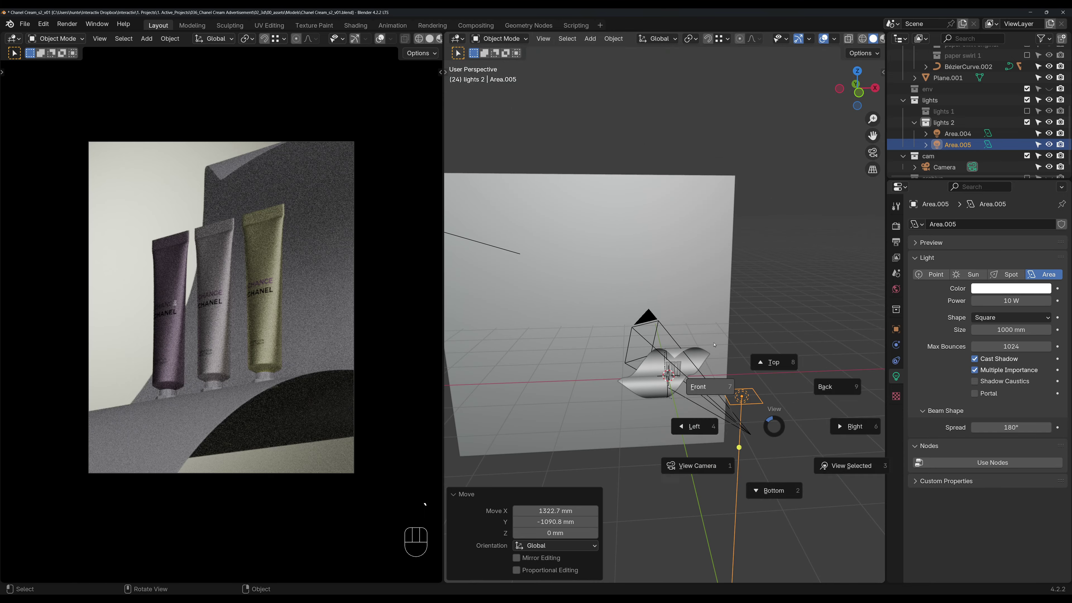
click(730, 382)
key(g)
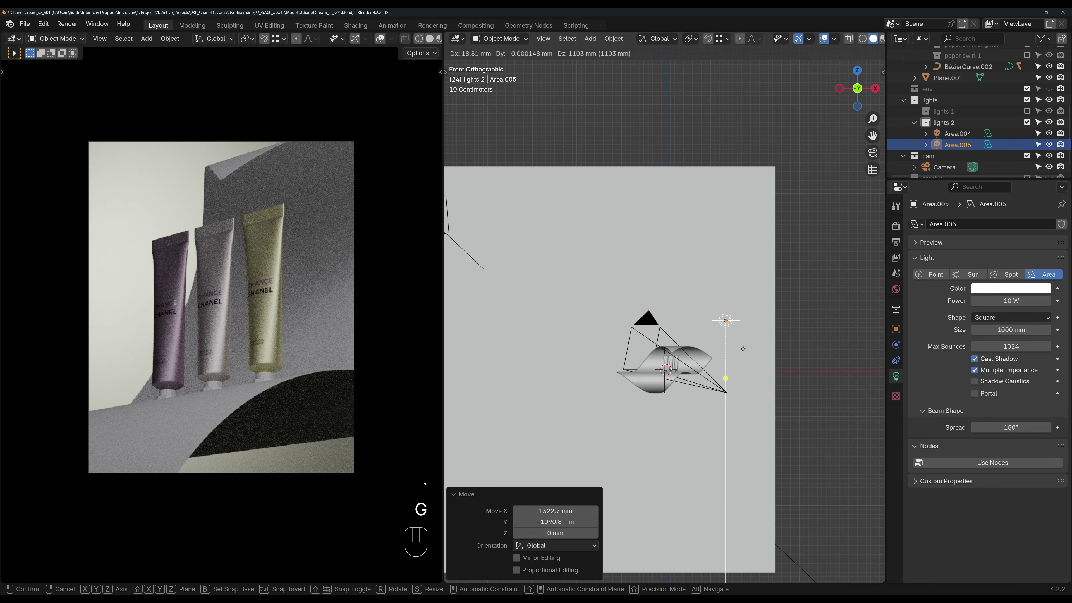
click(743, 346)
middle_drag(743, 347, 717, 418)
key(shift+t)
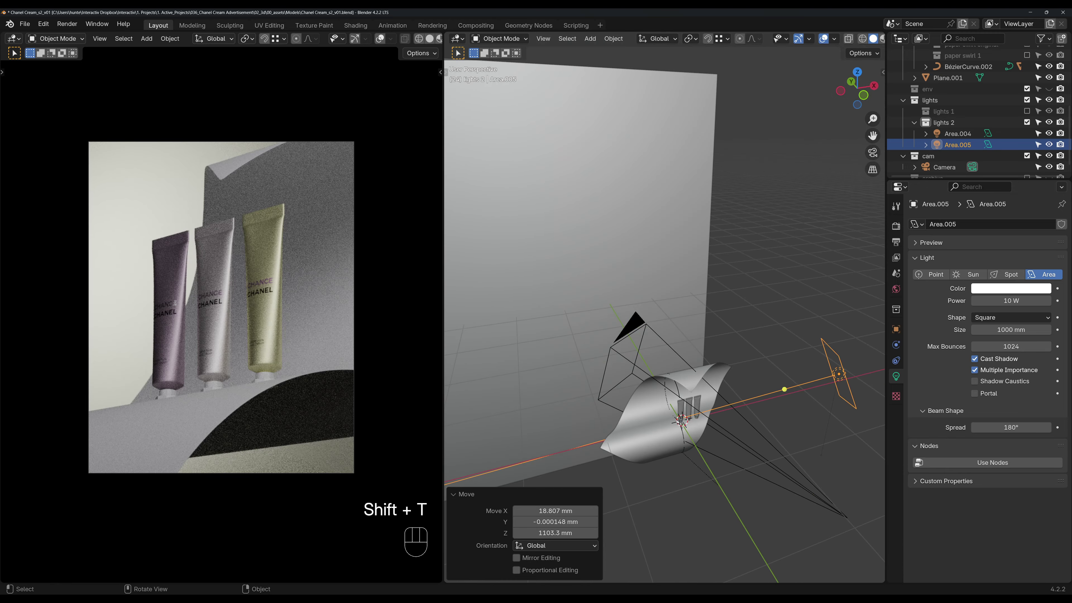
Step: Set the second area light's beam spread to 90° and its power to 5 W
click(1016, 300)
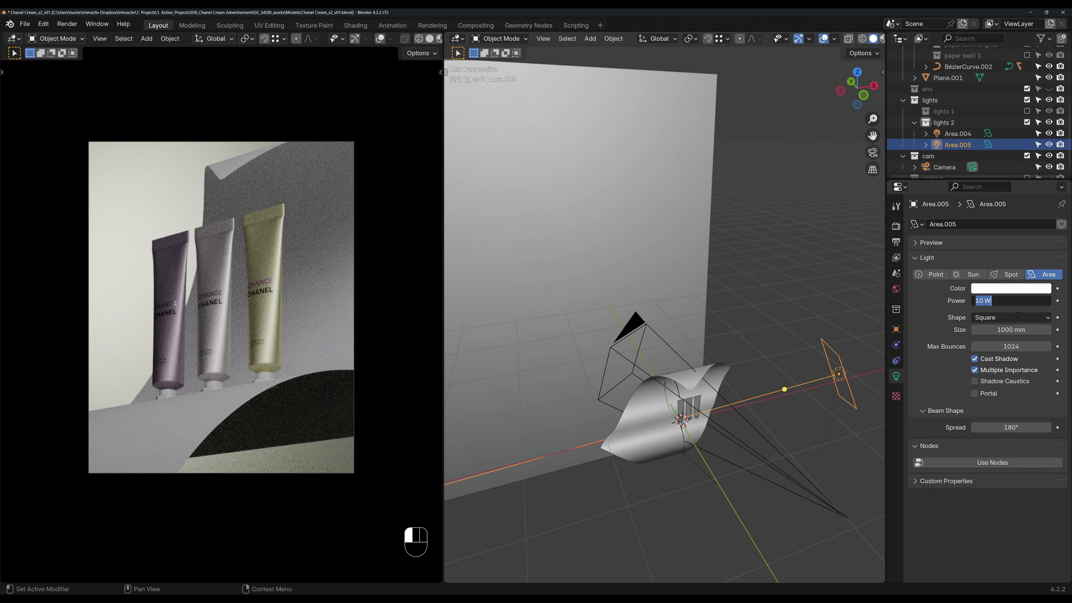
key(Return)
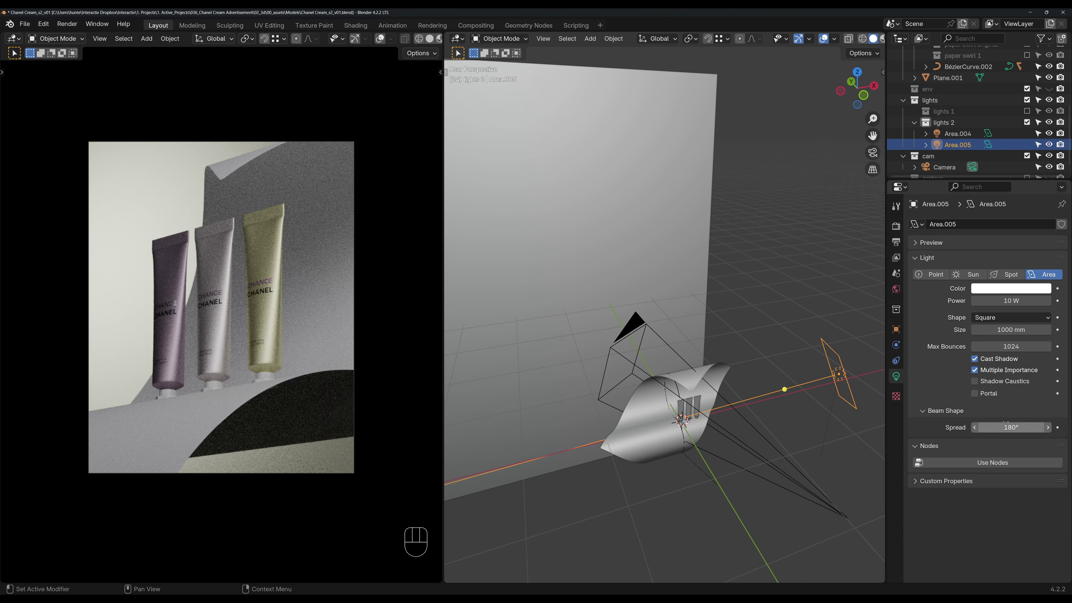
click(1007, 427)
text(90)
key(Return)
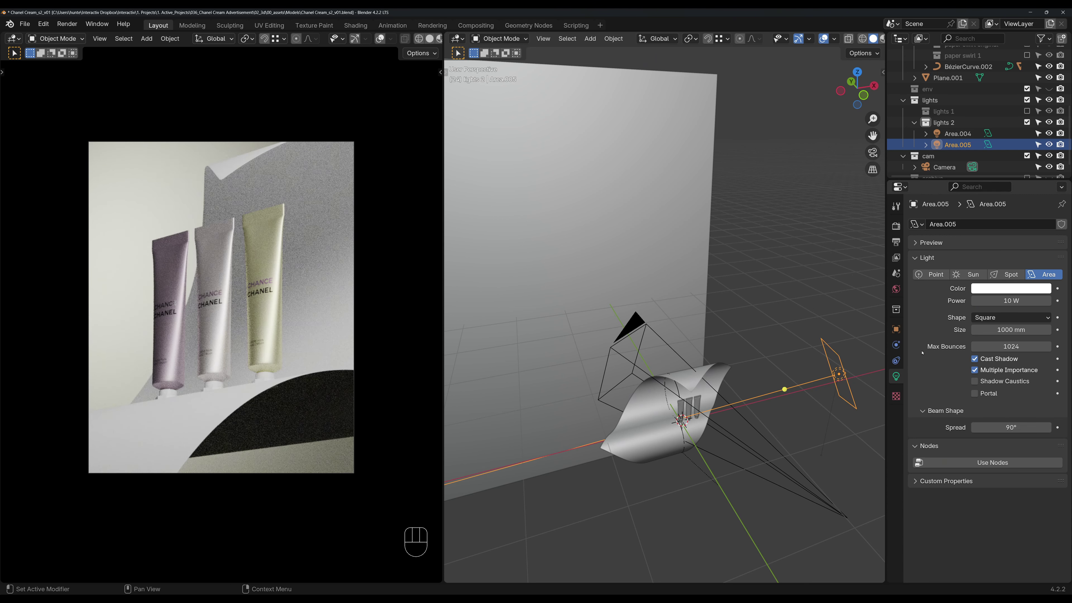
click(1012, 301)
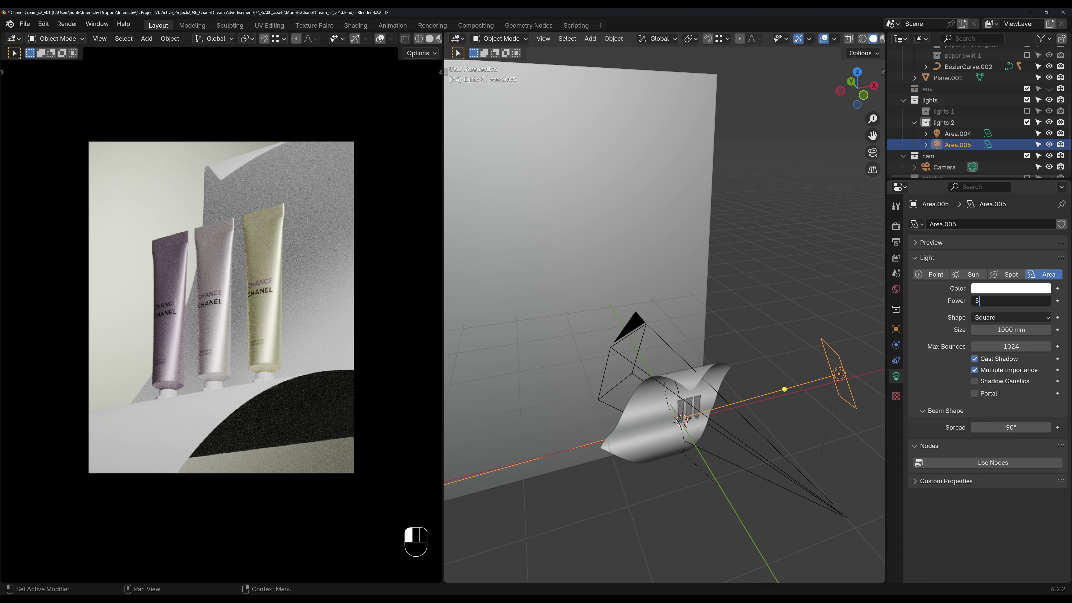
text(5)
click(938, 346)
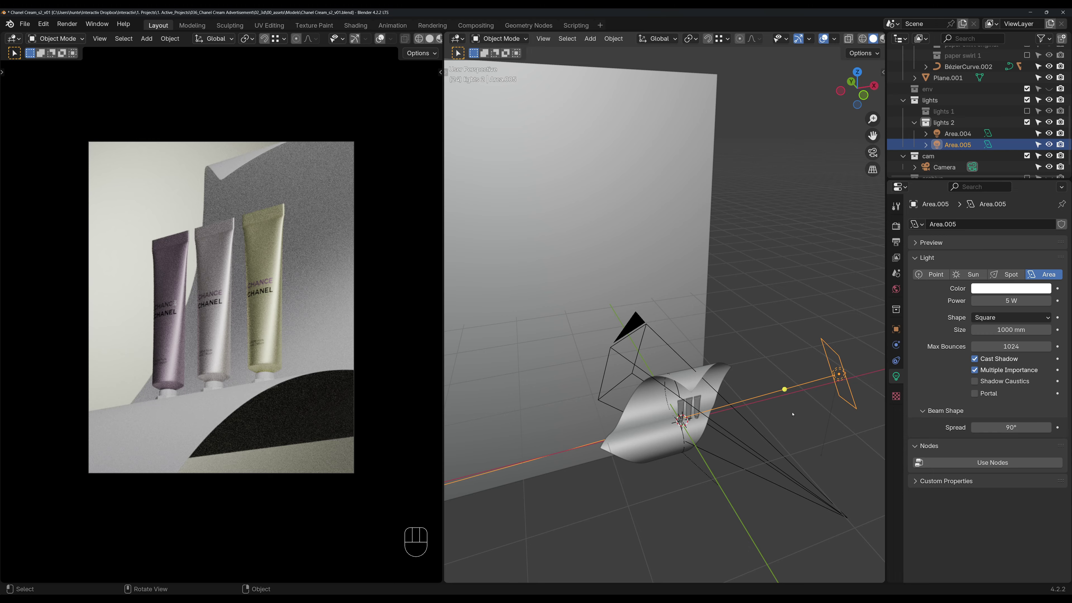
Step: Duplicate the second area light and move the copy across the paper swirl about -2726 mm, then back about 256 mm, in X
middle_drag(792, 414, 763, 362)
key(shift+d)
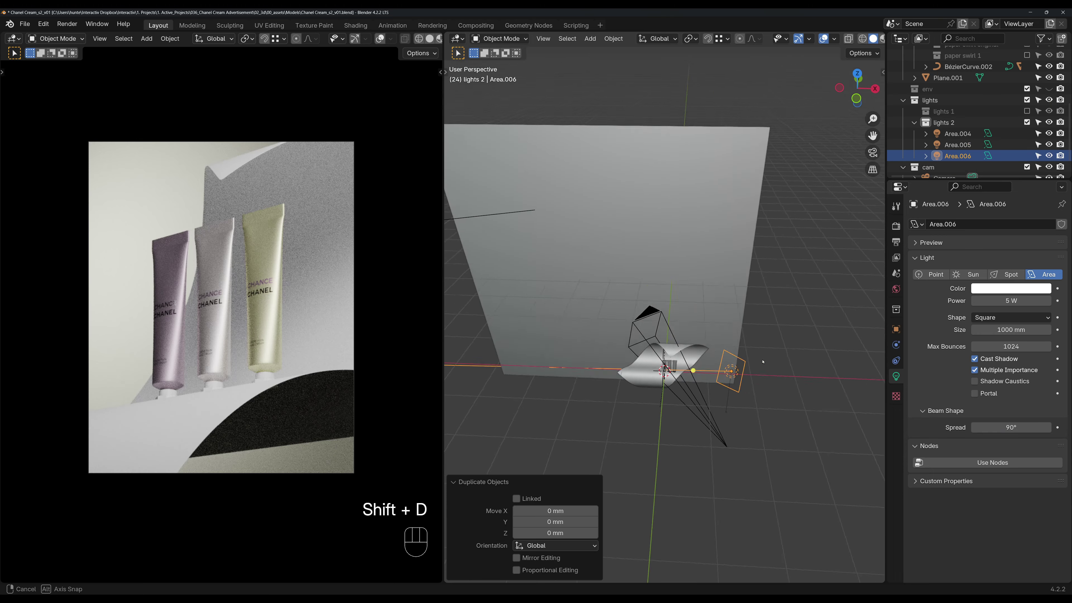
key(g)
key(x)
click(654, 378)
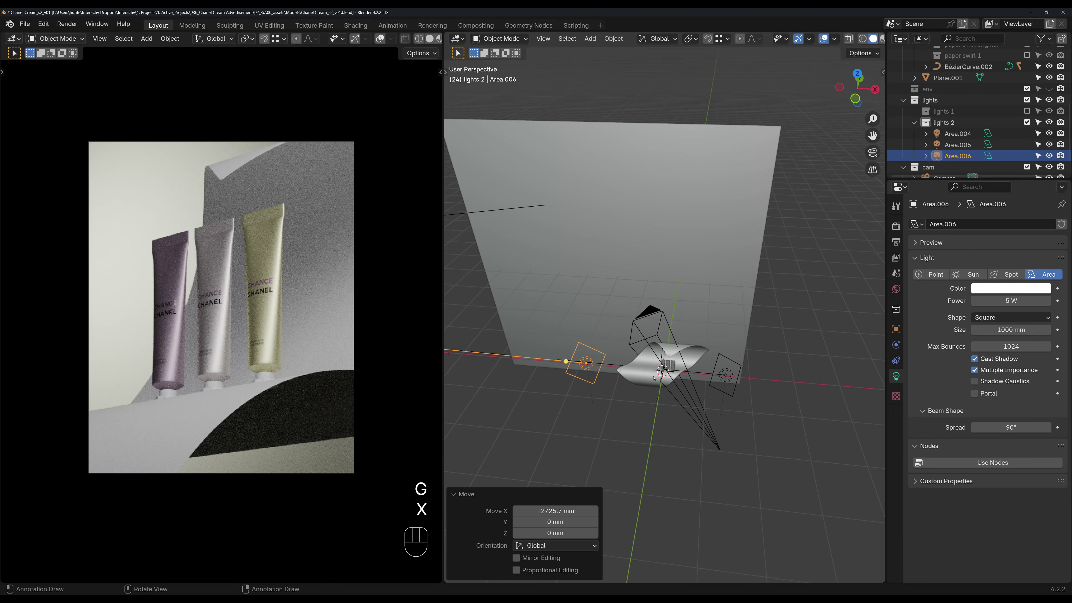
middle_drag(654, 378, 676, 399)
key(g)
key(x)
click(682, 366)
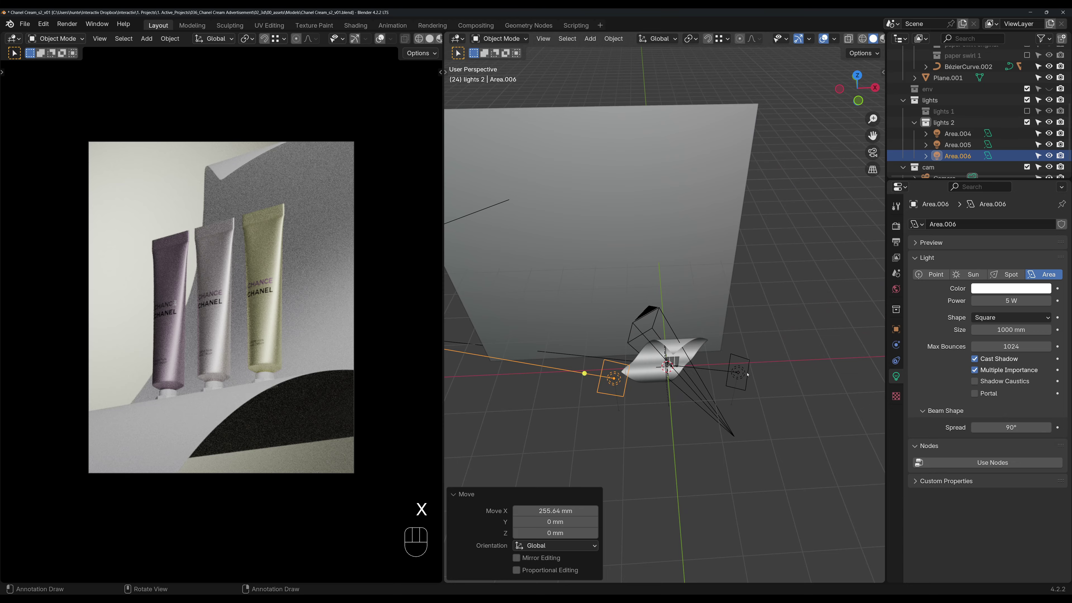
Step: Move the original second area light about 253 mm in X, 157 mm in Y and 29 mm in Z
middle_drag(748, 374, 738, 374)
click(738, 374)
key(g)
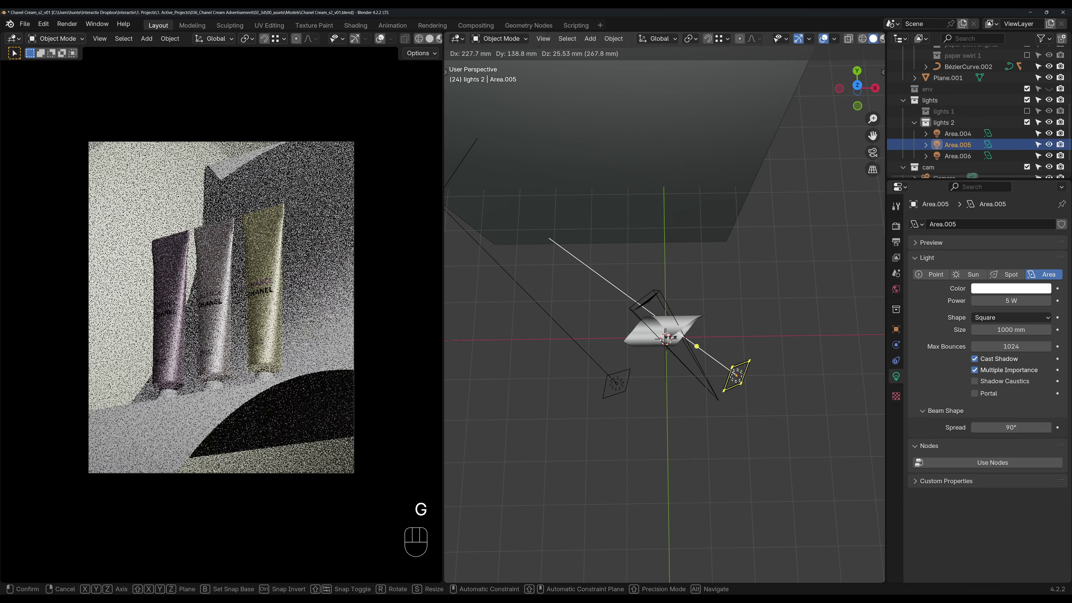
click(743, 371)
middle_drag(678, 326, 676, 244)
key(shift+d)
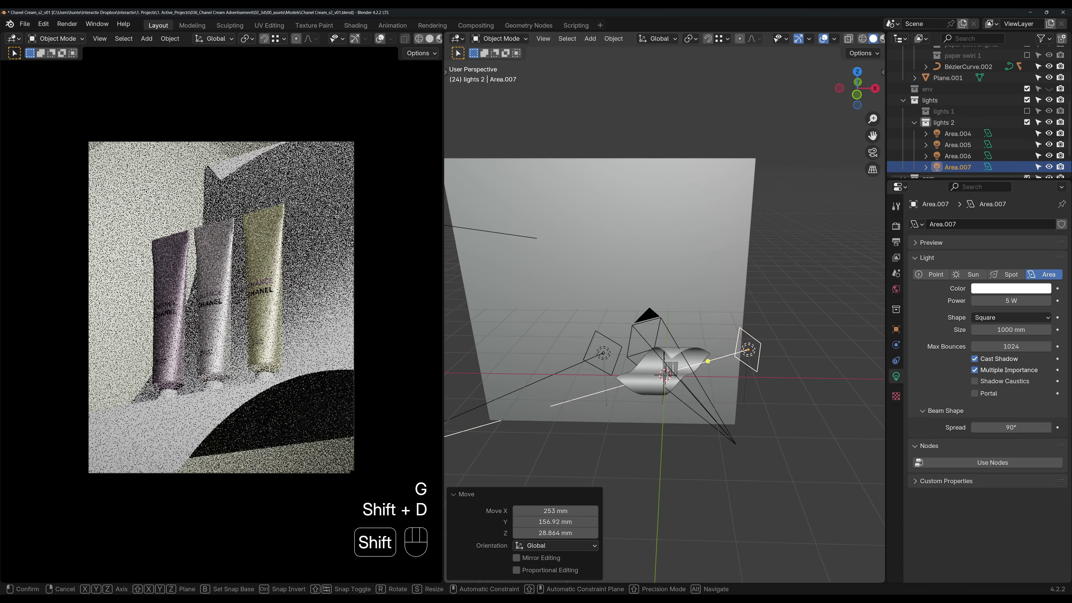
right_click(675, 369)
key(x)
click(653, 373)
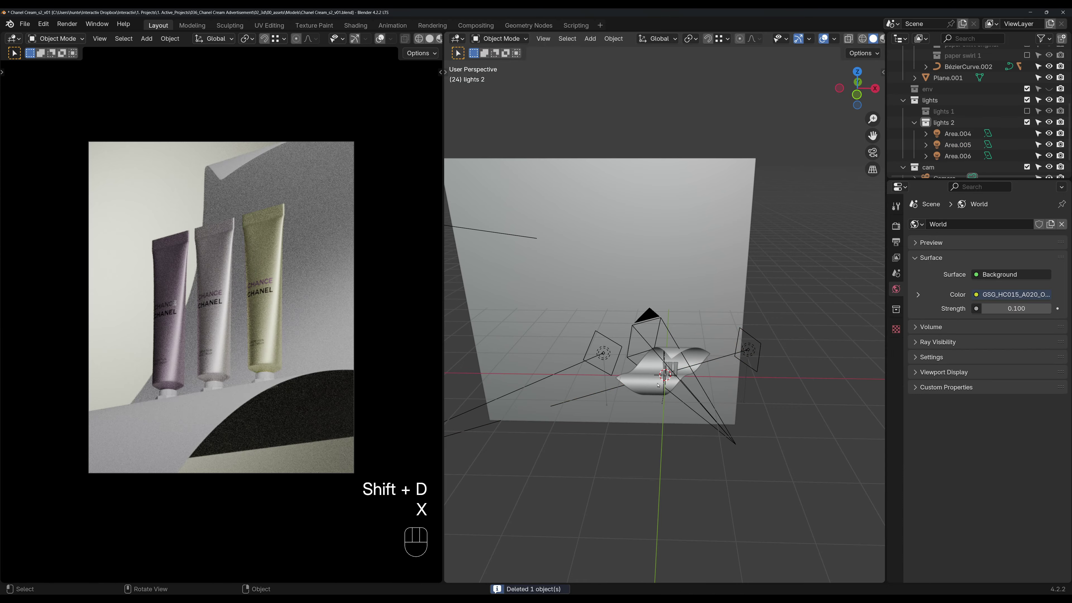
Step: Aim the second area light and its duplicate on the opposite side toward the tubes on the paper swirl
key(shift+t)
shift+click(748, 356)
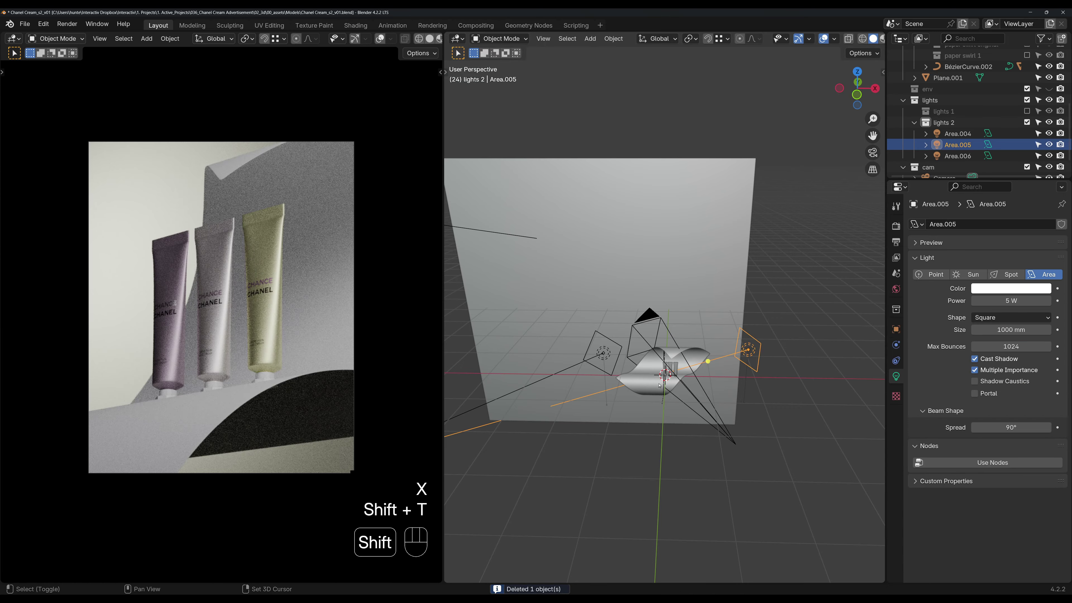
key(shift+t)
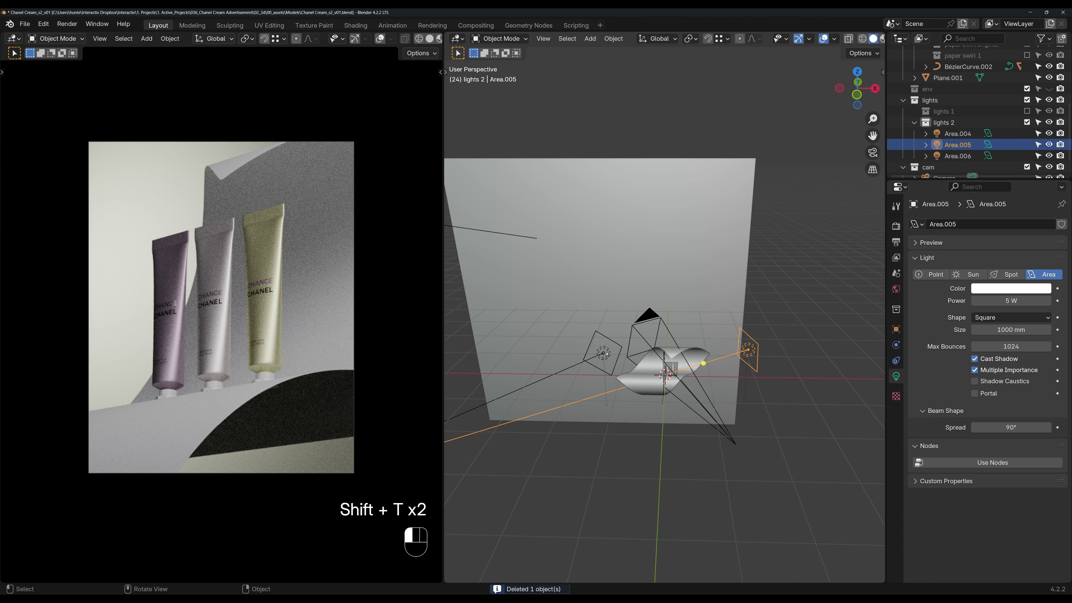
click(606, 354)
click(607, 355)
key(shift+t)
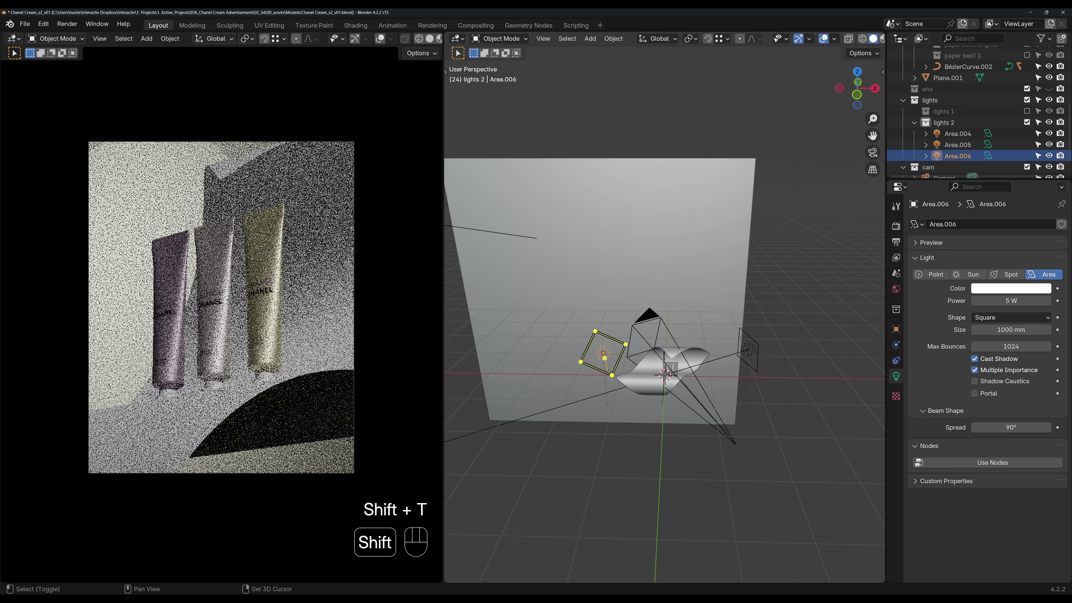
click(666, 375)
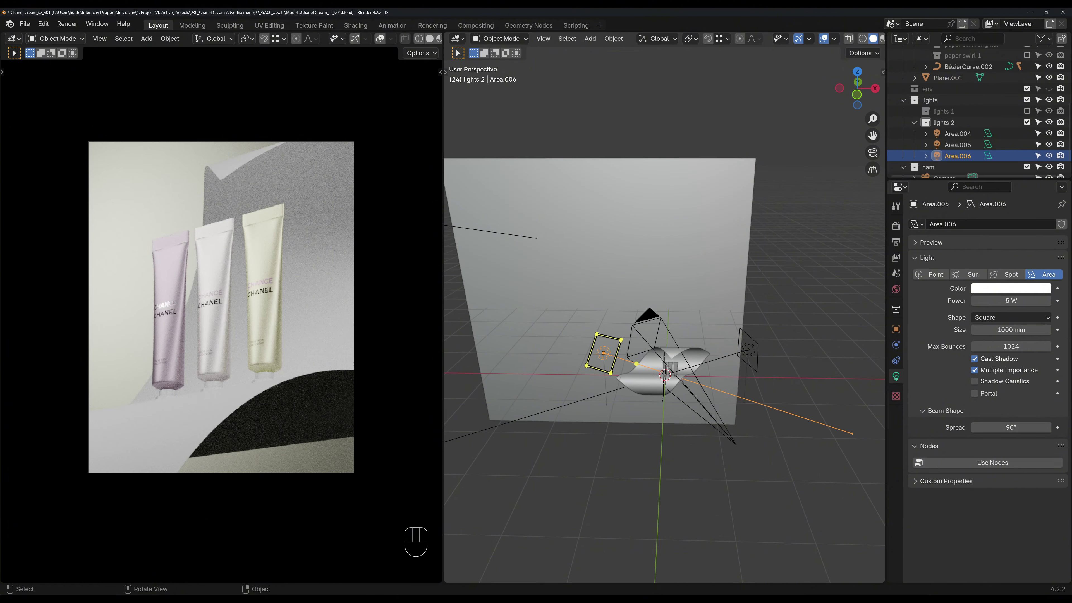
Step: Set the duplicated area light's power to 4 W and scale it up by about 2.14
click(1013, 301)
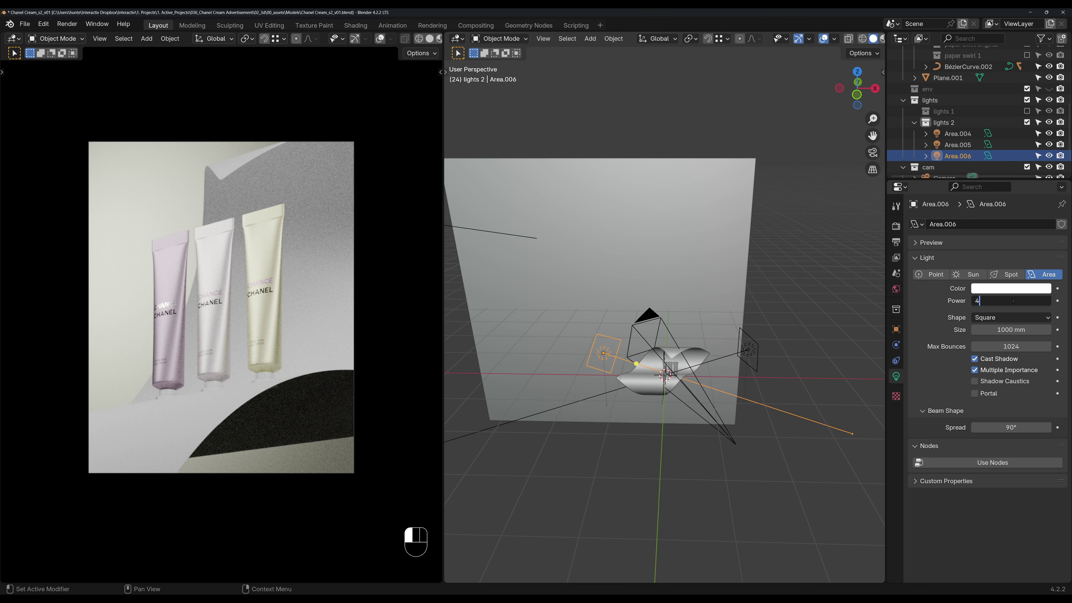
key(Return)
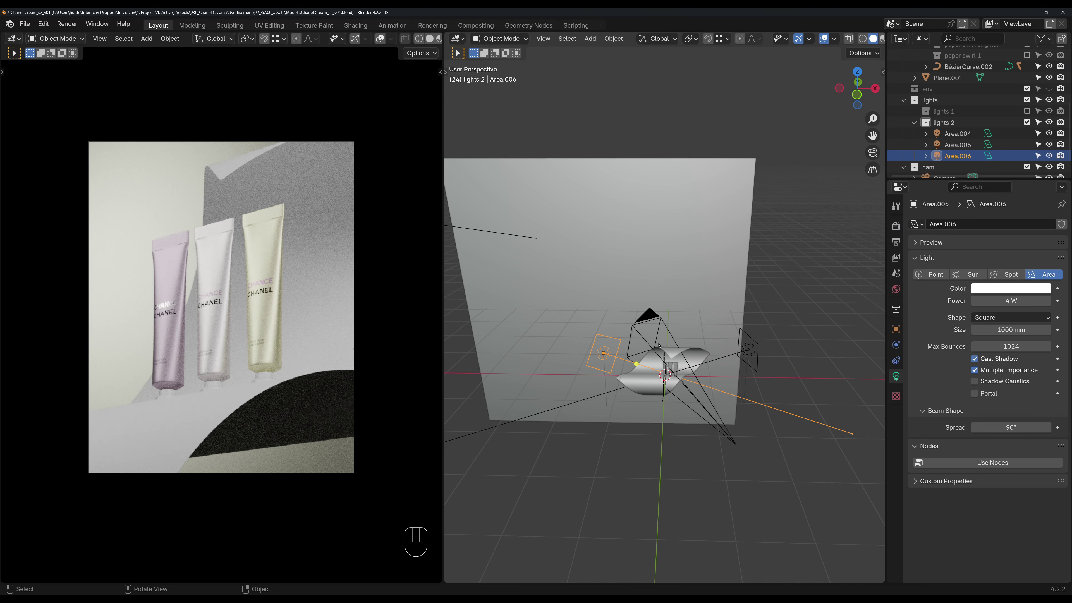
key(s)
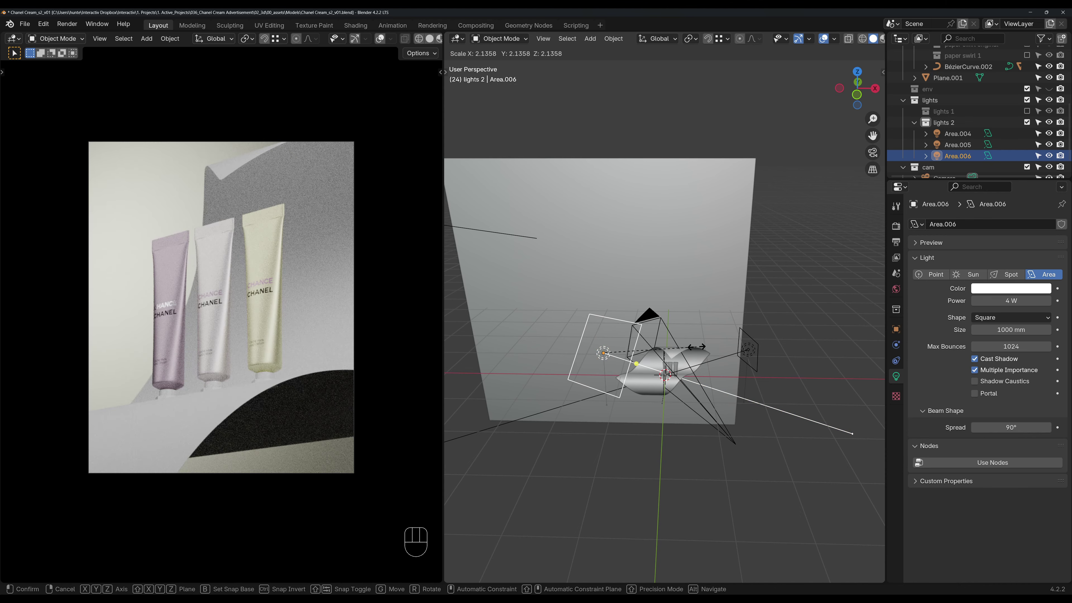
click(696, 347)
Step: Assign the existing paper material to the paper swirl plane
click(679, 359)
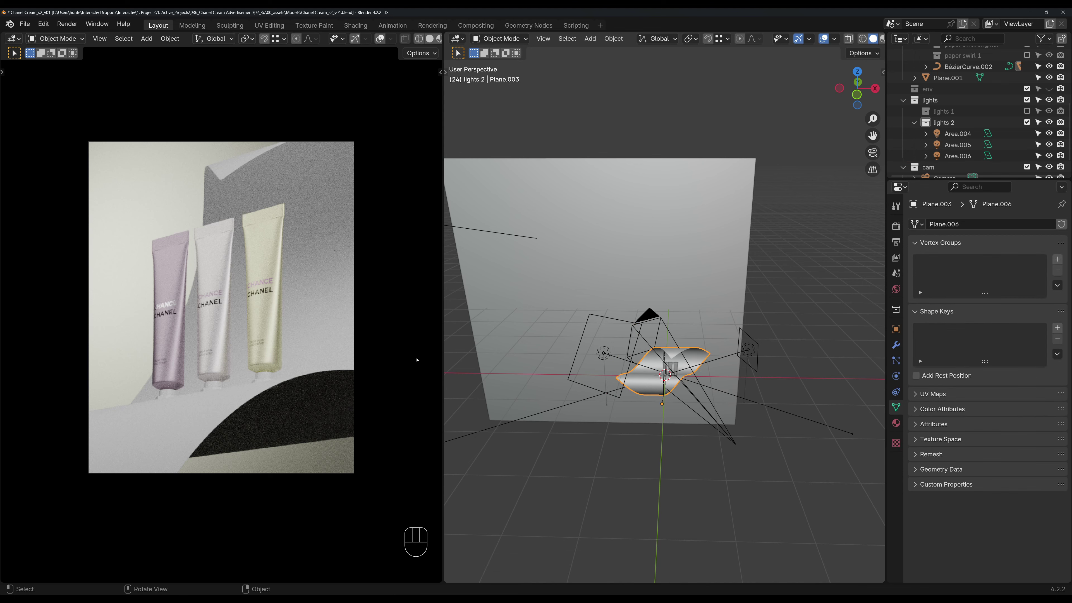
click(896, 424)
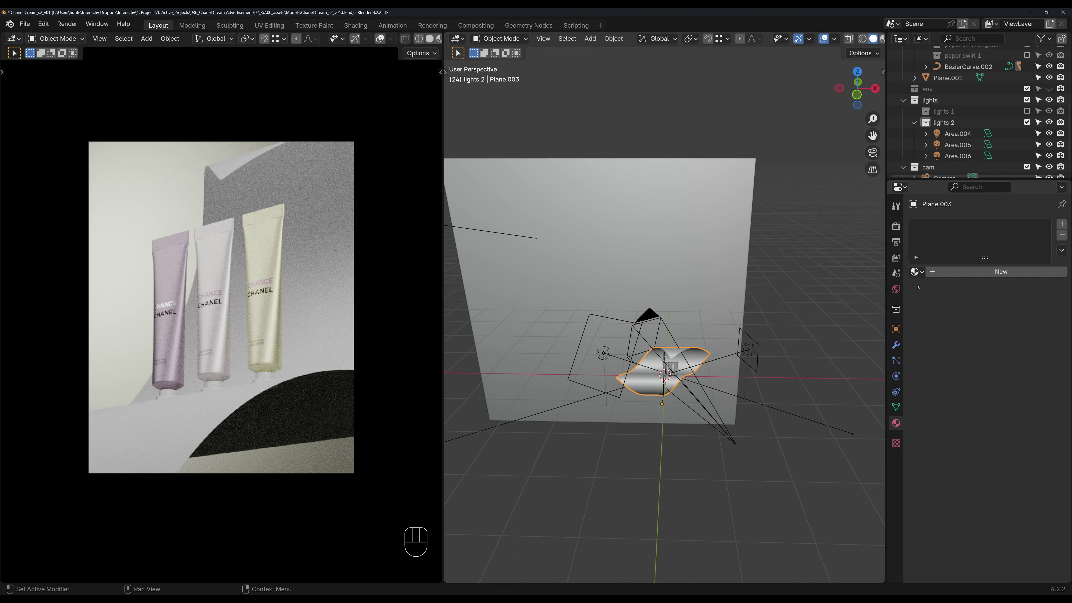
click(915, 272)
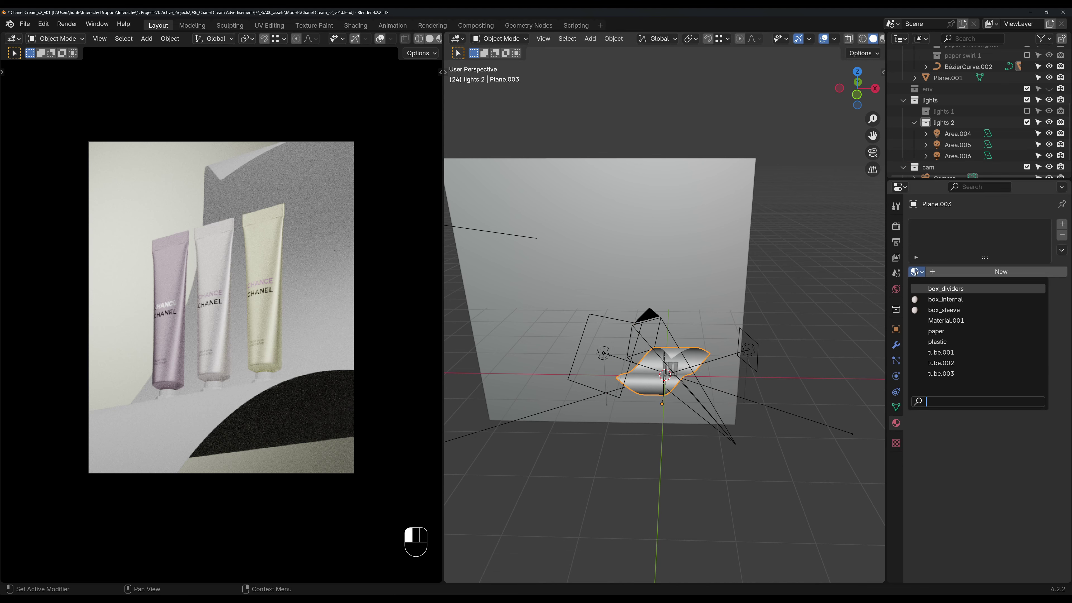
click(936, 331)
click(819, 239)
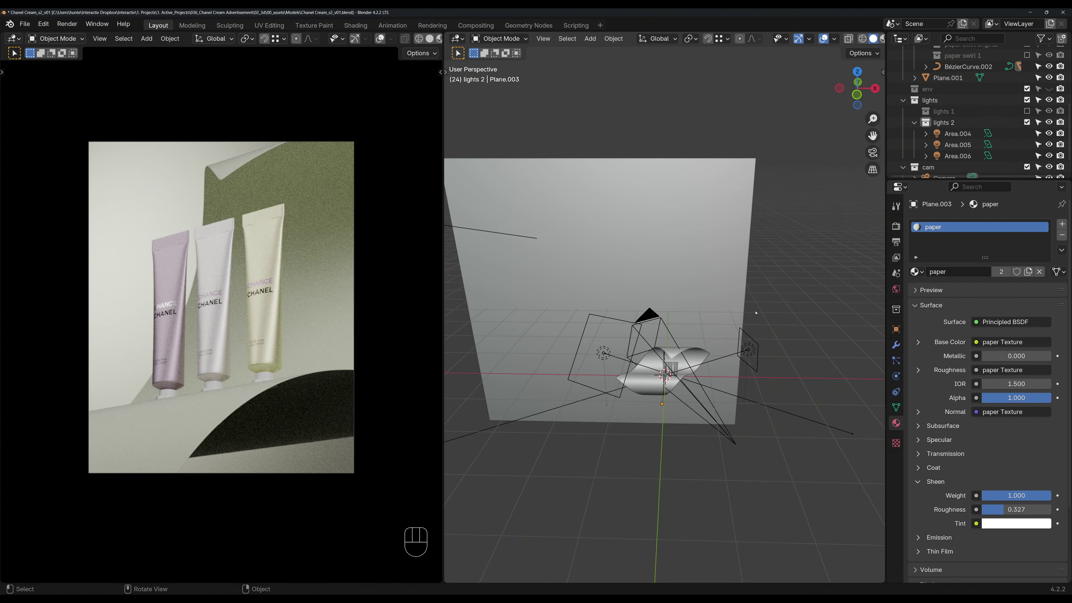
Step: Add another area light at the tubes and rotate it about 184° around X so it shines upward
scroll(678, 502, up, 3)
shift+middle_drag(679, 503, 671, 459)
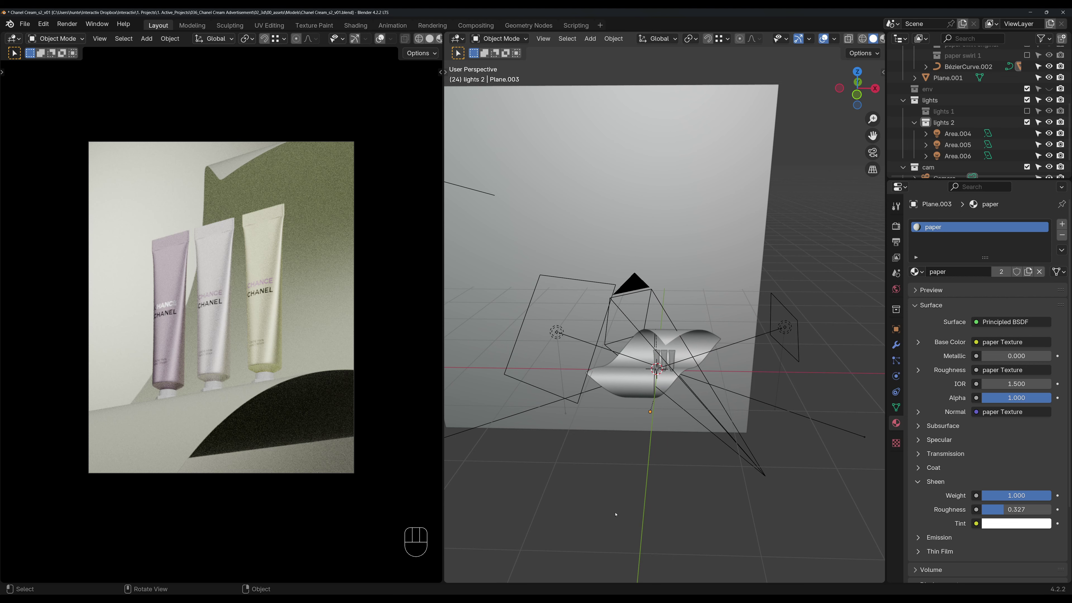
middle_drag(646, 522, 650, 346)
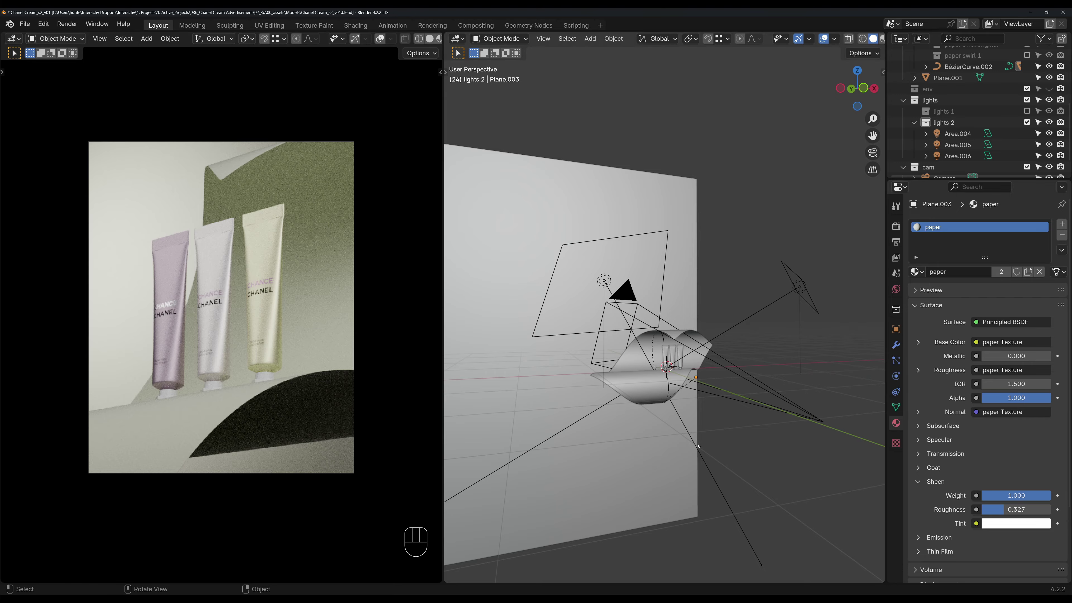
middle_drag(699, 446, 641, 380)
key(shift+a)
mouse_move(616, 348)
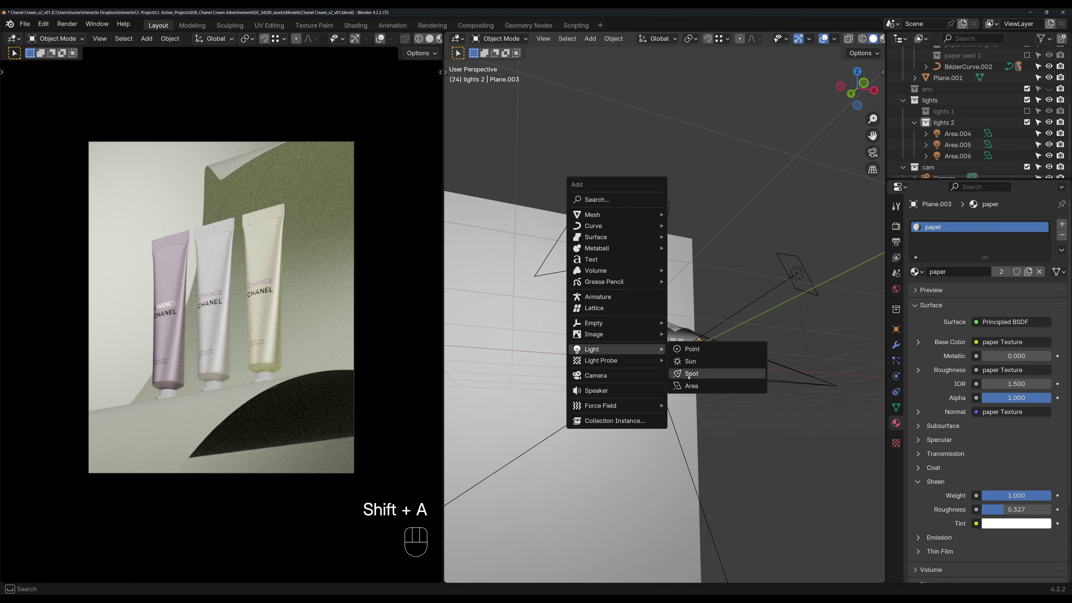
click(691, 386)
key(r)
key(x)
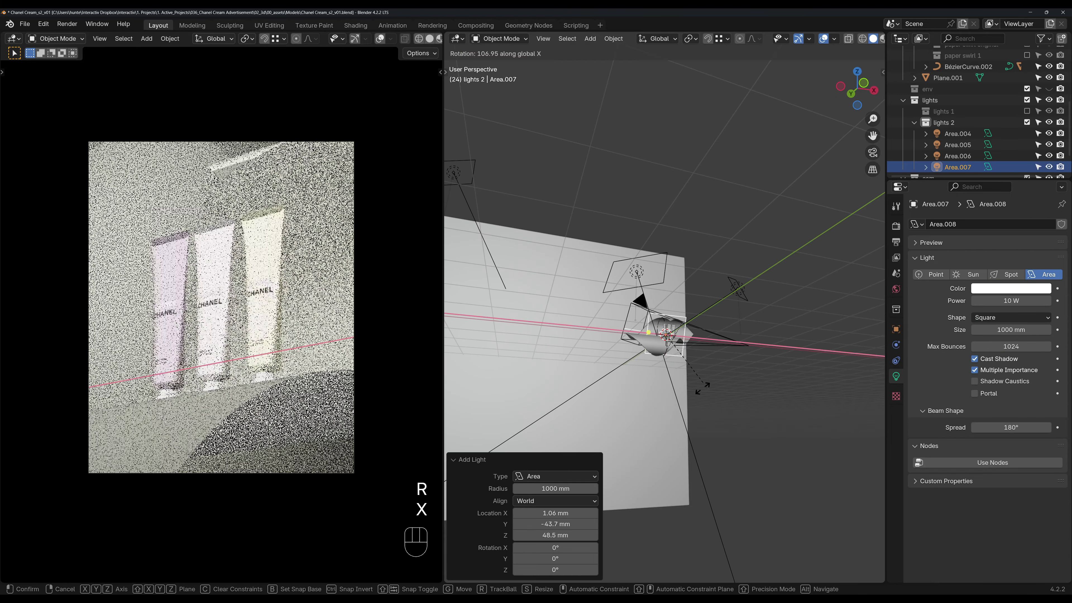
click(688, 398)
Step: Move the new area light about -3103 mm in Z below the paper swirl and set its spread to 20°
key(g)
key(z)
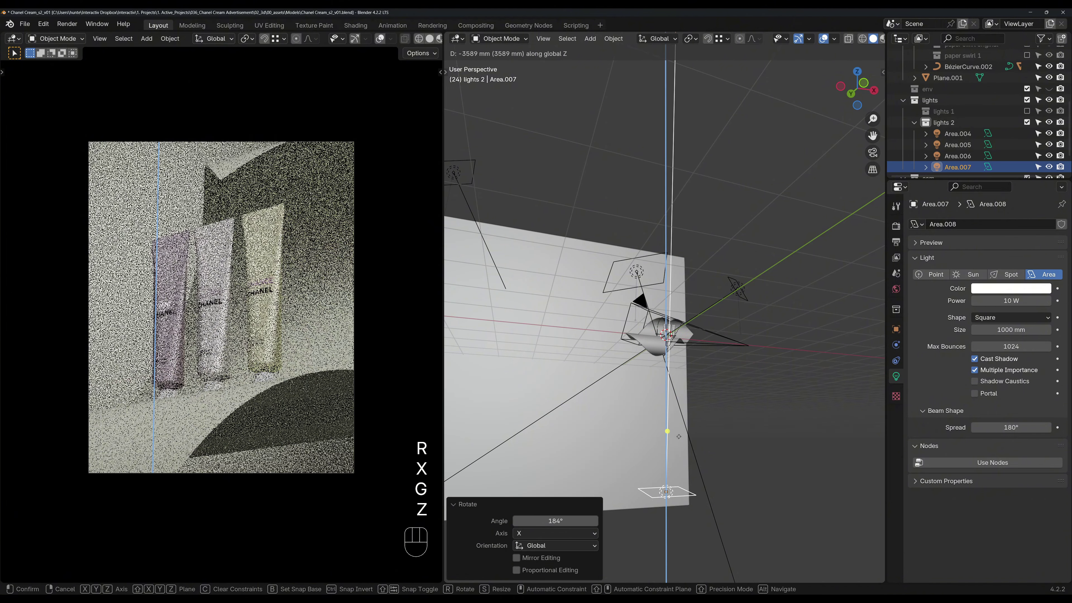
click(679, 418)
click(1007, 427)
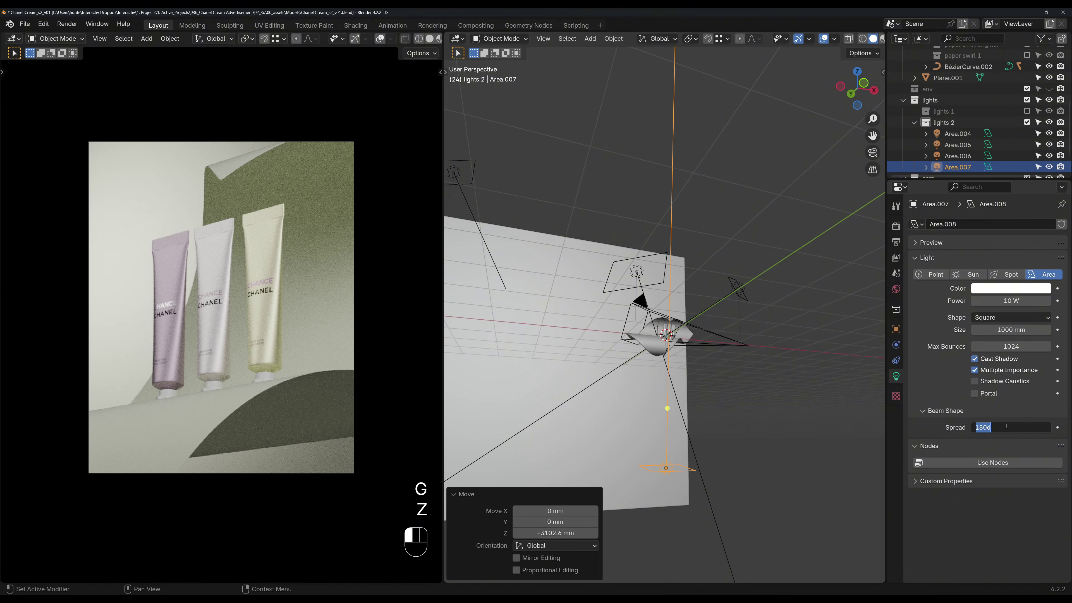
text(20)
key(Return)
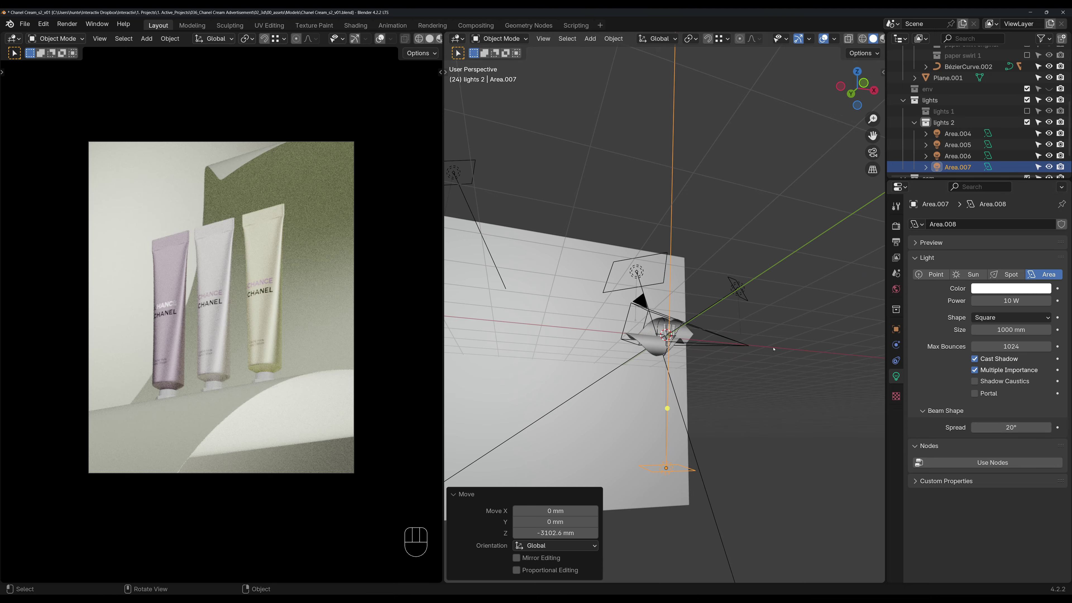
middle_drag(774, 349, 710, 390)
key(g)
key(x)
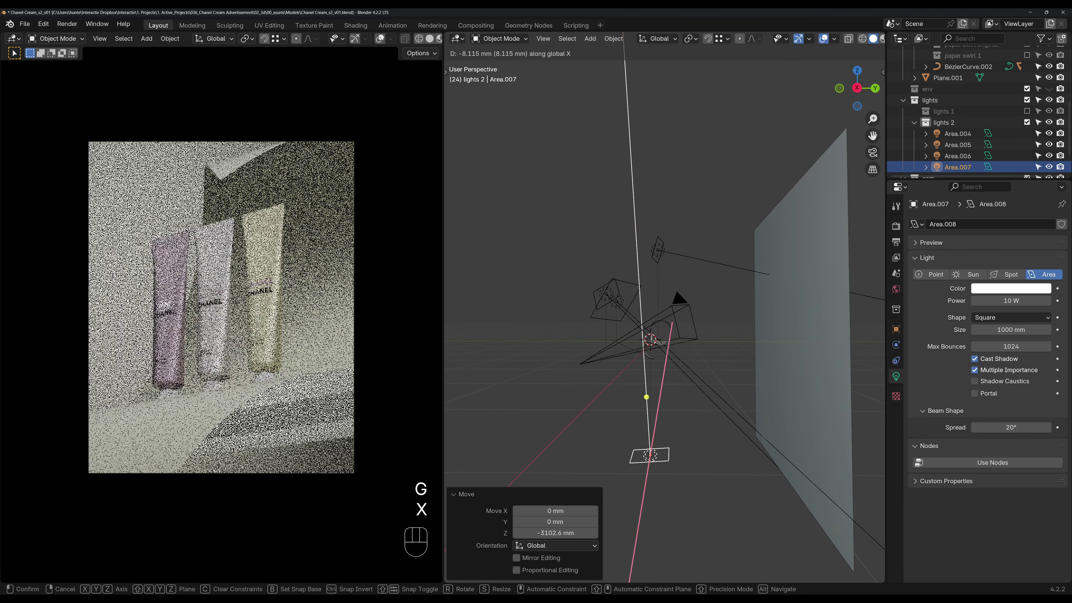
right_click(707, 393)
Step: Set the power of the area light below the paper swirl to 1 W
click(1008, 301)
text(1)
key(Return)
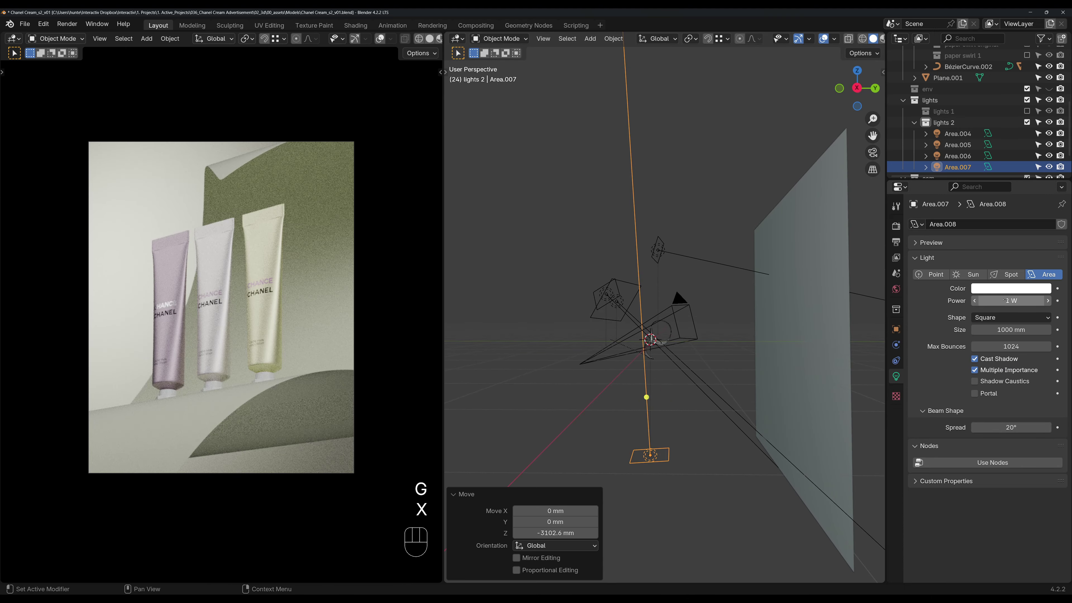
key(g)
key(x)
right_click(695, 435)
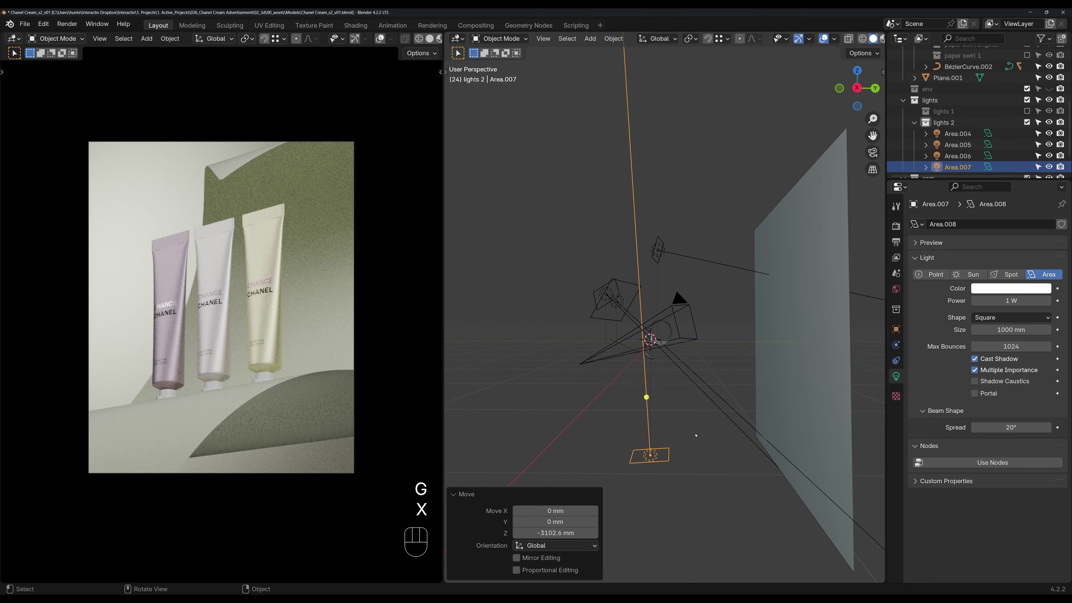
Step: Move the area light below the swirl about -205 mm in Y and set its spread to 10°
key(g)
key(y)
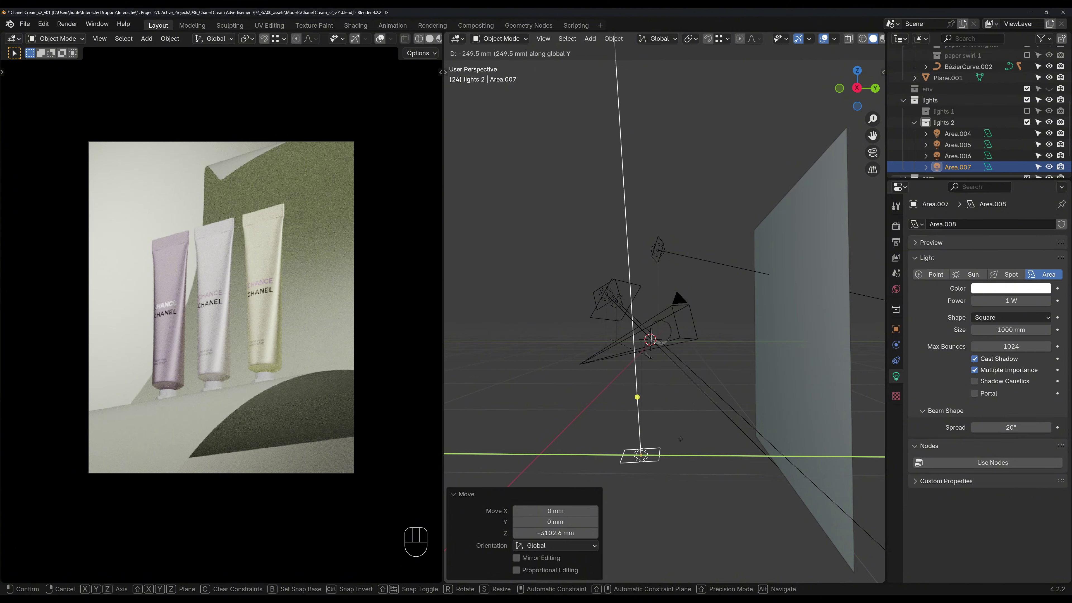
click(683, 438)
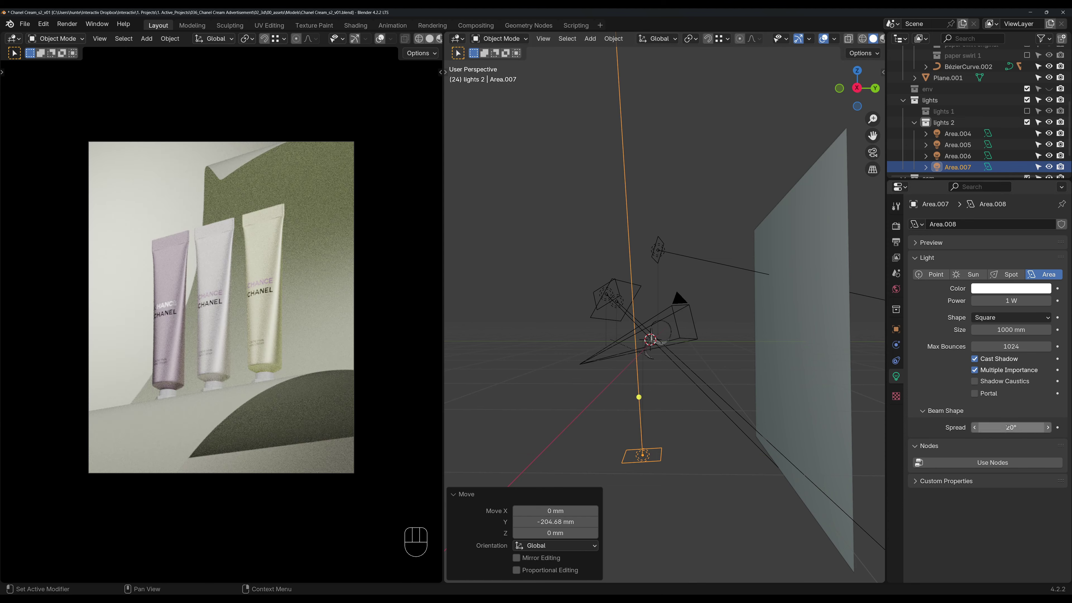
click(1009, 426)
text(10)
key(Return)
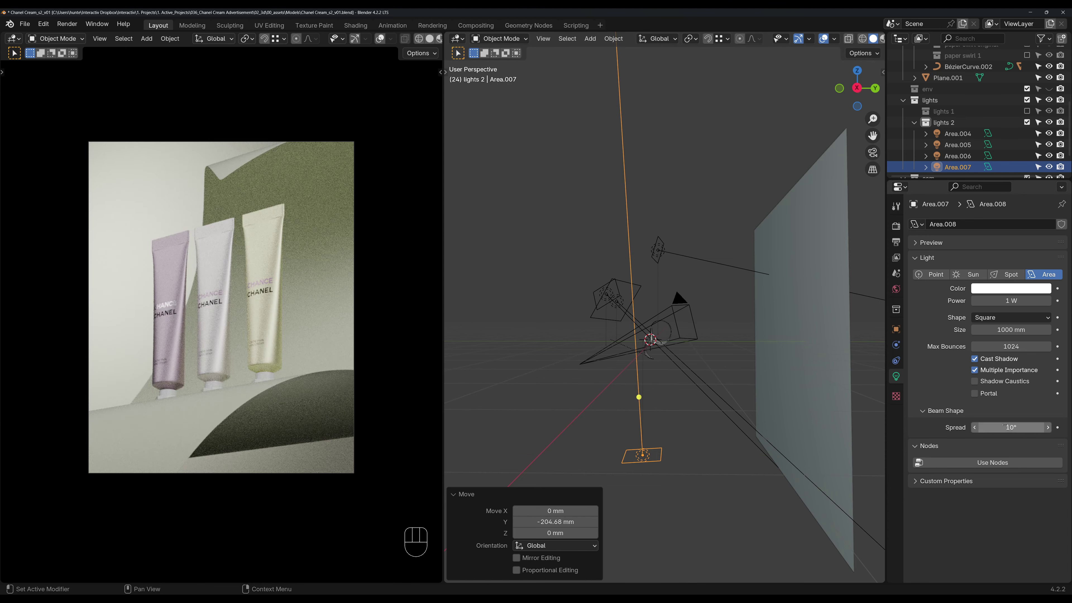
Step: Move the area light below the paper swirl about 50 mm in Y and about 781 mm in Z
key(g)
key(x)
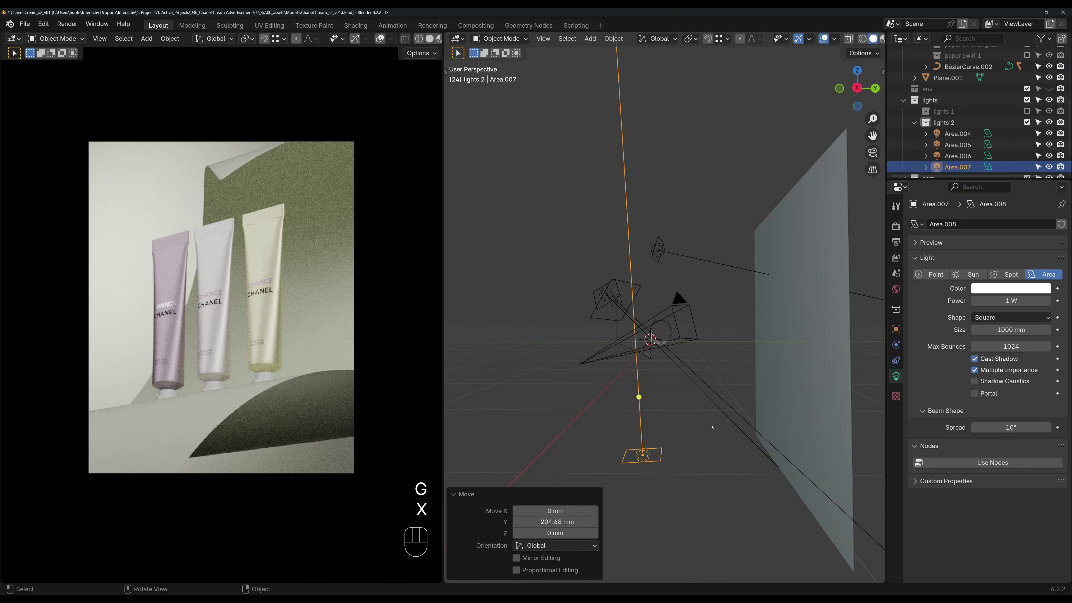
key(g)
key(y)
click(707, 429)
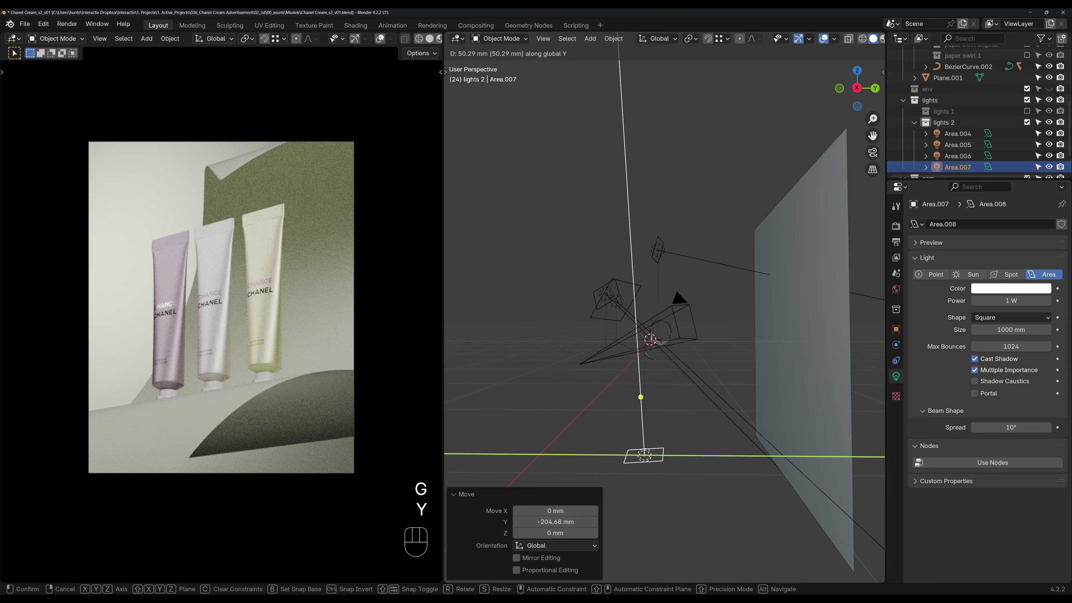
key(g)
key(z)
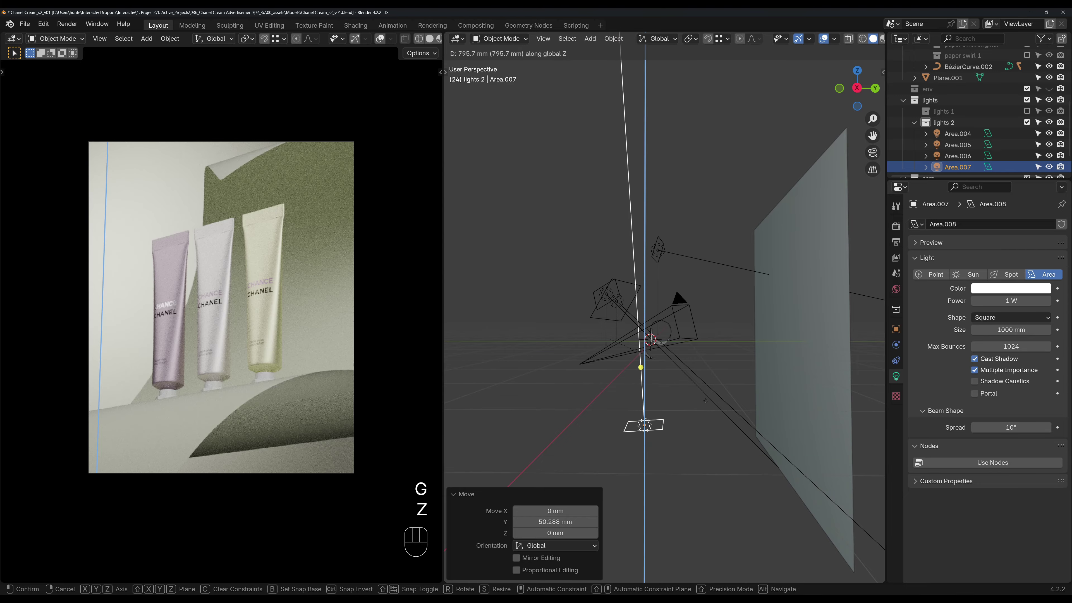
click(706, 401)
Step: Show the overlays in the camera view and annotate the upper edge, middle and lower edge of the rolled paper with freehand strokes
scroll(228, 321, up, 2)
shift+middle_drag(299, 402, 229, 326)
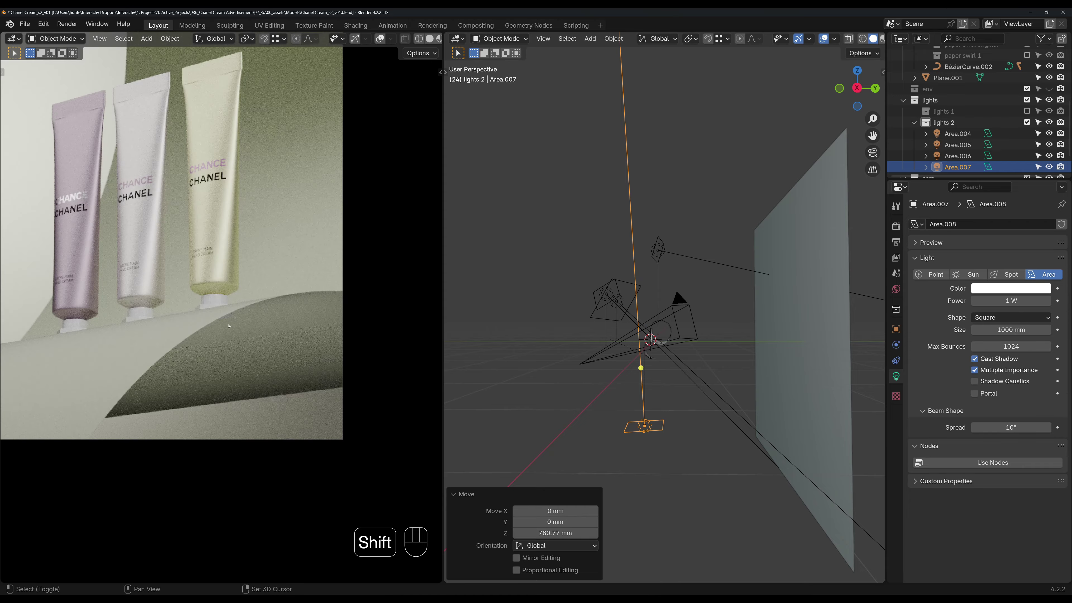
key(shift+ctrl+alt+1)
click(325, 298)
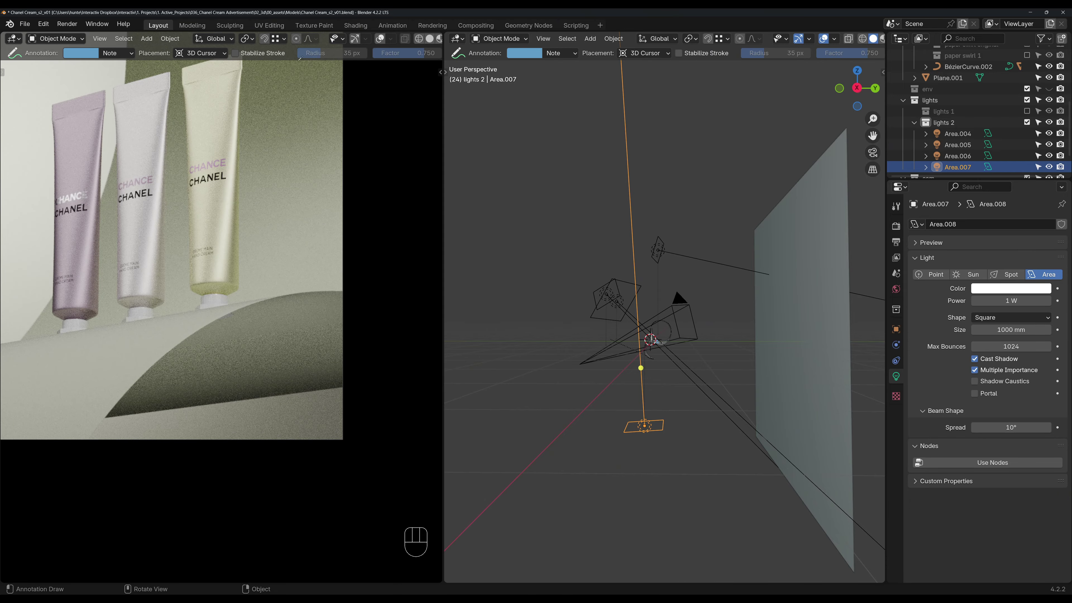
click(380, 39)
drag(215, 358, 341, 341)
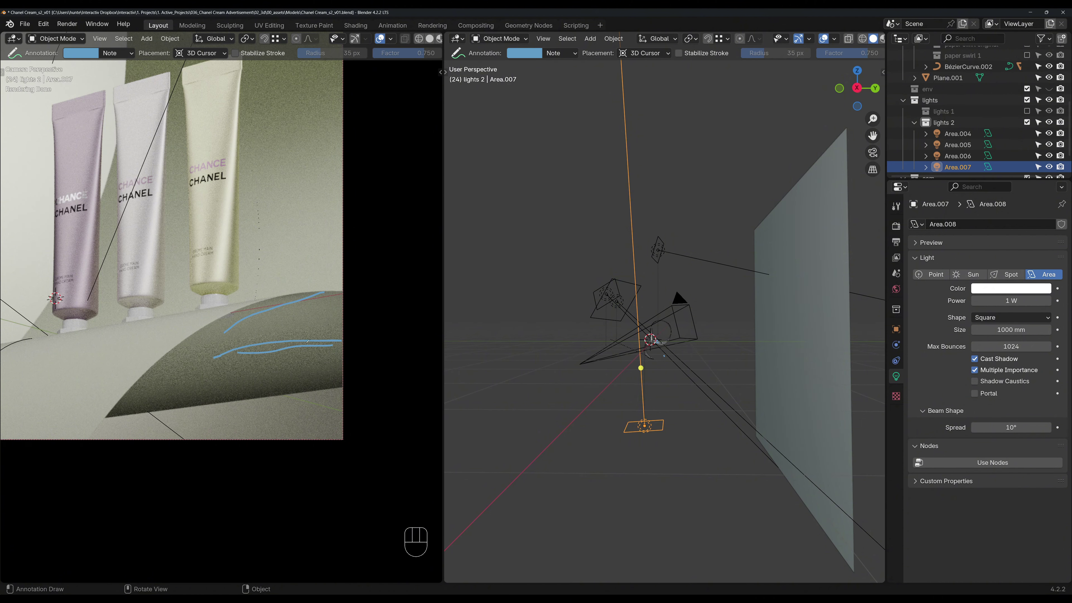
drag(237, 304, 327, 294)
drag(153, 416, 376, 382)
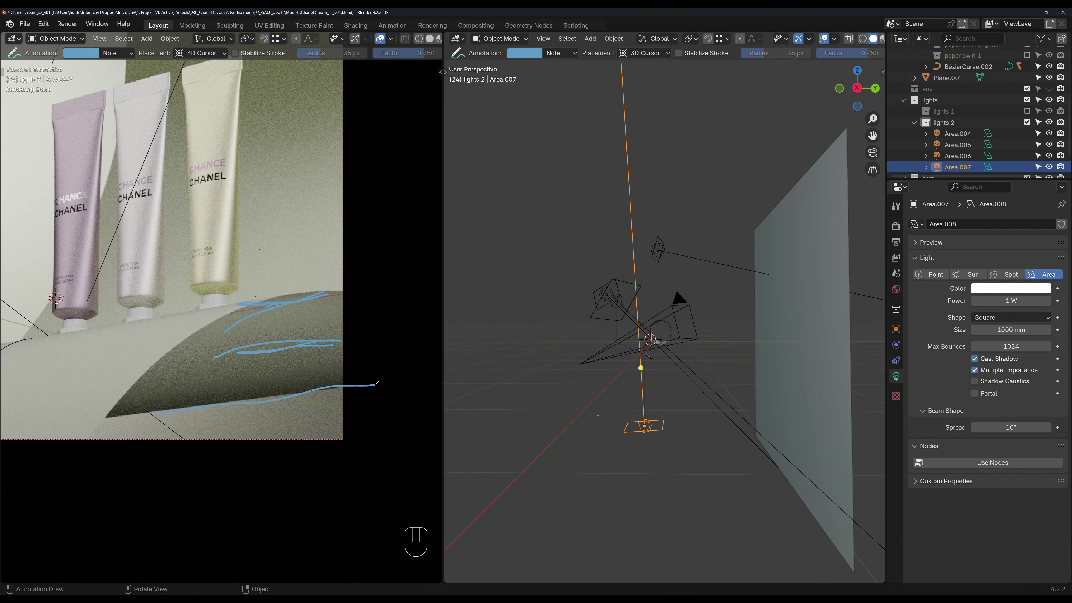
Step: Erase the annotation strokes from the rolled paper in the camera view
key(shift+ctrl+alt+3)
key(w)
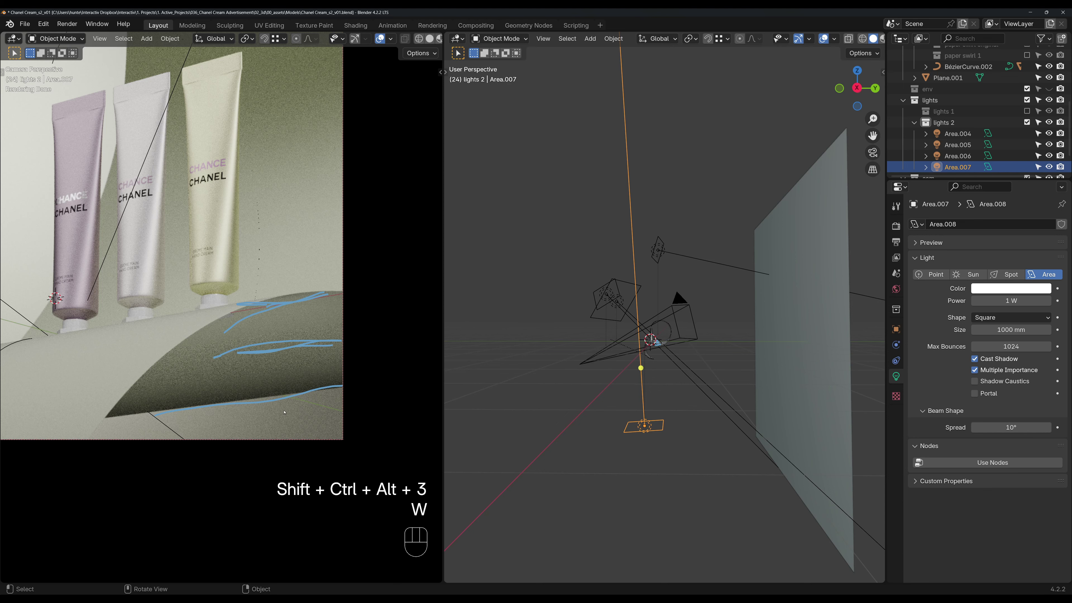
key(shift+ctrl+alt+3)
key(w)
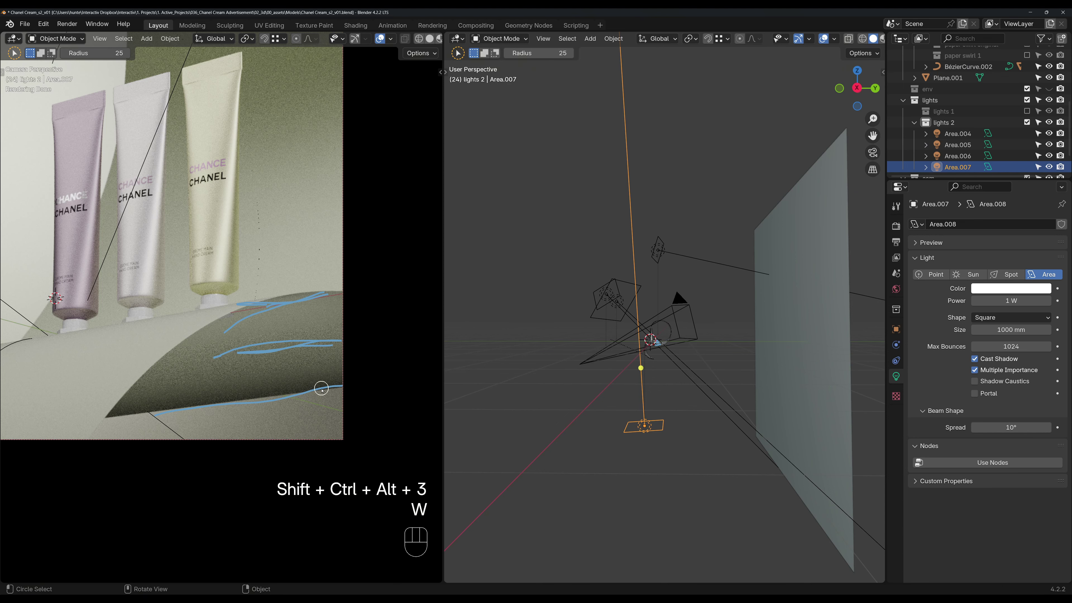
key(shift+ctrl+alt+2)
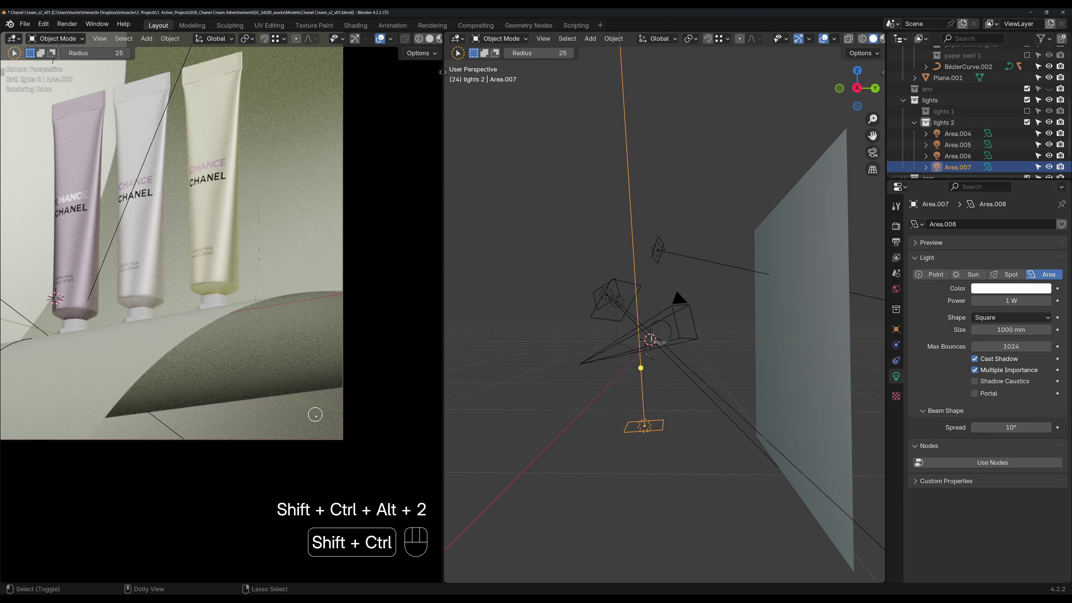
Step: Annotate a small freehand sketch at the lower edge of the rolled paper in the camera view
key(shift+ctrl+alt+1)
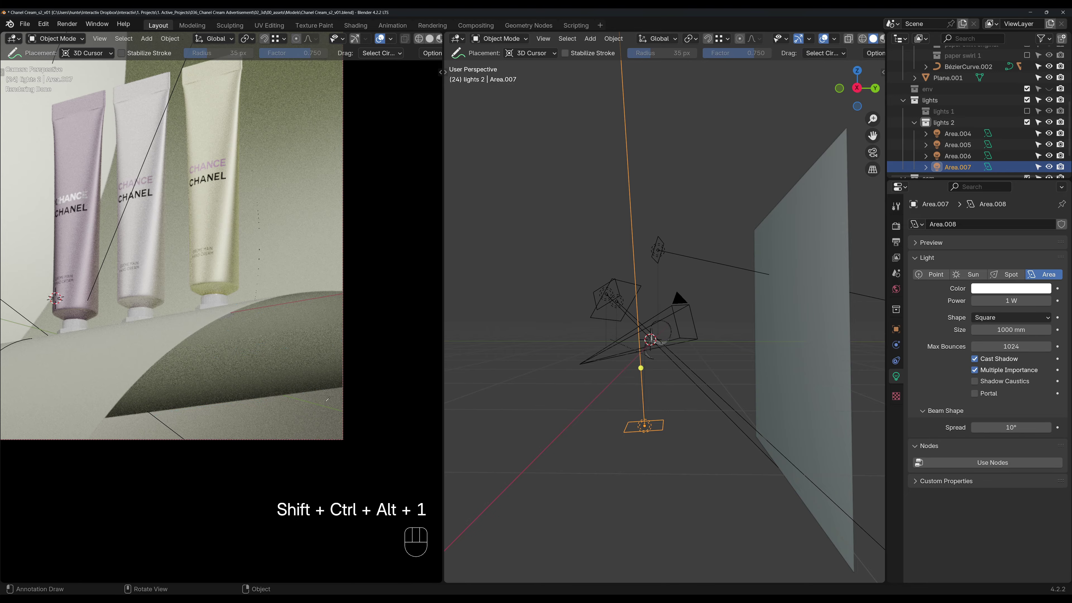
scroll(328, 391, up, 3)
shift+middle_drag(334, 406, 284, 354)
mouse_move(312, 416)
mouse_down()
mouse_move(295, 400)
mouse_move(319, 399)
mouse_move(320, 381)
mouse_up()
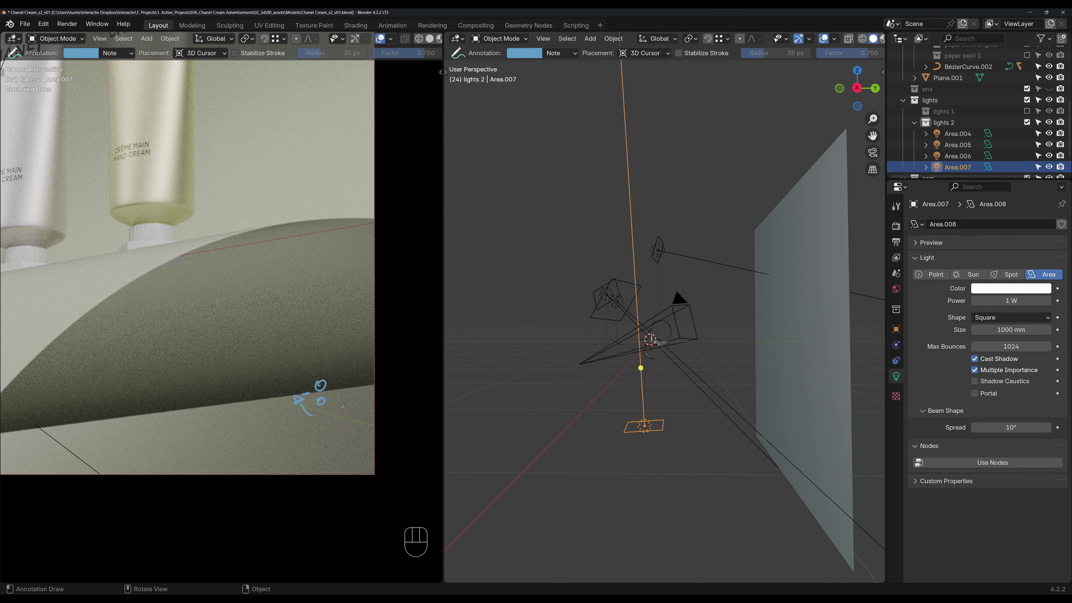
scroll(330, 387, down, 2)
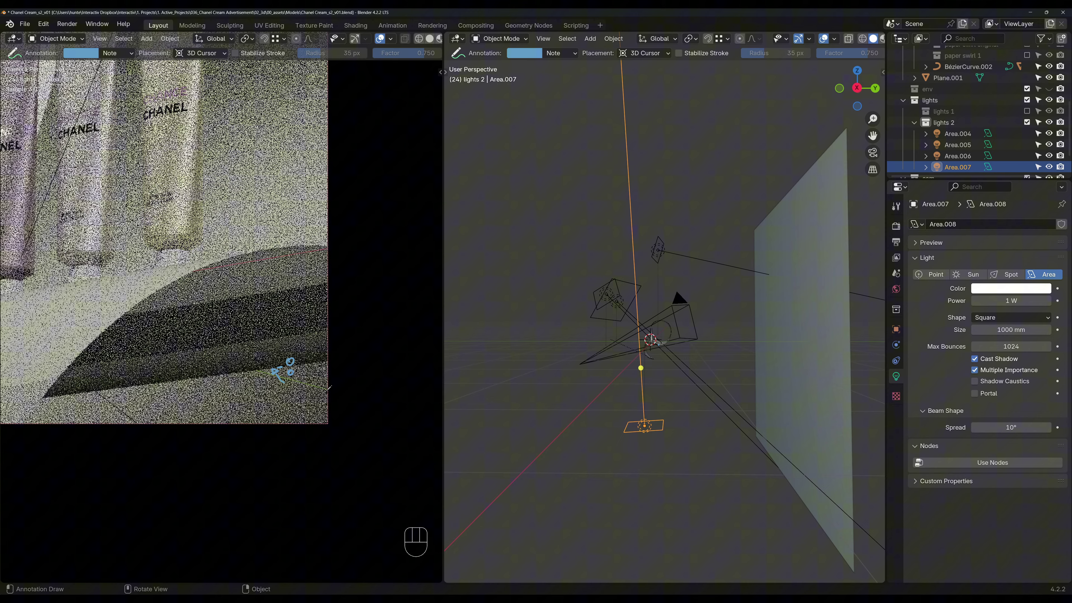
scroll(330, 388, down, 1)
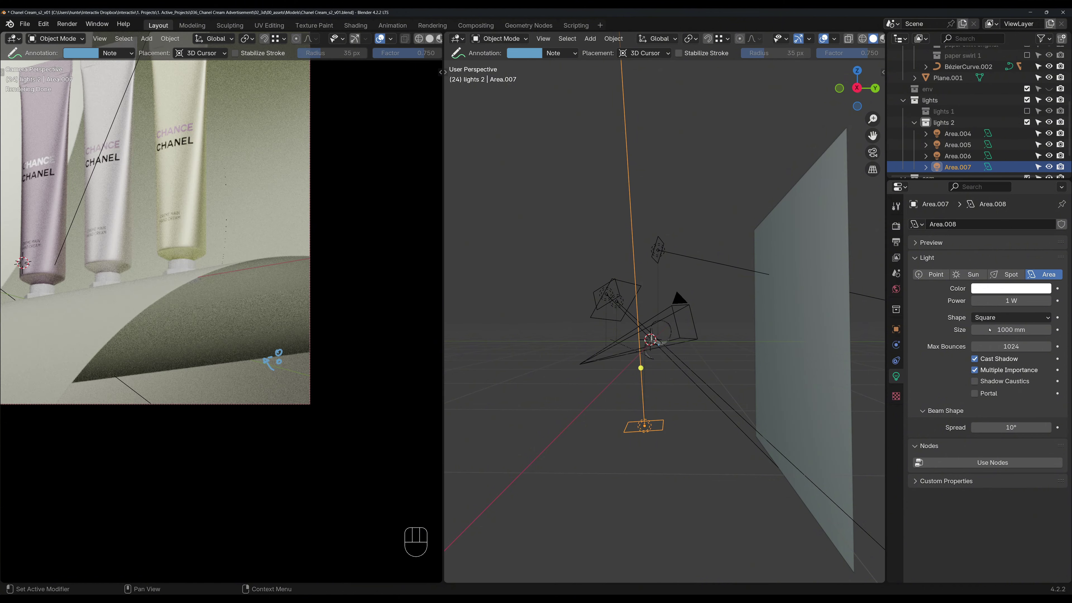
Step: Set the power of the area light below the paper swirl to 2 W
click(1011, 301)
text(2)
key(Return)
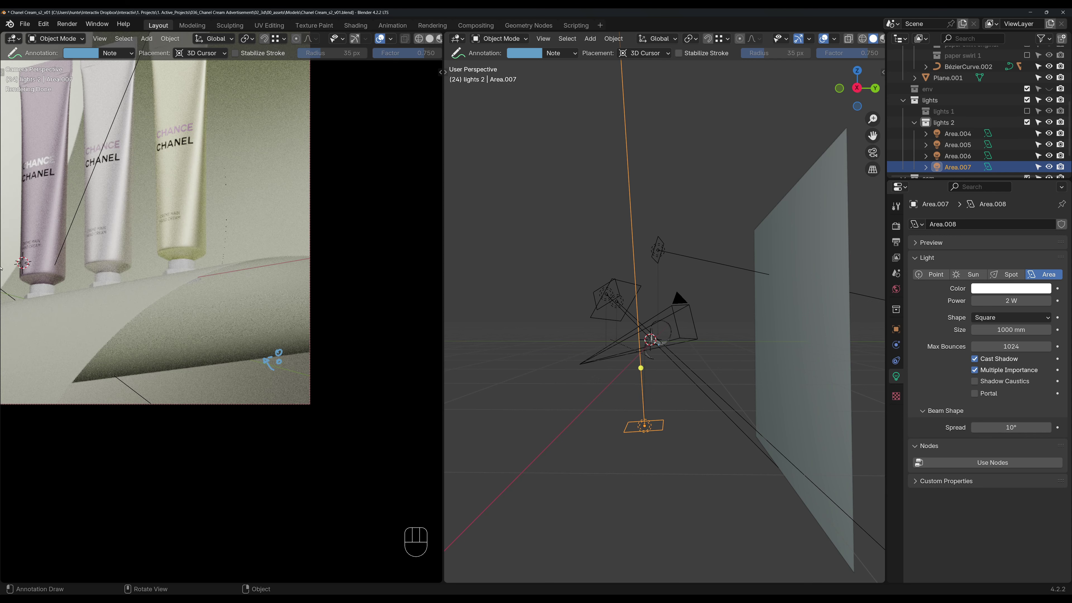
Step: Return to the box selection tool and erase the small sketch at the rolled paper's lower edge
key(w)
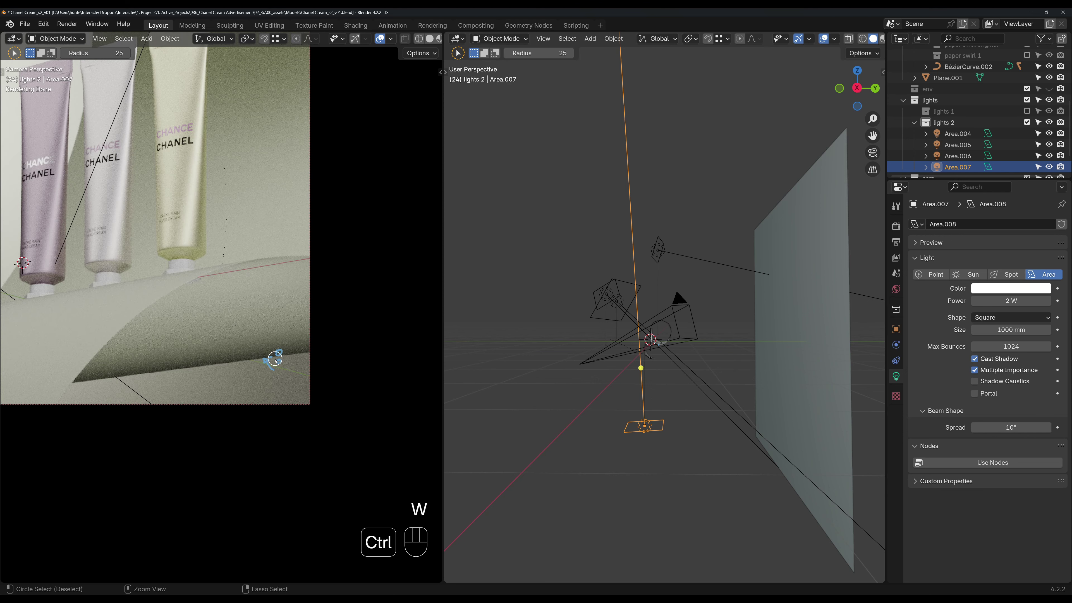
key(ctrl+alt+shift+3)
key(w)
key(ctrl+alt+shift+2)
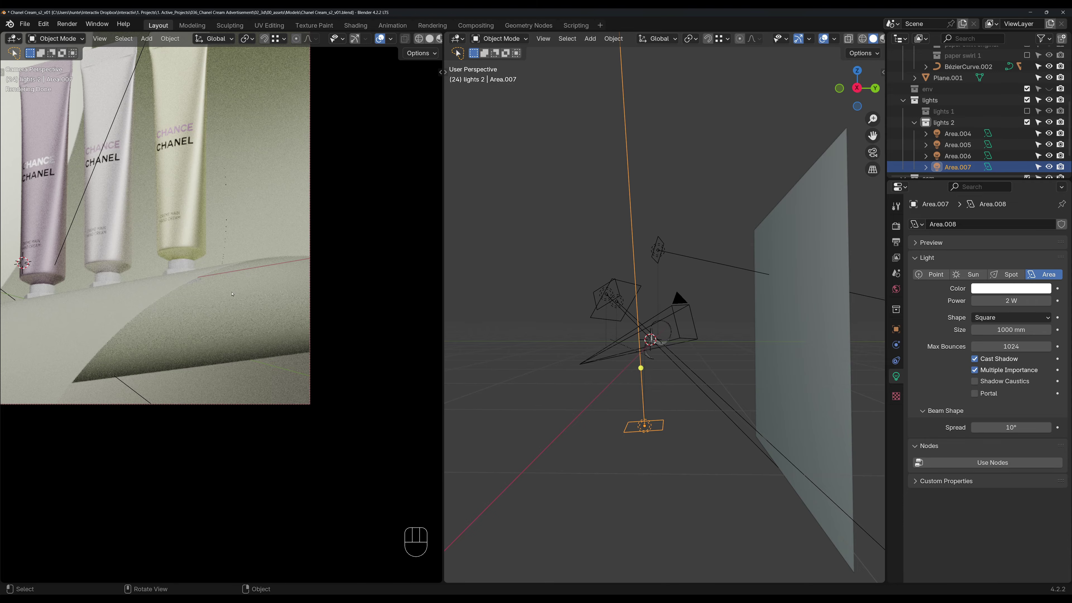
Step: Frame the whole camera view and save the Blender file
scroll(199, 237, down, 3)
shift+middle_drag(198, 222, 280, 326)
scroll(222, 288, up, 1)
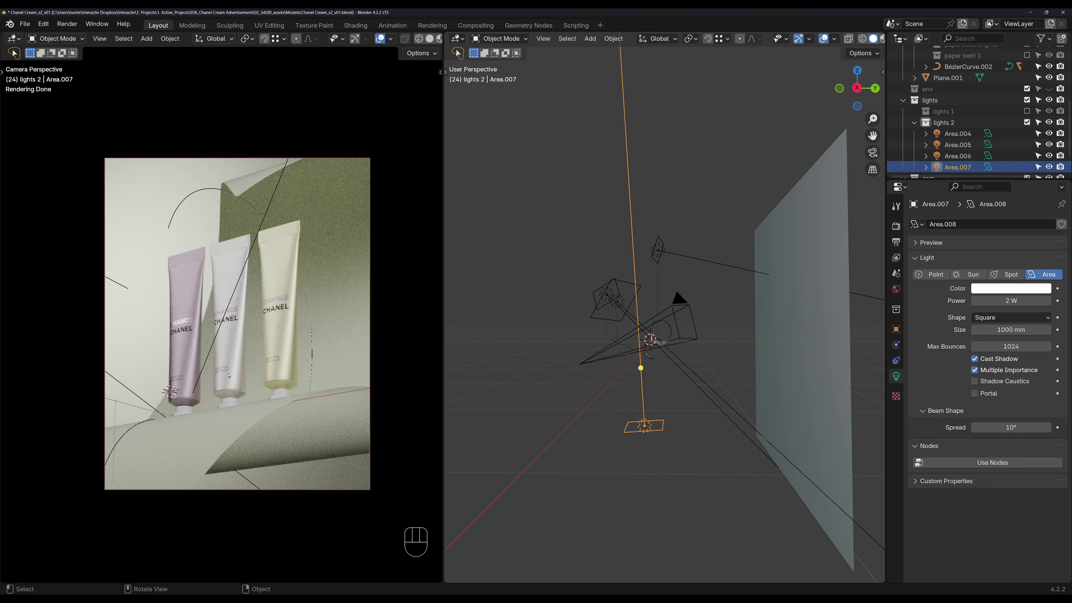
key(ctrl+s)
Step: Switch the camera view to wireframe shading and render the image
key(z)
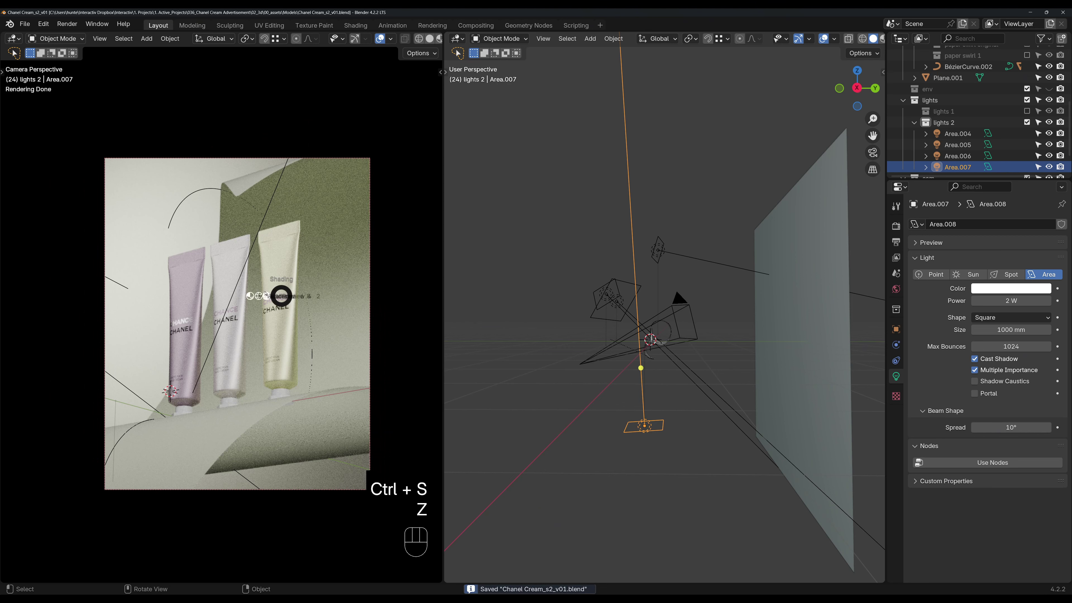
click(127, 284)
click(67, 24)
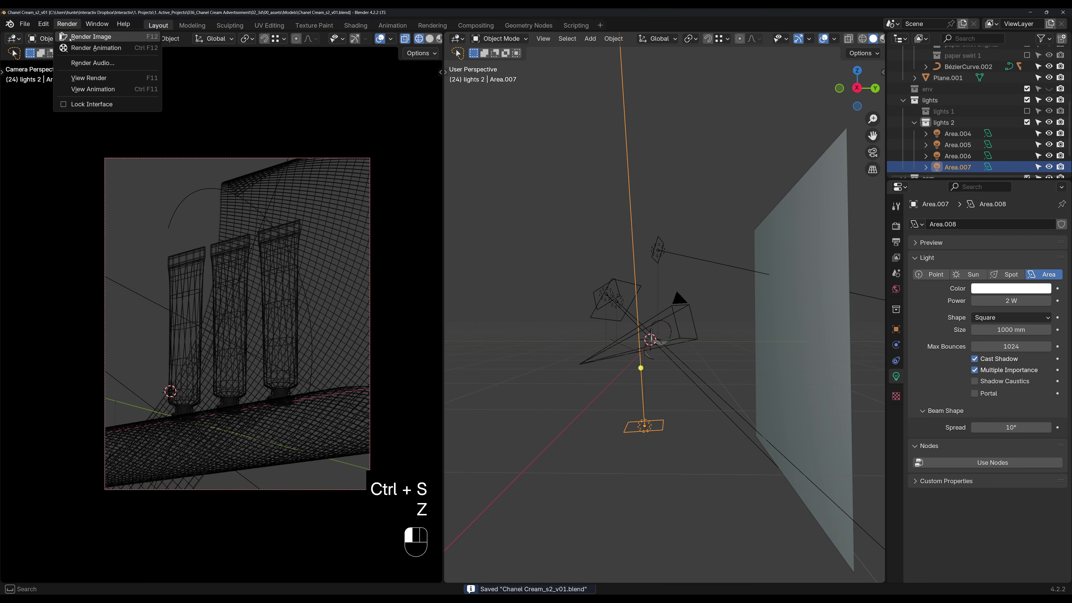
click(96, 36)
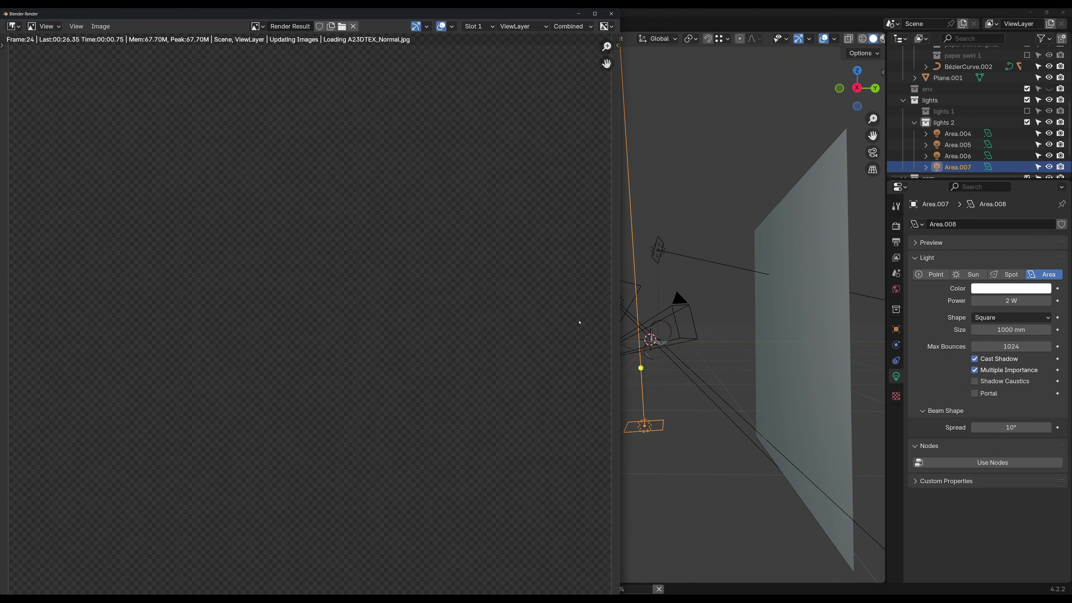
Step: Examine the scene's Color Management settings, in particular the view transform and look
click(896, 226)
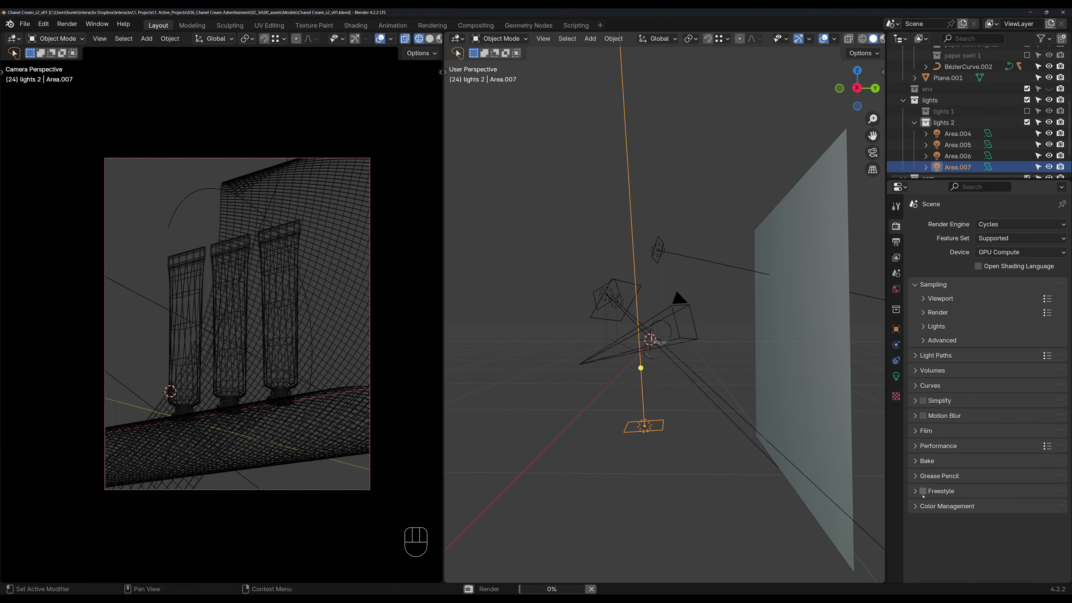
click(956, 506)
scroll(957, 518, down, 3)
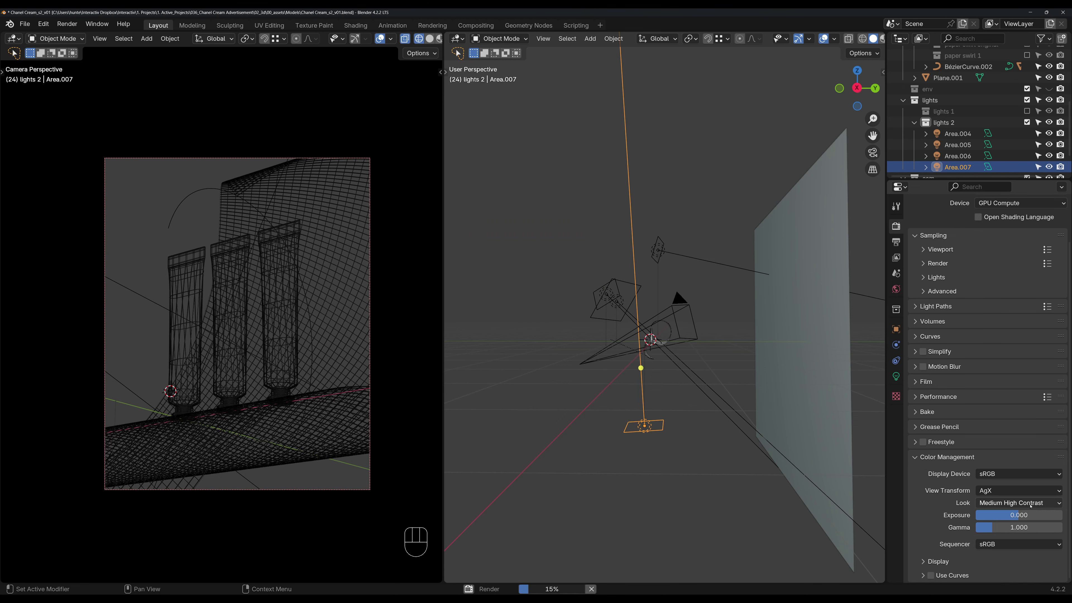
scroll(980, 314, up, 3)
scroll(980, 314, down, 3)
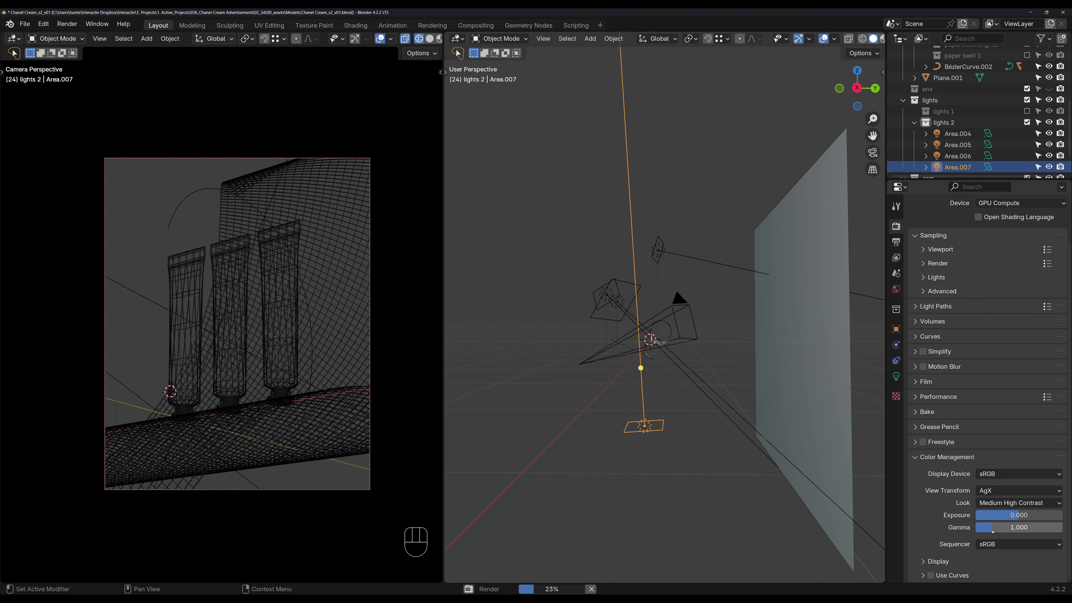
click(995, 493)
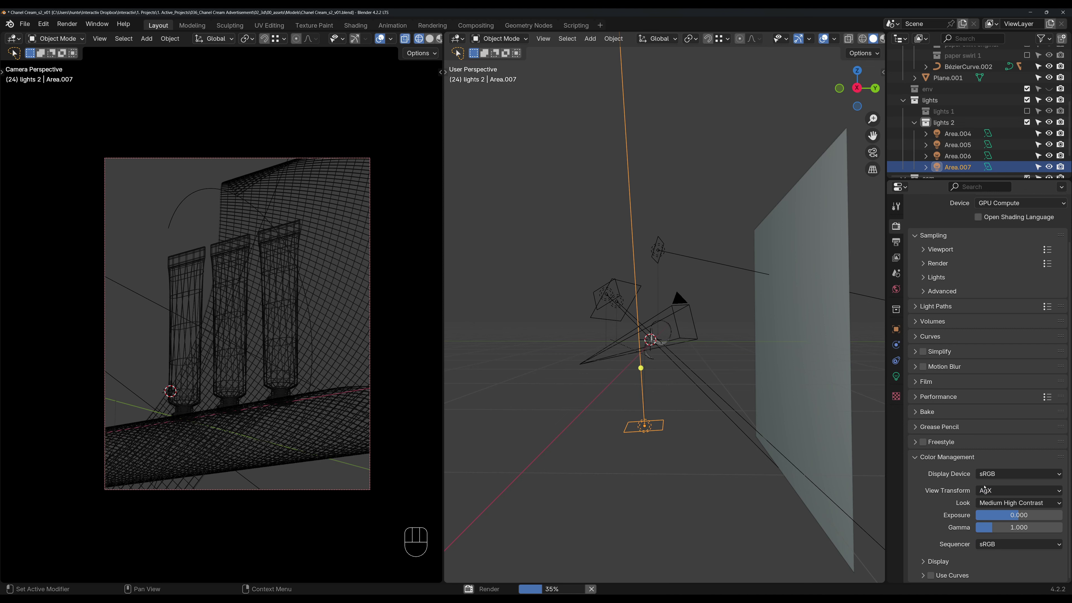
click(989, 490)
click(986, 491)
click(963, 504)
scroll(1043, 323, up, 3)
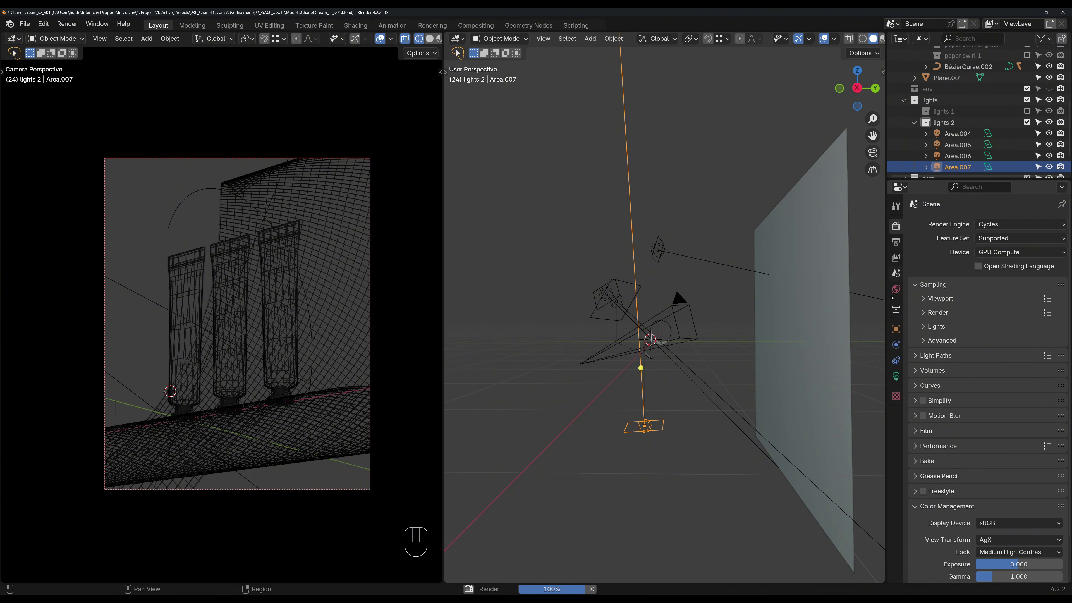
Step: Check the view layer passes and the output format resolution and scale
click(897, 258)
click(897, 241)
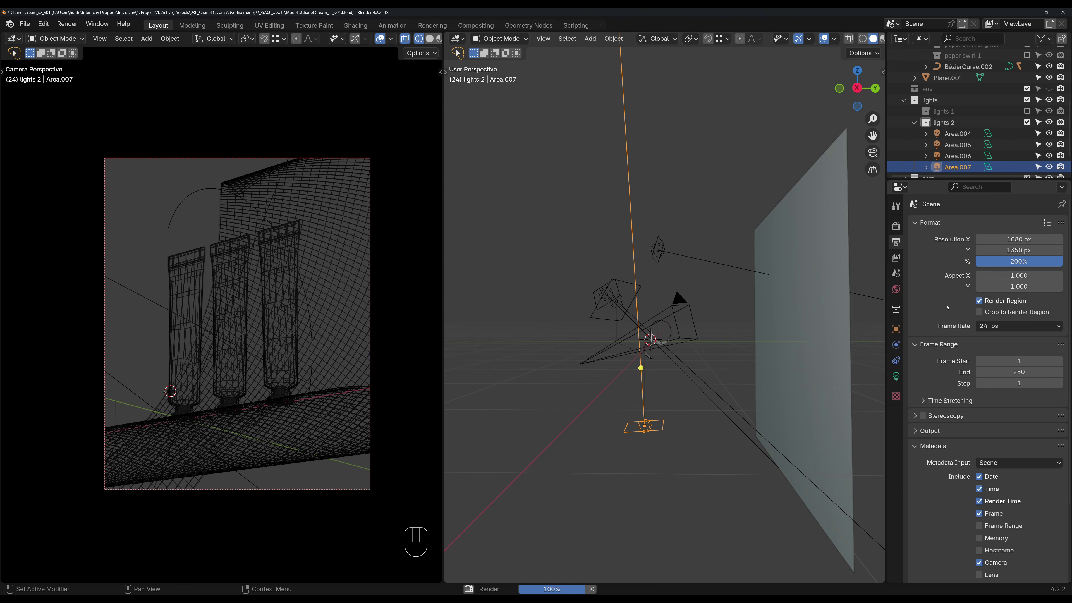
click(896, 257)
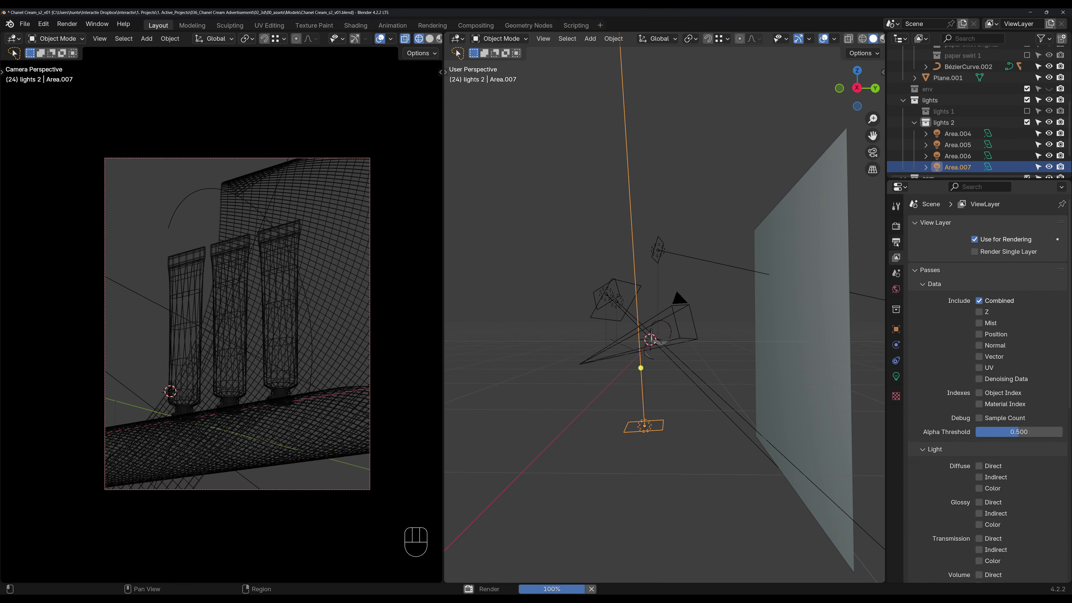
click(896, 241)
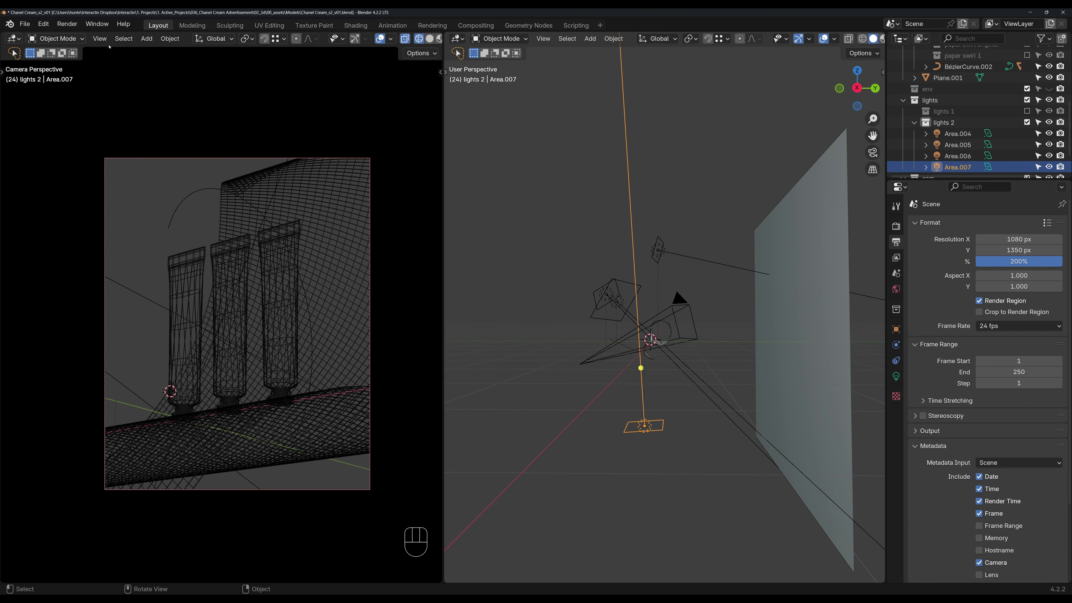
Step: Open the finished render result and fit the whole image in its window
click(67, 24)
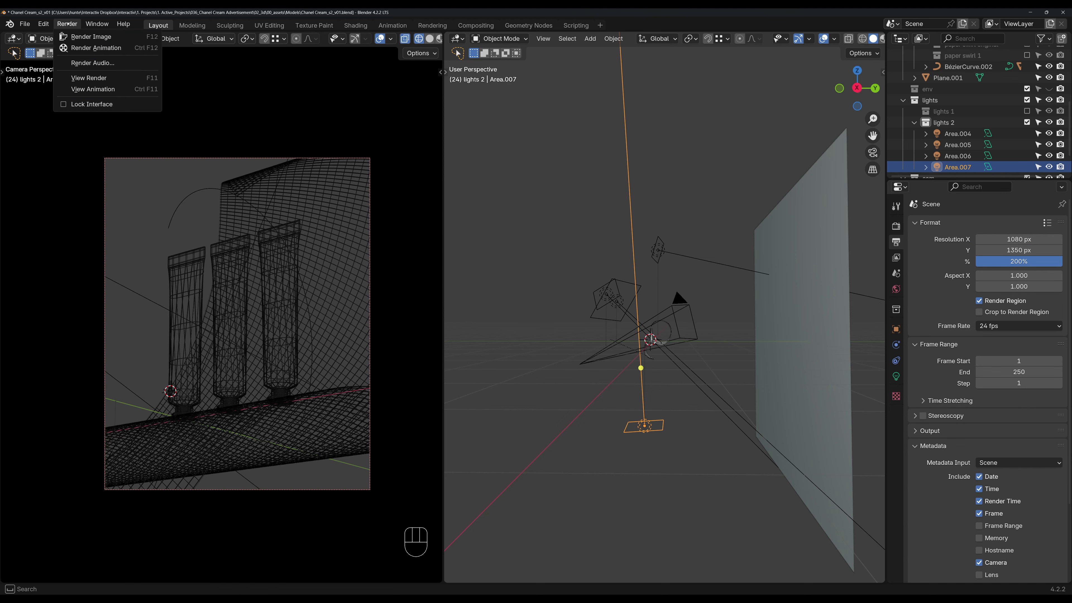
click(88, 79)
scroll(318, 166, down, 3)
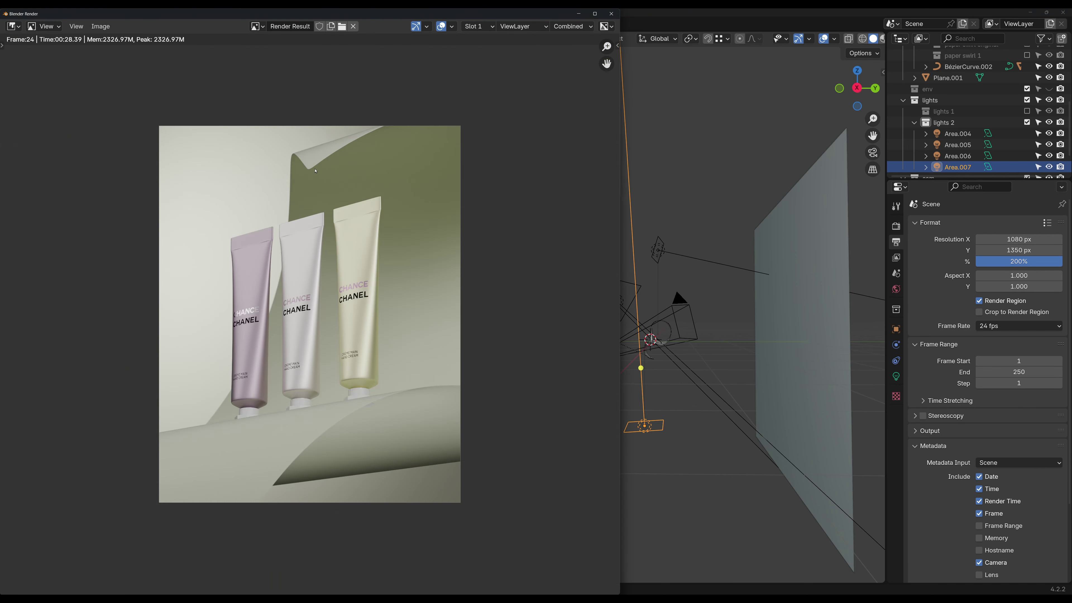